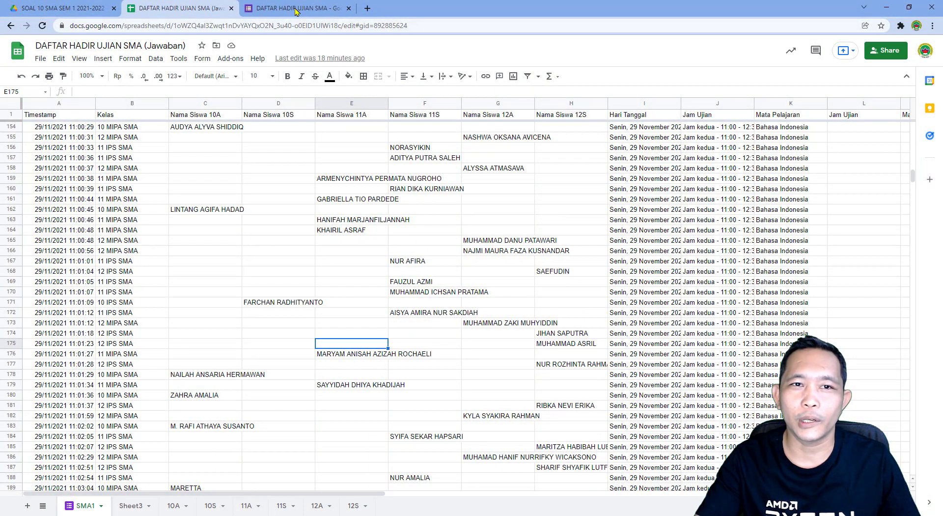
Step: Switch to the attendance form in Google Forms and review its class, exam date and subject token sections
{"action": "left_click", "coordinate": [297, 10]}
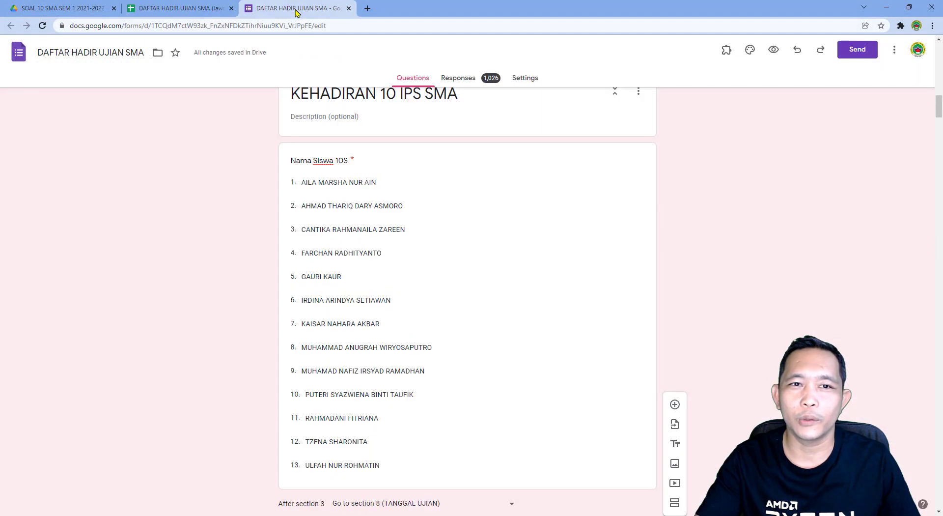
{"action": "scroll", "coordinate": [463, 271], "scroll_direction": "up", "scroll_amount": 20}
{"action": "scroll", "coordinate": [463, 269], "scroll_direction": "down", "scroll_amount": 20}
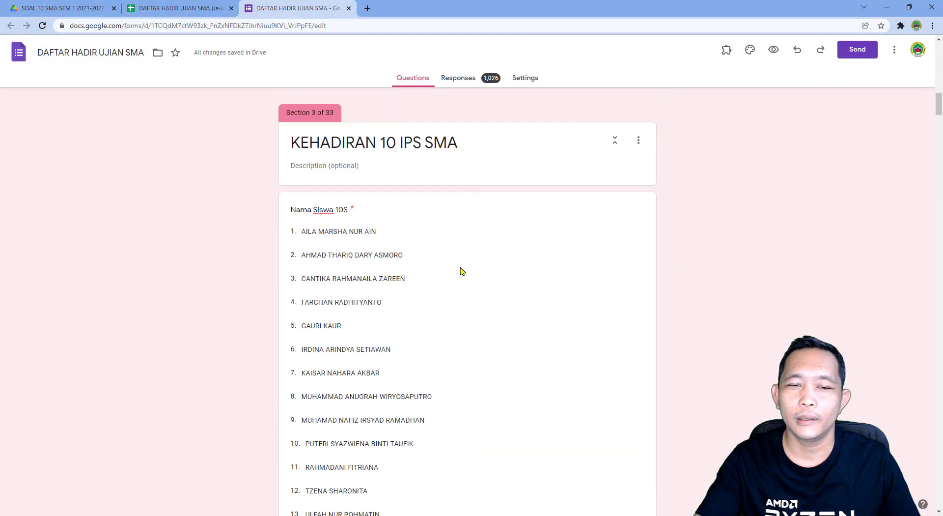
{"action": "scroll", "coordinate": [457, 267], "scroll_direction": "down", "scroll_amount": 20}
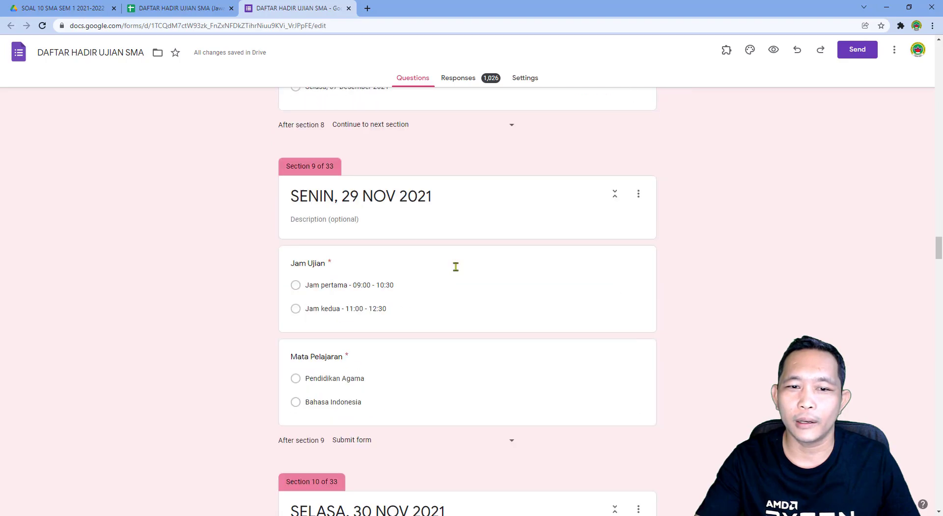
{"action": "scroll", "coordinate": [451, 266], "scroll_direction": "down", "scroll_amount": 20}
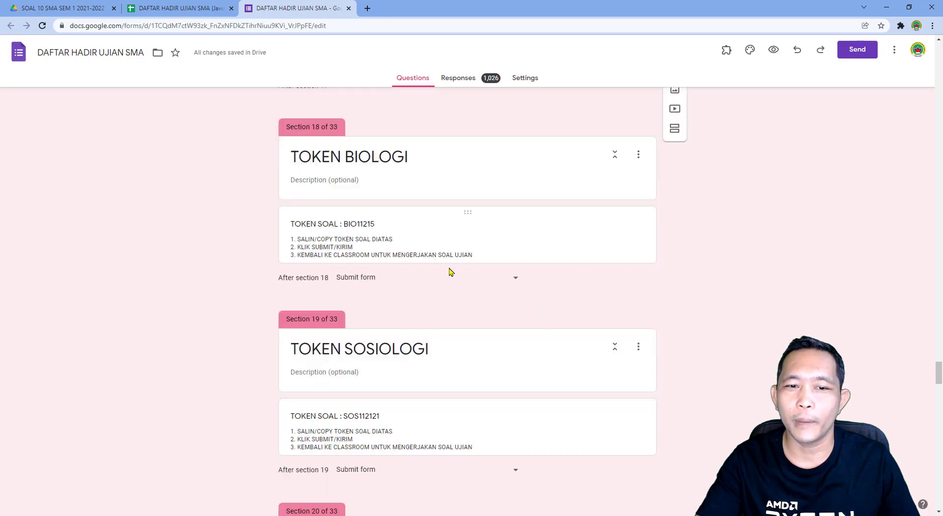
{"action": "scroll", "coordinate": [443, 274], "scroll_direction": "down", "scroll_amount": 12}
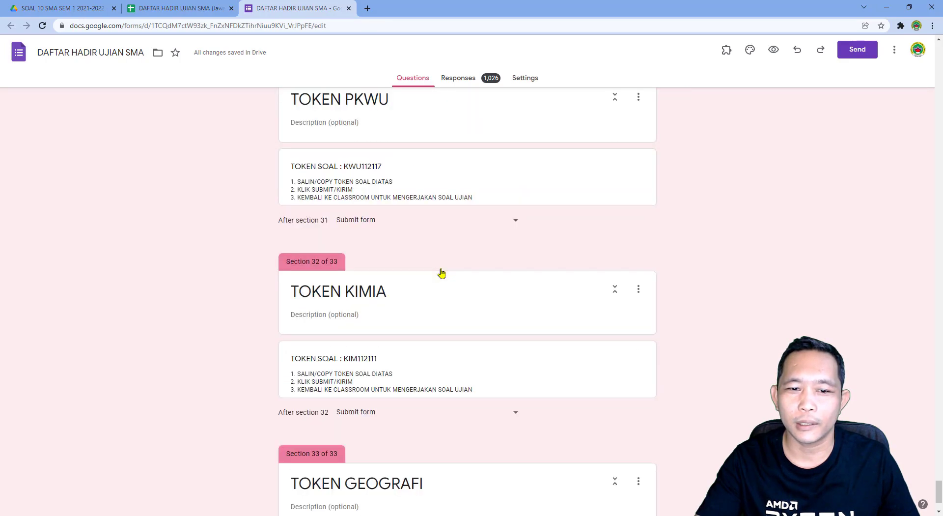
{"action": "scroll", "coordinate": [447, 327], "scroll_direction": "up", "scroll_amount": 12}
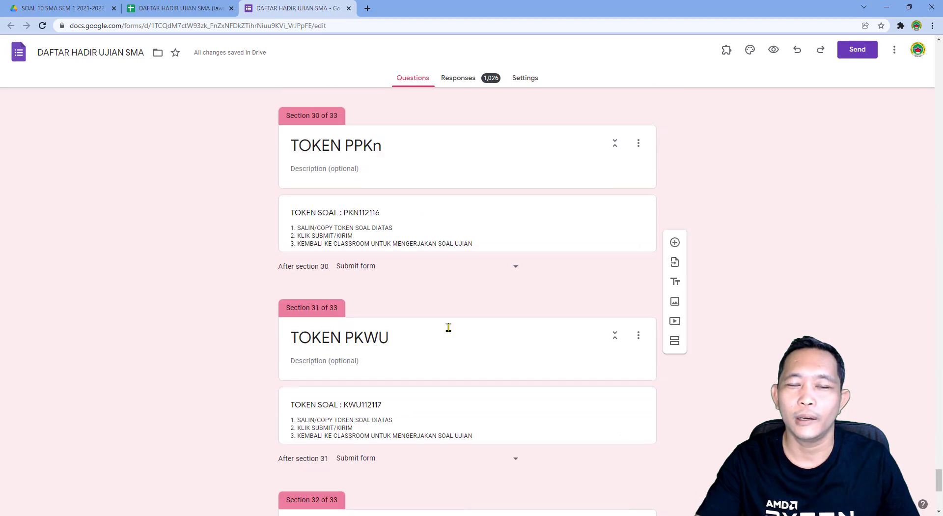
Step: Return to the response spreadsheet and examine the raw answers in SMA1 and the class attendance list in Sheet3
{"action": "left_click", "coordinate": [187, 12]}
{"action": "scroll", "coordinate": [337, 271], "scroll_direction": "up", "scroll_amount": 15}
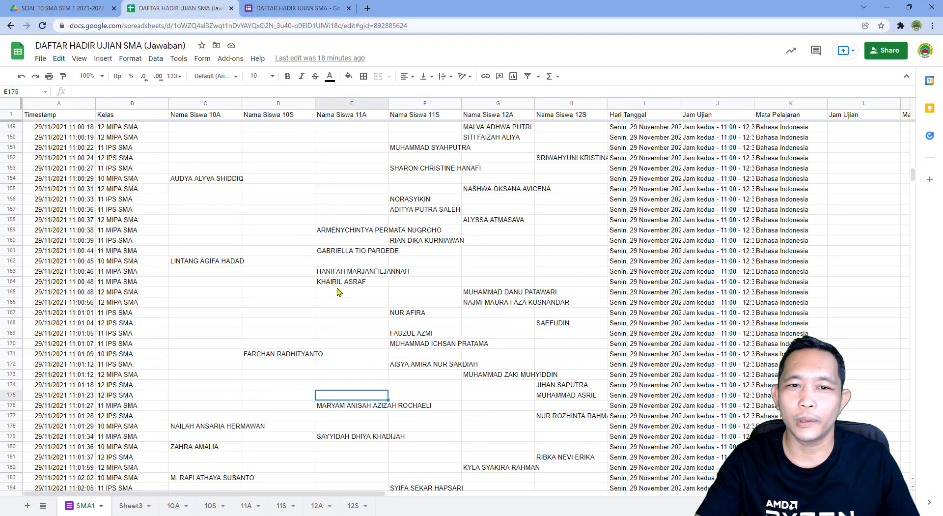
{"action": "scroll", "coordinate": [282, 267], "scroll_direction": "up", "scroll_amount": 5}
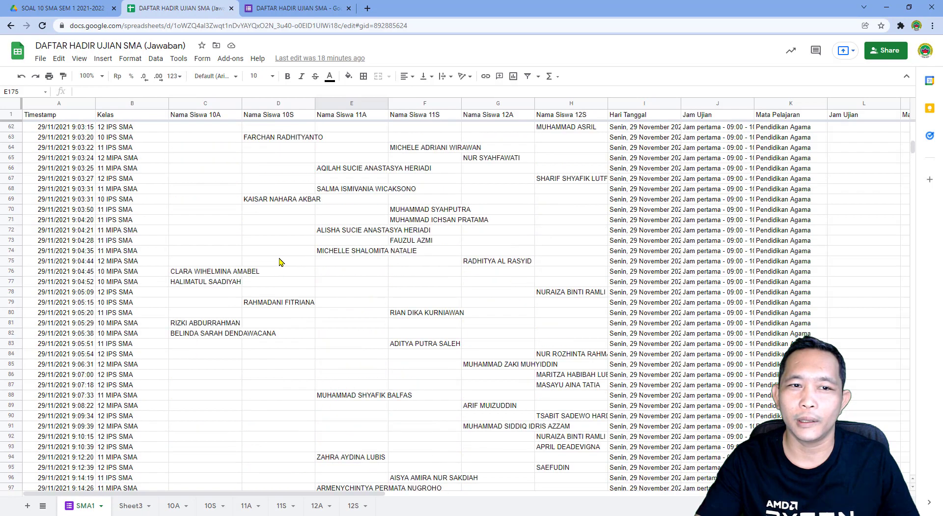
{"action": "scroll", "coordinate": [556, 339], "scroll_direction": "down", "scroll_amount": 3}
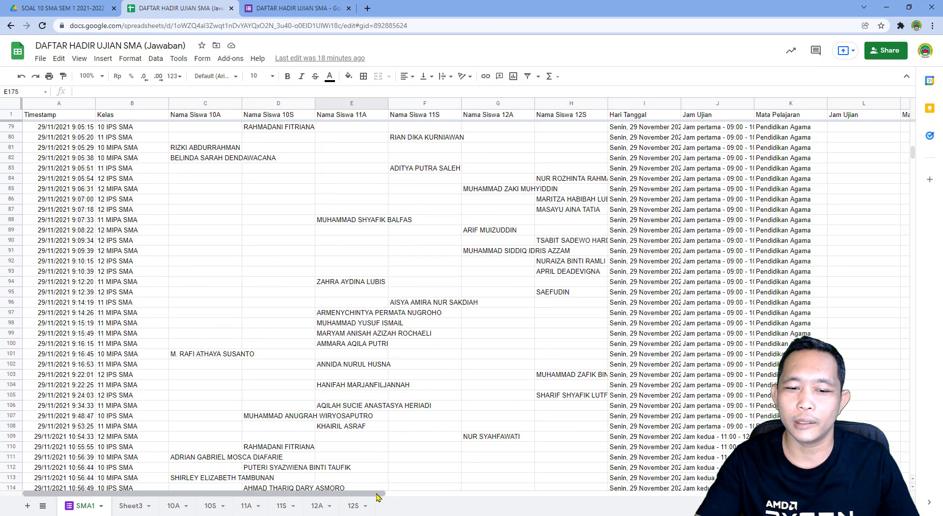
{"action": "mouse_move", "coordinate": [379, 493]}
{"action": "left_mouse_down"}
{"action": "mouse_move", "coordinate": [514, 509]}
{"action": "mouse_move", "coordinate": [782, 510]}
{"action": "mouse_move", "coordinate": [525, 510]}
{"action": "mouse_move", "coordinate": [479, 496]}
{"action": "mouse_move", "coordinate": [366, 492]}
{"action": "left_mouse_up"}
{"action": "scroll", "coordinate": [402, 408], "scroll_direction": "down", "scroll_amount": 3}
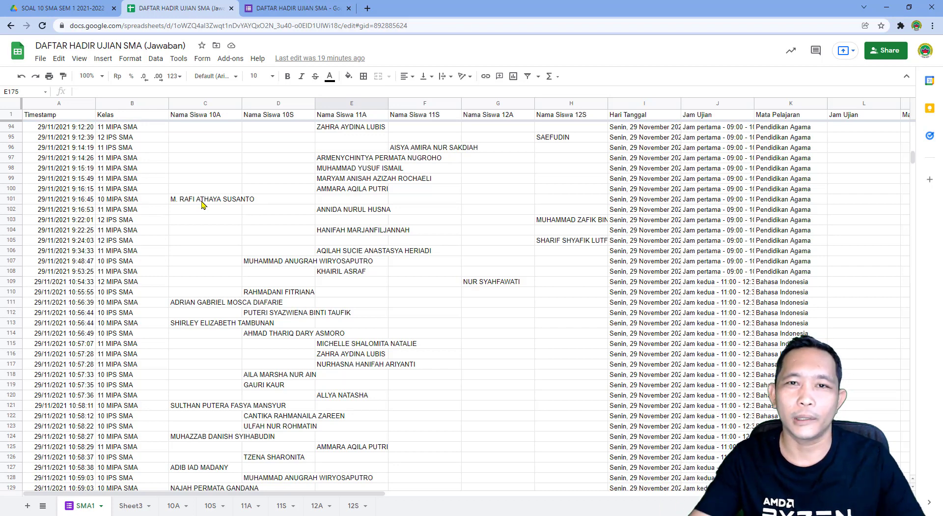
{"action": "left_click", "coordinate": [274, 172]}
{"action": "left_click", "coordinate": [131, 505]}
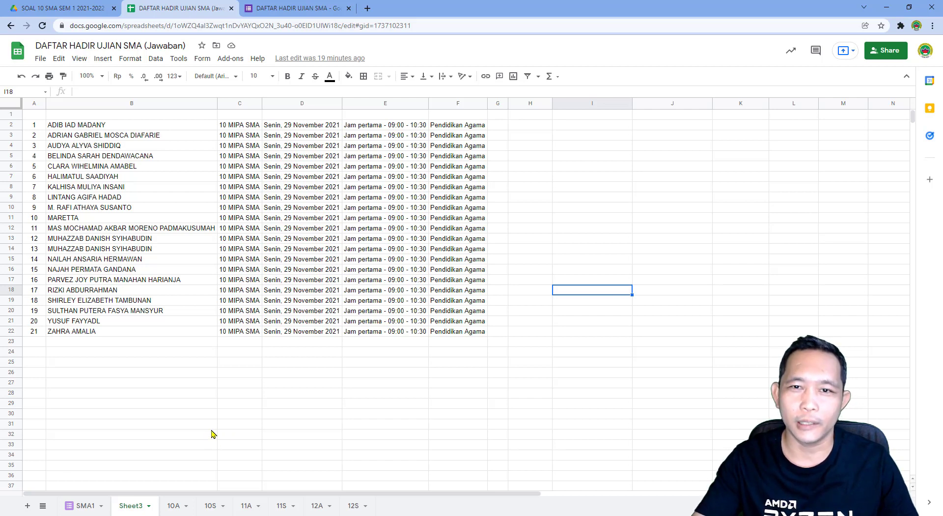
{"action": "left_click", "coordinate": [81, 506]}
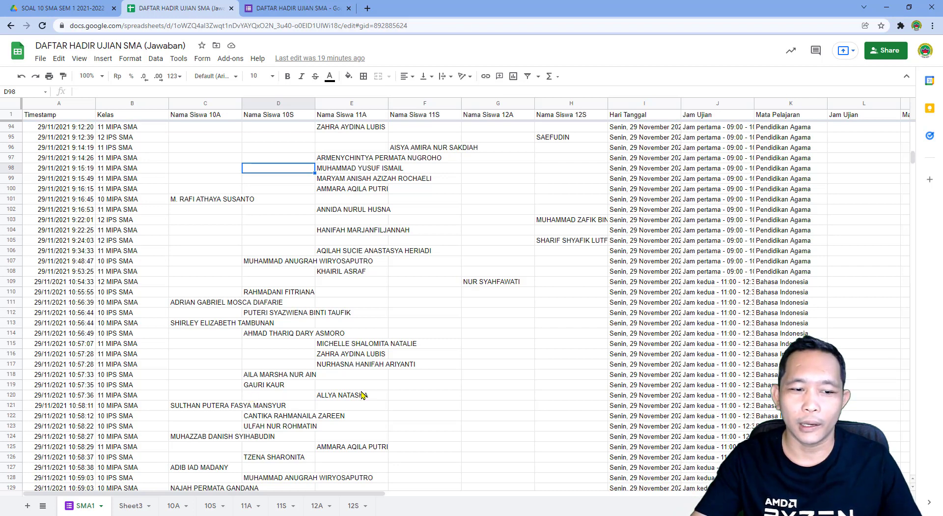
Step: Add a new blank sheet directly after the SMA1 sheet
{"action": "left_click", "coordinate": [28, 506]}
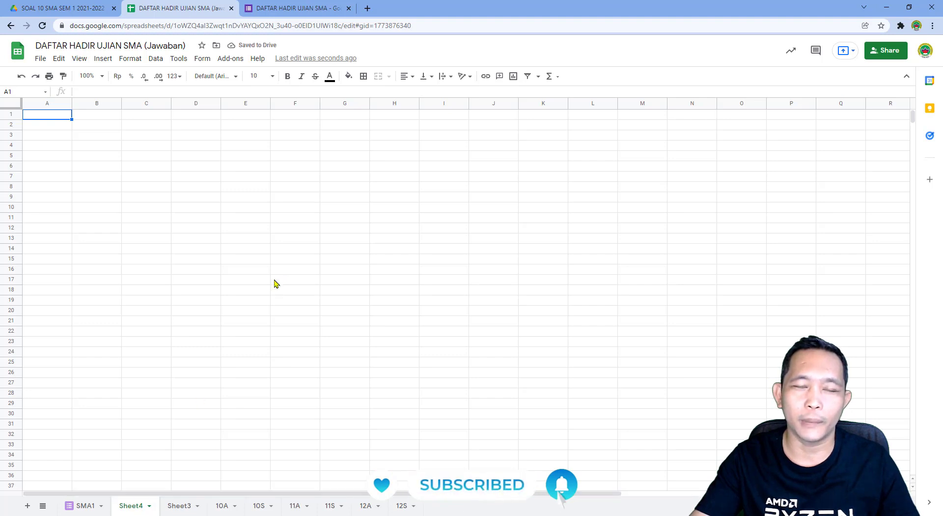
{"action": "left_click", "coordinate": [284, 259]}
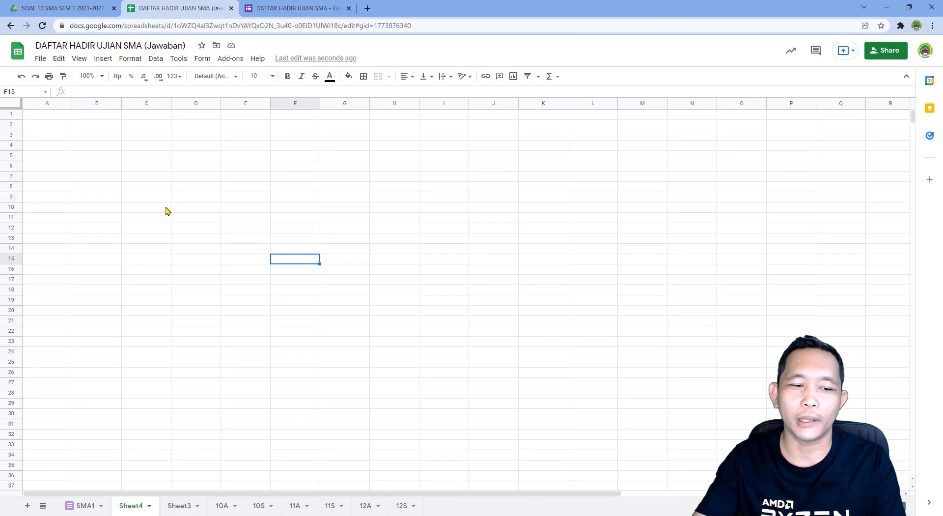
{"action": "left_click", "coordinate": [83, 506]}
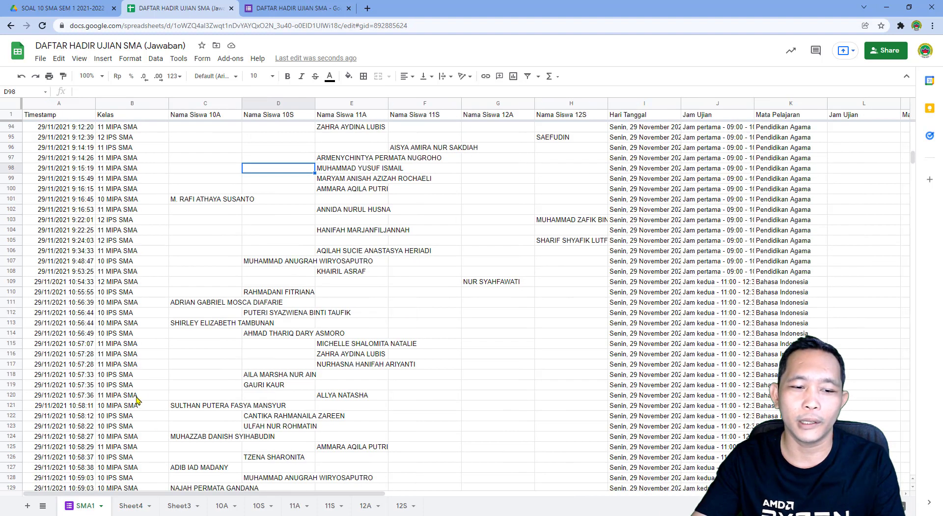
{"action": "left_click", "coordinate": [132, 506]}
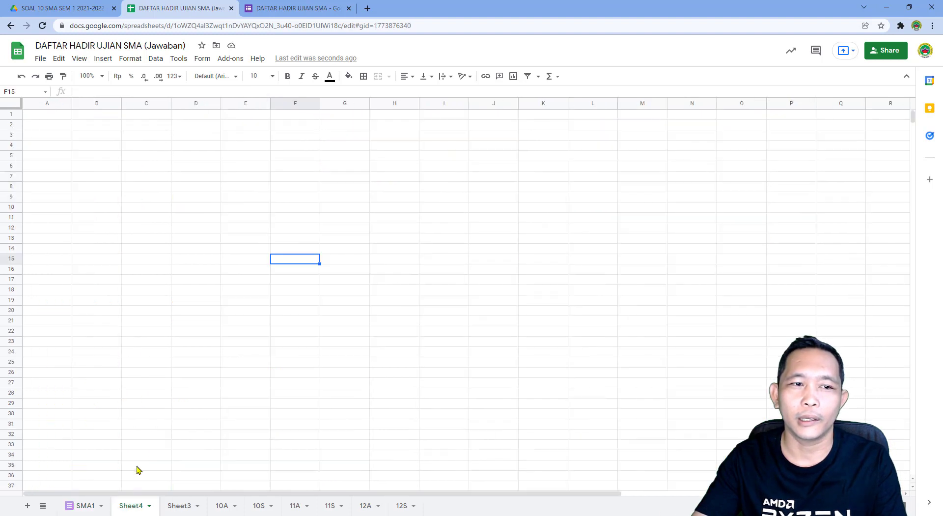
{"action": "left_click", "coordinate": [238, 269]}
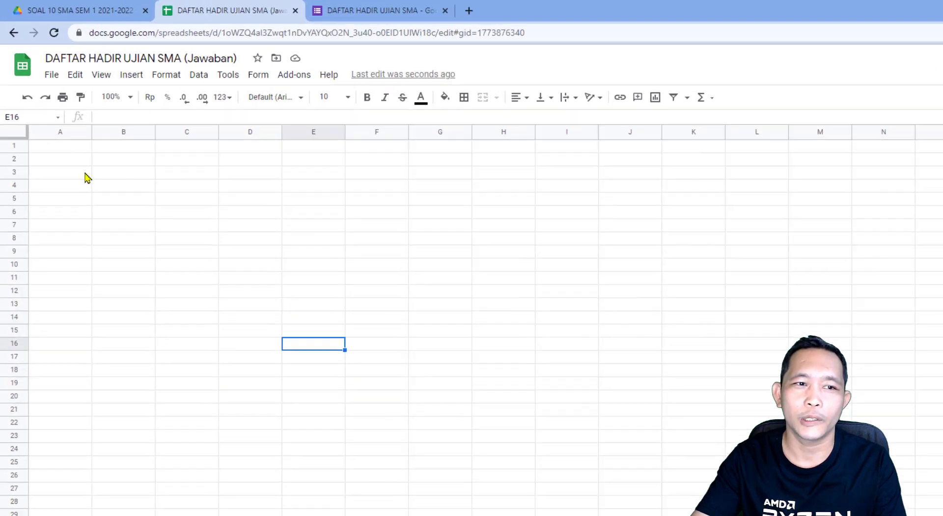
Step: Begin a QUERY formula in cell A2 of the blank sheet, with range A1:W125 of SMA1 as its data
{"action": "left_click", "coordinate": [59, 126]}
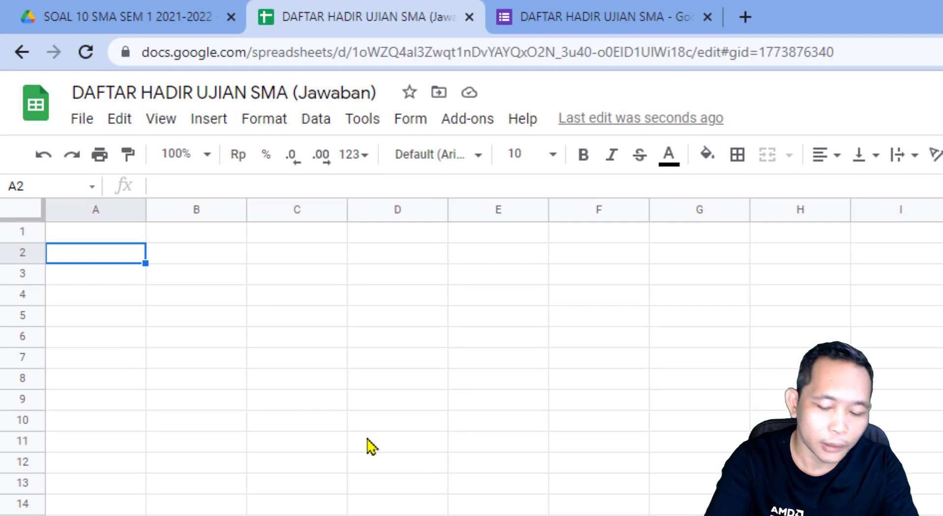
{"action": "type", "text": "="}
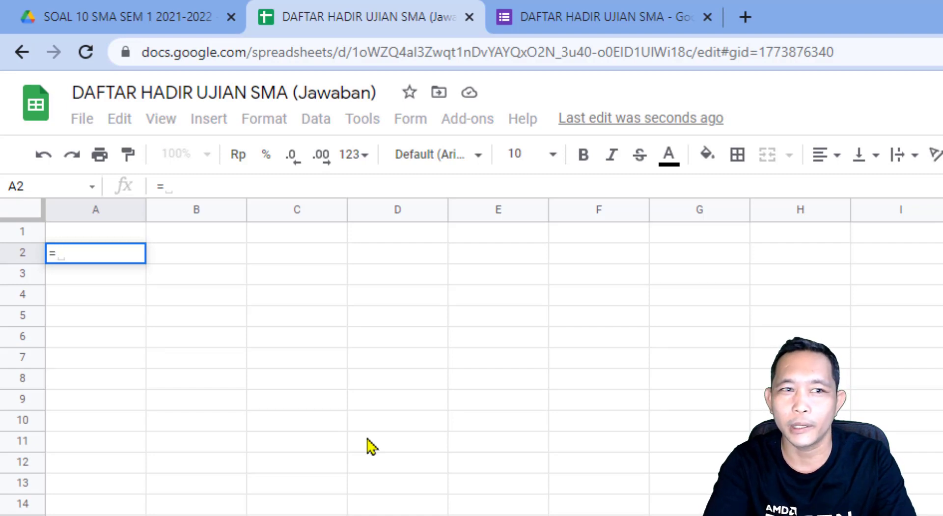
{"action": "type", "text": "QUERY"}
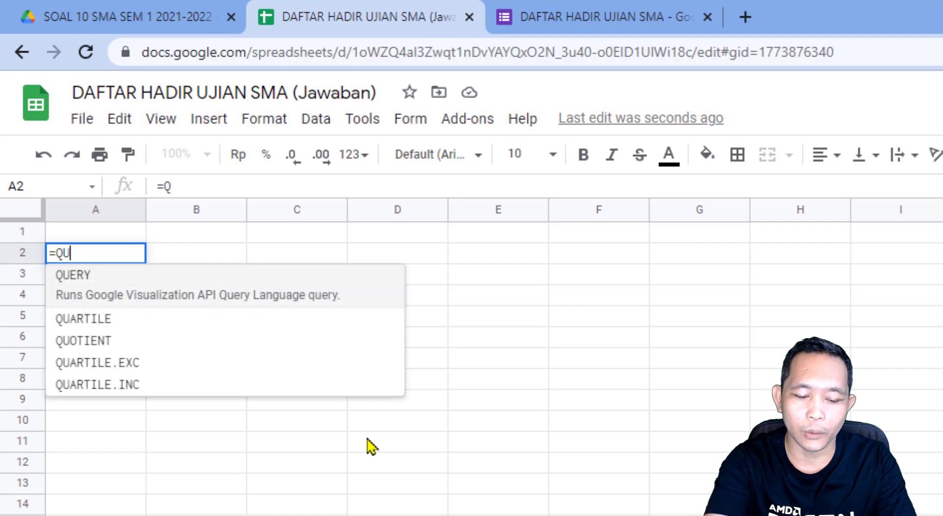
{"action": "type", "text": "("}
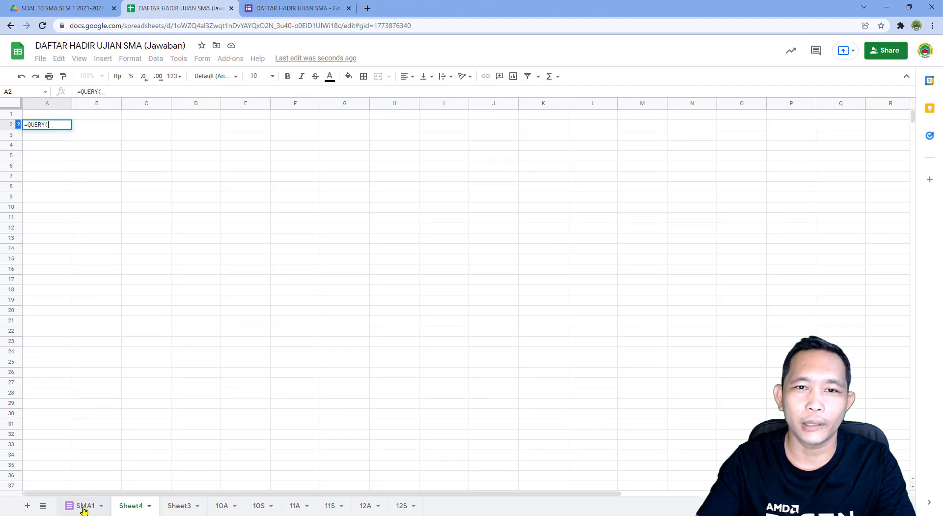
{"action": "left_click", "coordinate": [84, 508]}
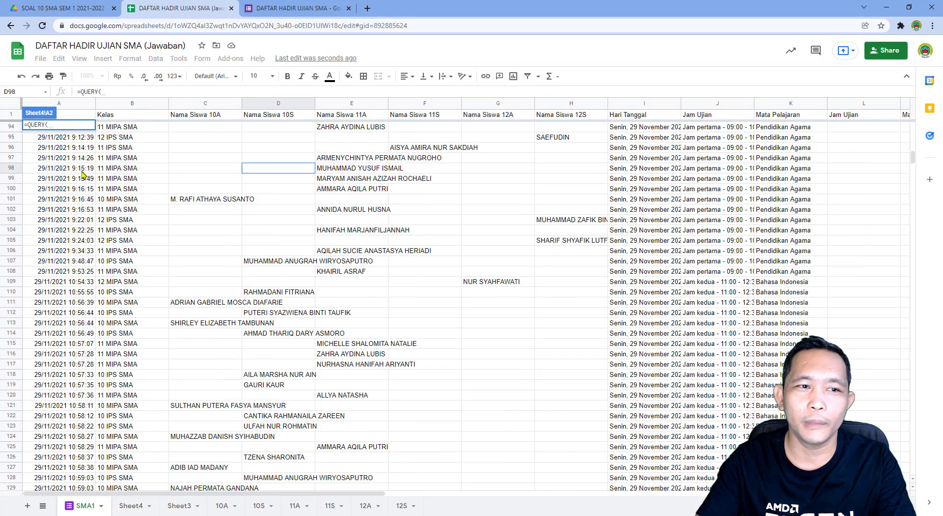
{"action": "scroll", "coordinate": [123, 196], "scroll_direction": "up", "scroll_amount": 2}
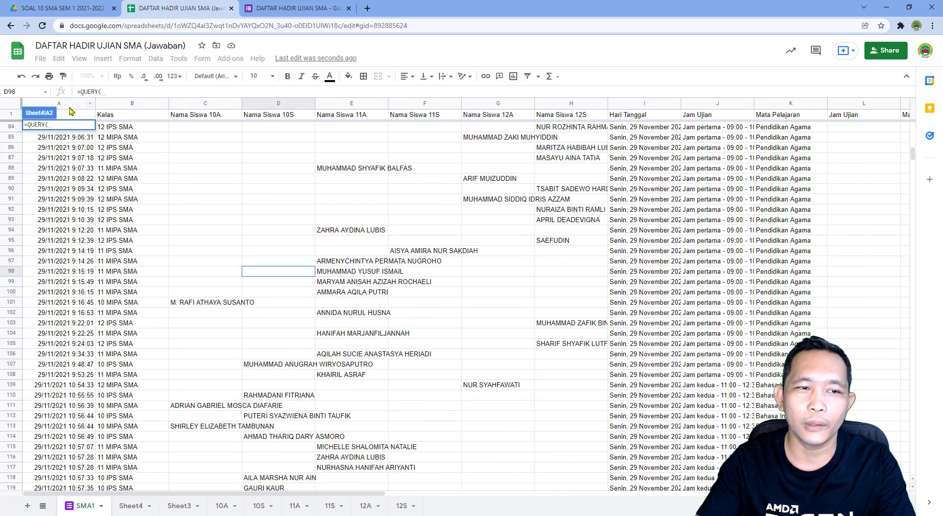
{"action": "scroll", "coordinate": [178, 366], "scroll_direction": "down", "scroll_amount": 10}
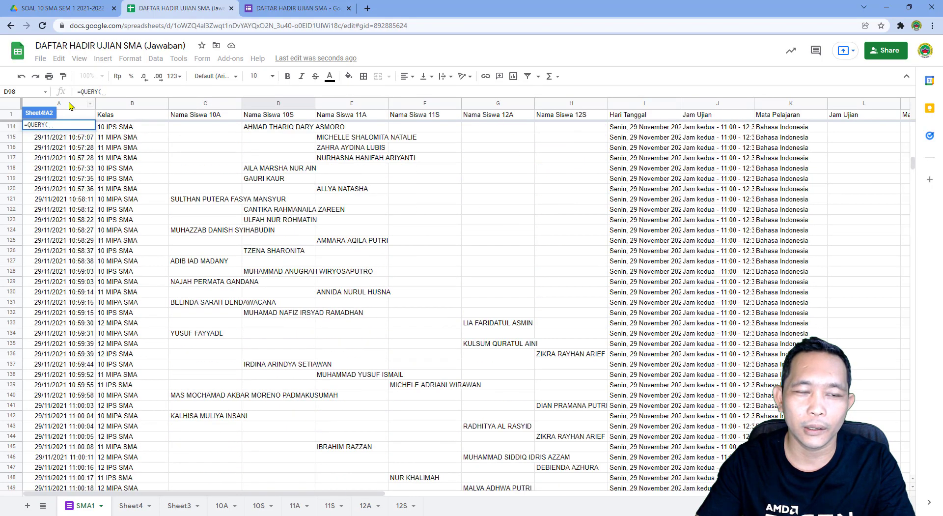
{"action": "left_click_drag", "start_coordinate": [261, 492], "coordinate": [252, 453]}
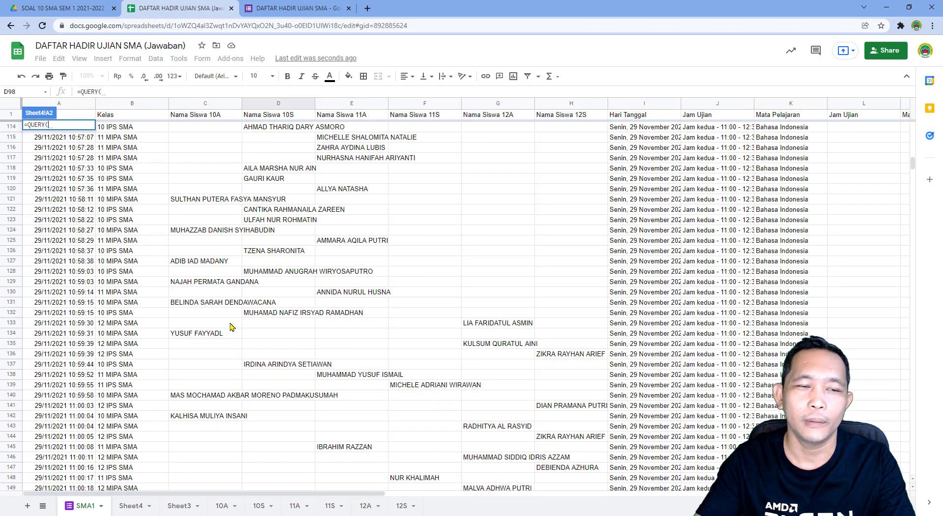
{"action": "left_click_drag", "start_coordinate": [72, 114], "coordinate": [443, 250]}
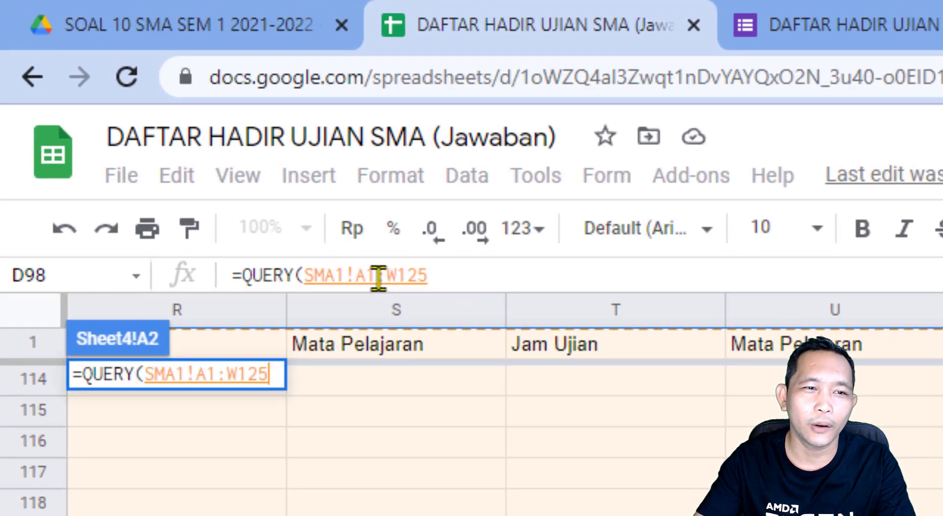
Step: Make the range open-ended by removing its last row number, and complete the formula as =QUERY(SMA1!A1:W)
{"action": "left_click", "coordinate": [473, 280]}
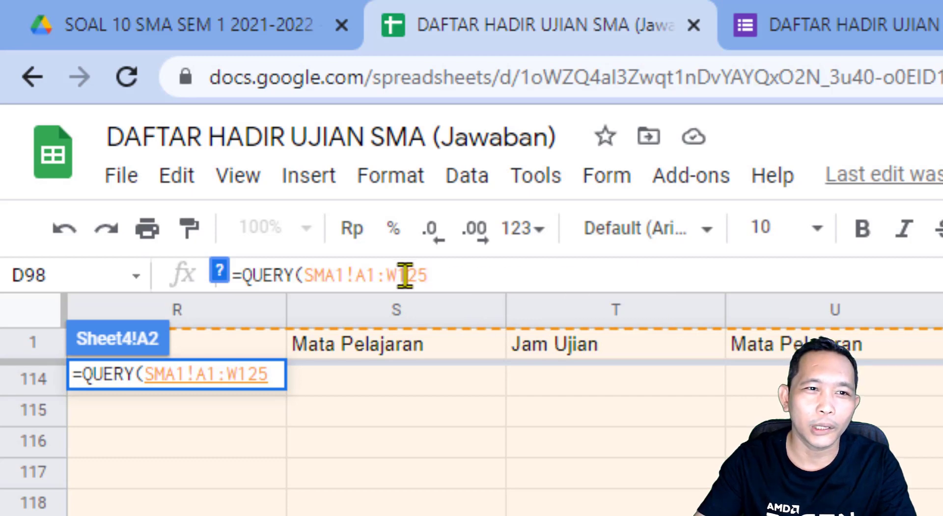
{"action": "left_click_drag", "start_coordinate": [407, 275], "coordinate": [463, 276]}
{"action": "left_click", "coordinate": [557, 275]}
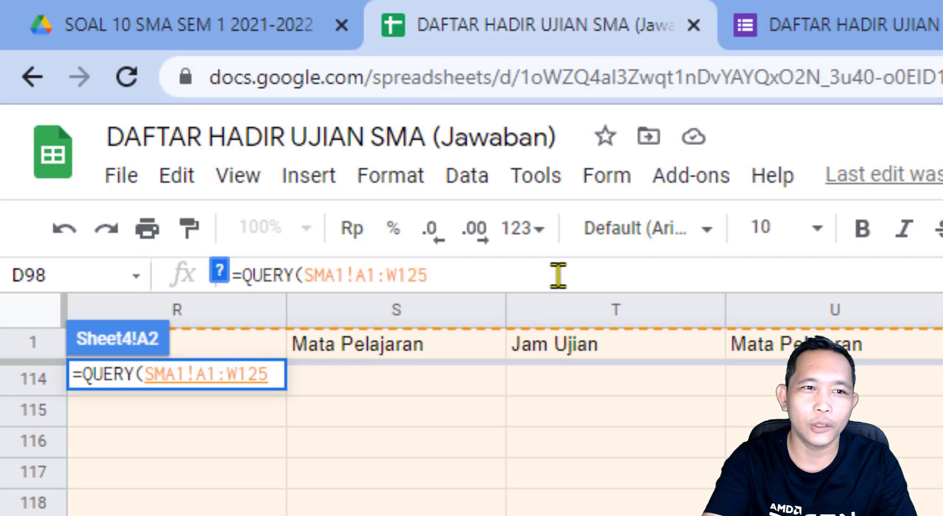
{"action": "key", "text": "BackSpace"}
{"action": "key", "text": "BackSpace"}
{"action": "key", "text": "BackSpace"}
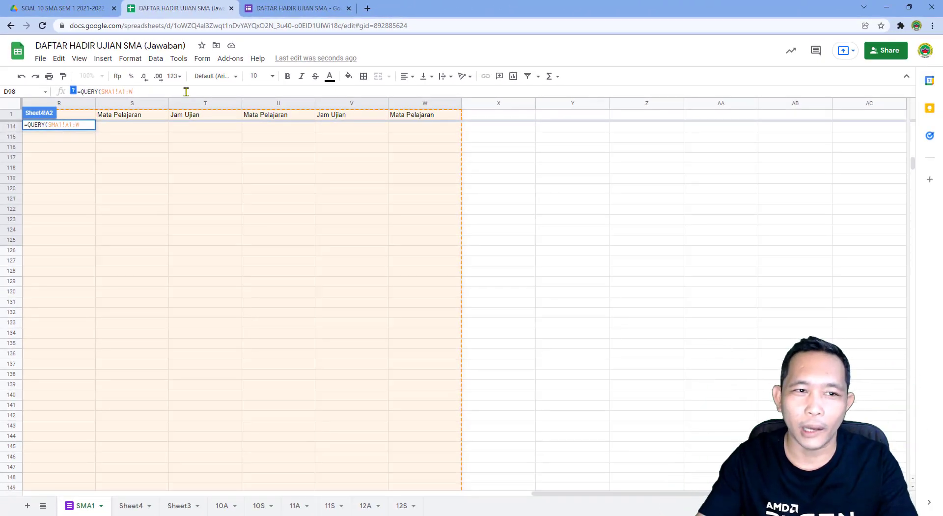
{"action": "left_click_drag", "start_coordinate": [544, 492], "coordinate": [207, 478]}
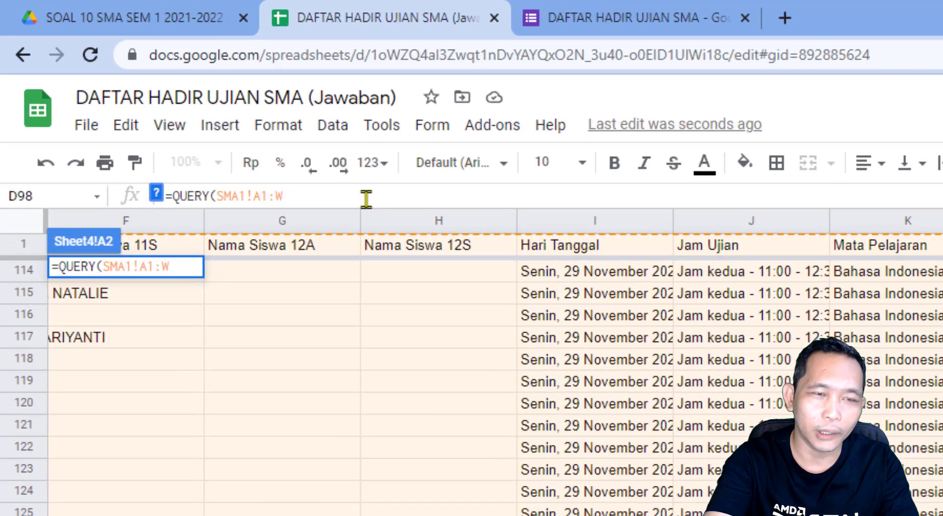
{"action": "type", "text": ")"}
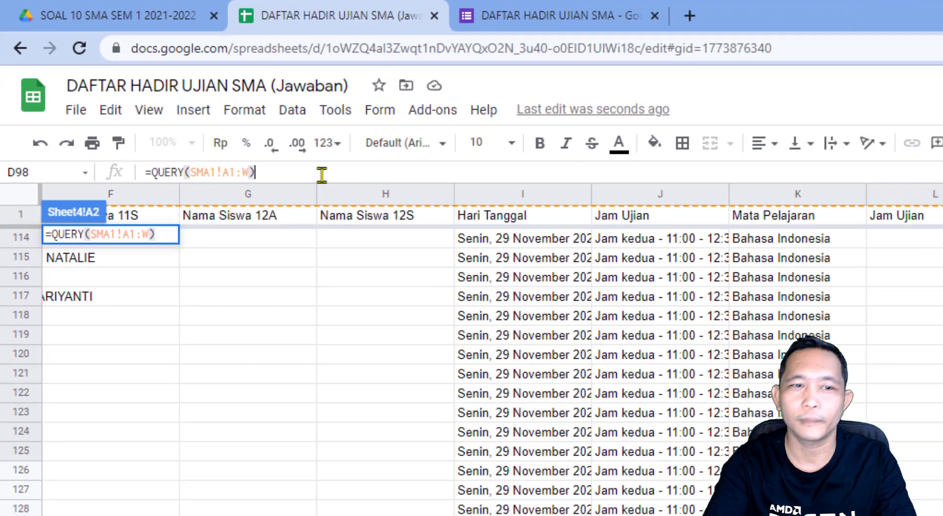
{"action": "key", "text": "Return"}
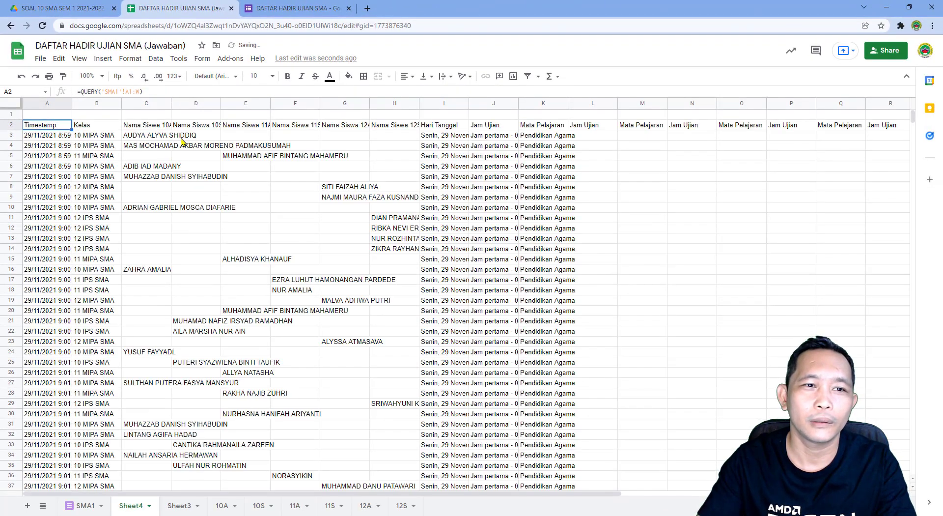
Step: Compare the query output in Sheet4 with the source responses in SMA1
{"action": "left_click", "coordinate": [276, 187]}
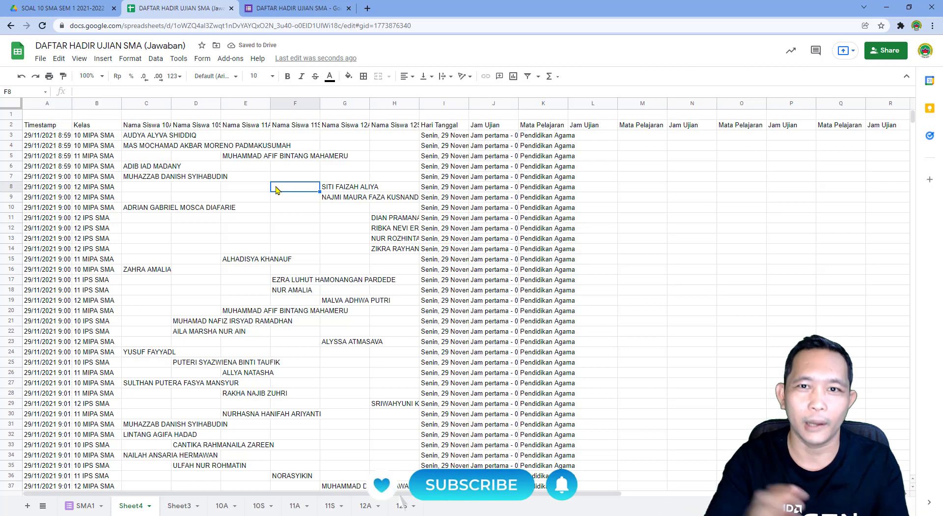
{"action": "left_click", "coordinate": [84, 509]}
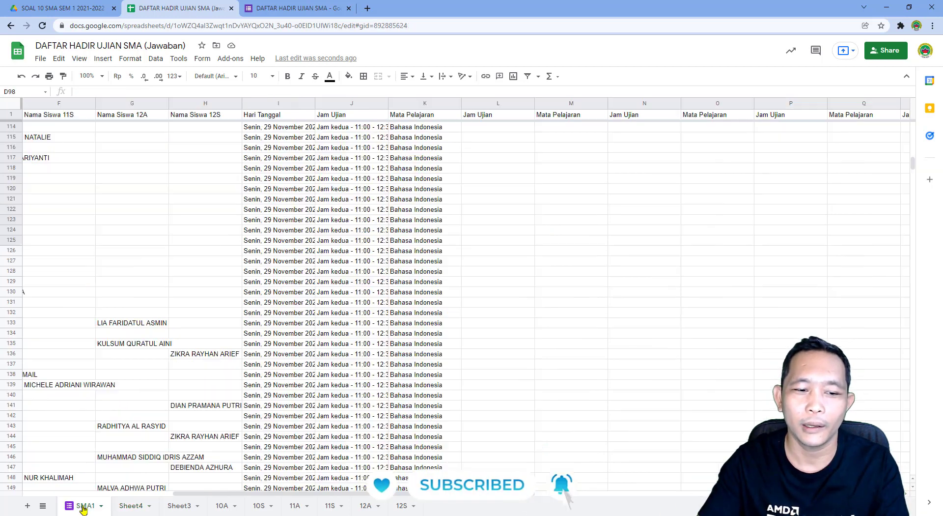
{"action": "left_click", "coordinate": [123, 509]}
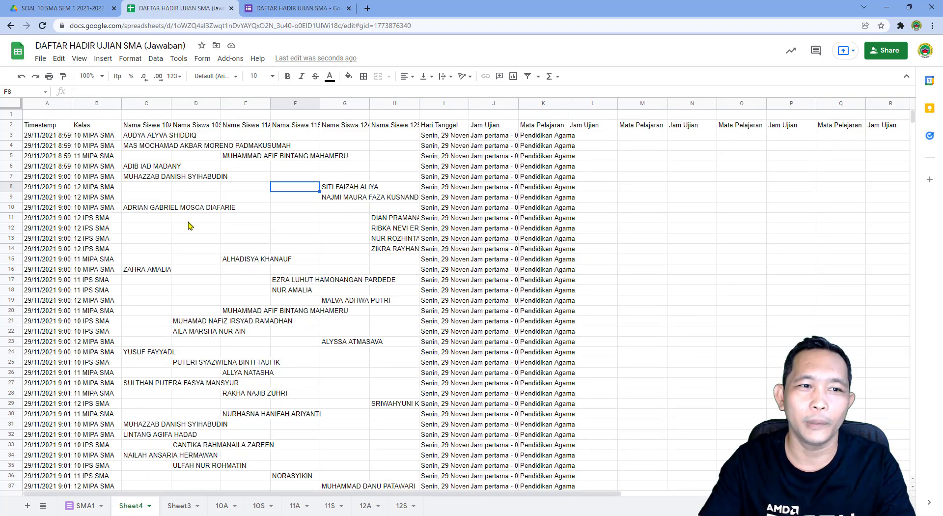
Step: Review the columns returned by the query in Sheet4, from the formula cell A2 across the header row and response data
{"action": "left_click", "coordinate": [236, 231]}
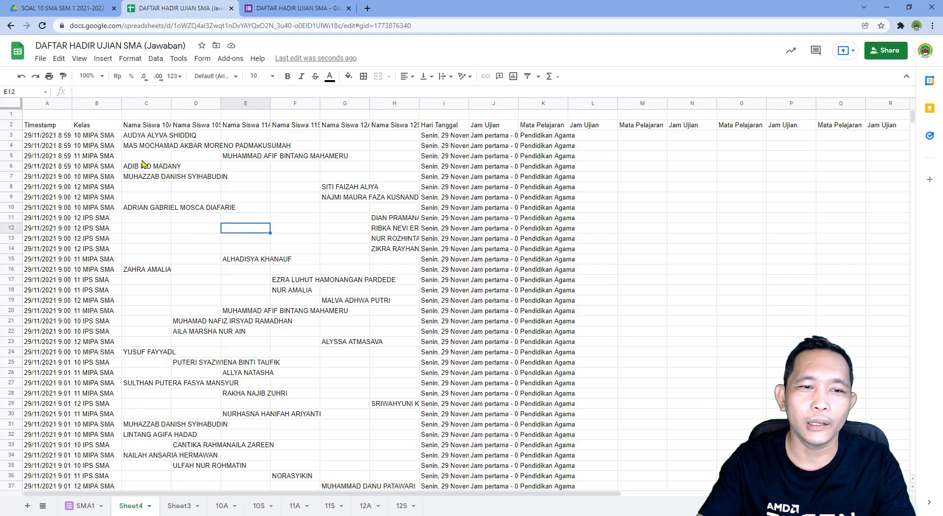
{"action": "left_click", "coordinate": [199, 152]}
{"action": "left_click", "coordinate": [328, 170]}
{"action": "left_click", "coordinate": [438, 171]}
{"action": "left_click", "coordinate": [502, 179]}
{"action": "left_click", "coordinate": [520, 242]}
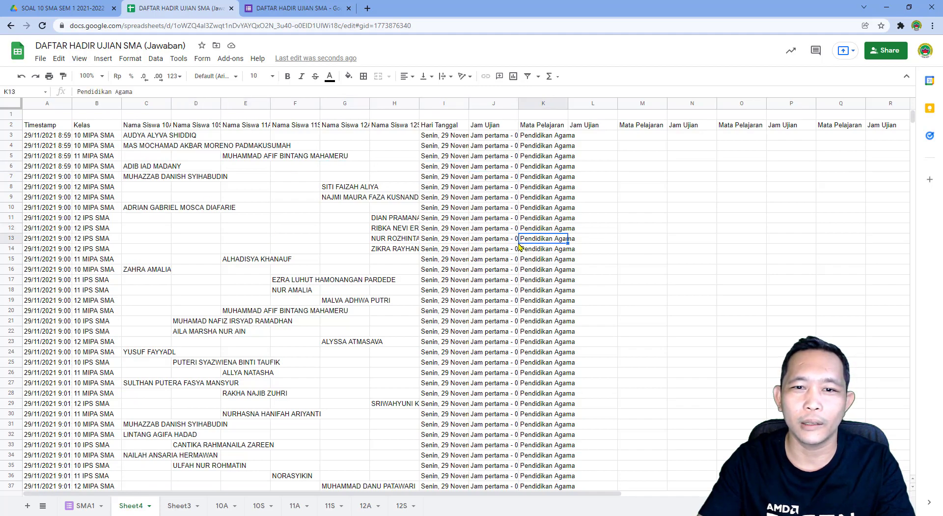
{"action": "left_click", "coordinate": [437, 270]}
{"action": "left_click", "coordinate": [264, 203]}
{"action": "left_click", "coordinate": [49, 125]}
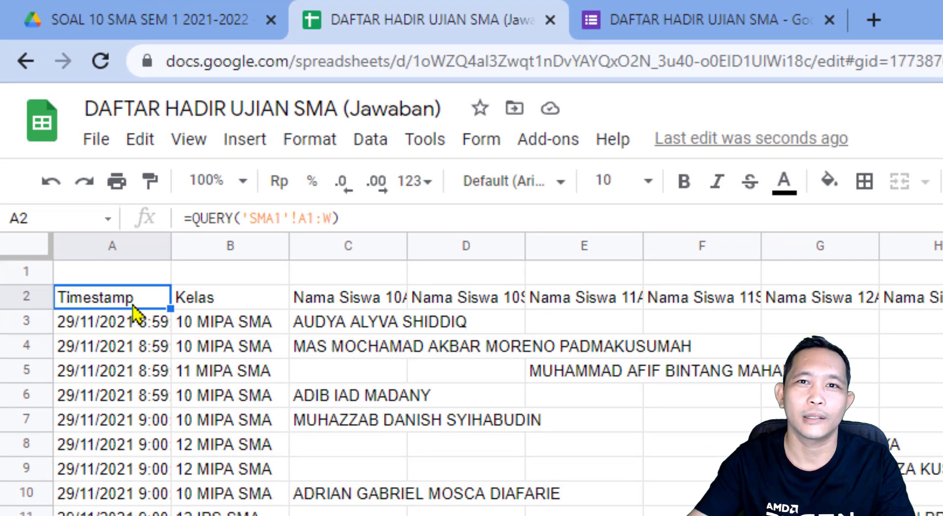
{"action": "left_click", "coordinate": [250, 302]}
{"action": "left_click", "coordinate": [341, 302]}
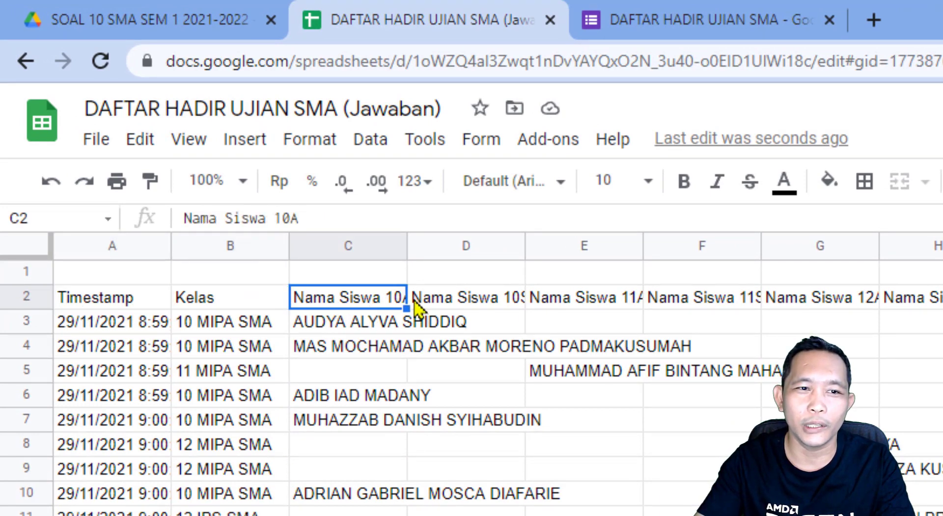
{"action": "left_click", "coordinate": [420, 304]}
Step: Extend the formula in A2 to return only columns C and B: =QUERY('SMA1'!A1:W; "SELECT C, B")
{"action": "left_click", "coordinate": [130, 299]}
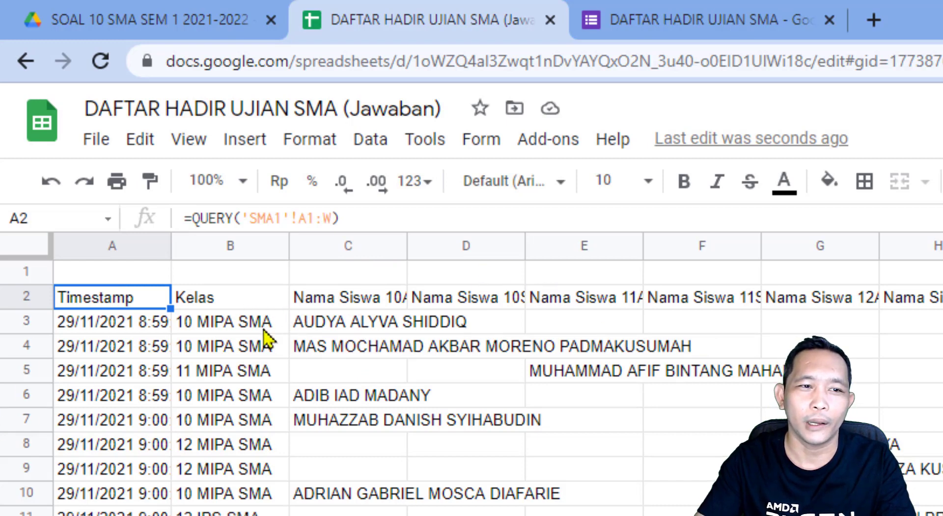
{"action": "left_click", "coordinate": [331, 218]}
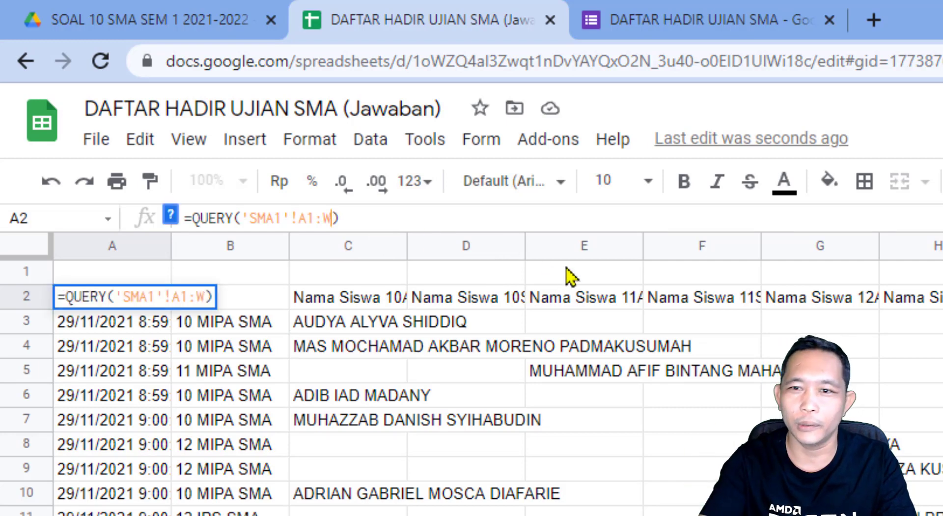
{"action": "scroll", "coordinate": [491, 373], "scroll_direction": "right", "scroll_amount": 5}
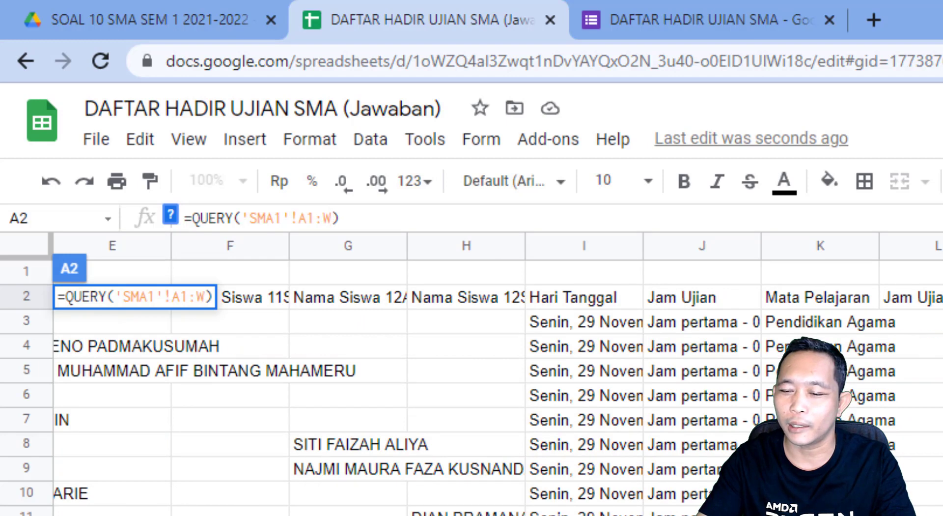
{"action": "scroll", "coordinate": [491, 373], "scroll_direction": "right", "scroll_amount": 3}
{"action": "scroll", "coordinate": [491, 373], "scroll_direction": "left", "scroll_amount": 8}
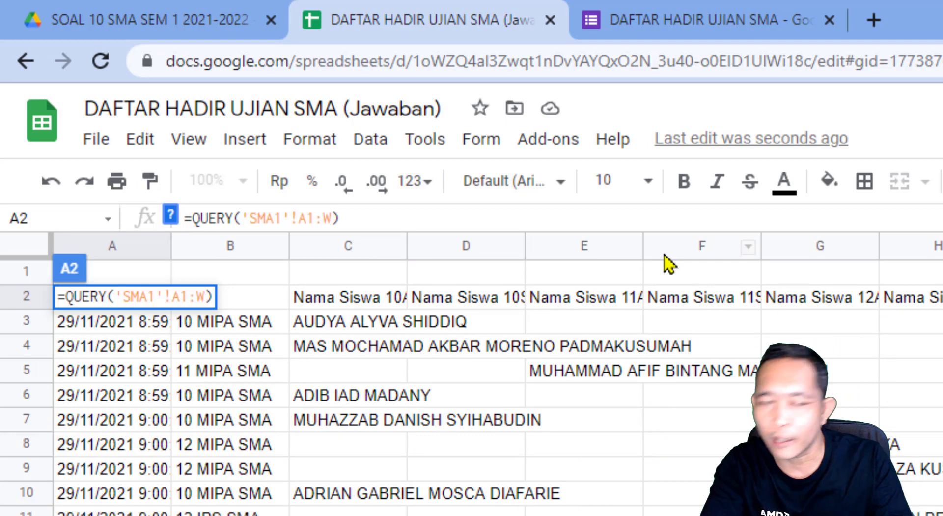
{"action": "type", "text": ";"}
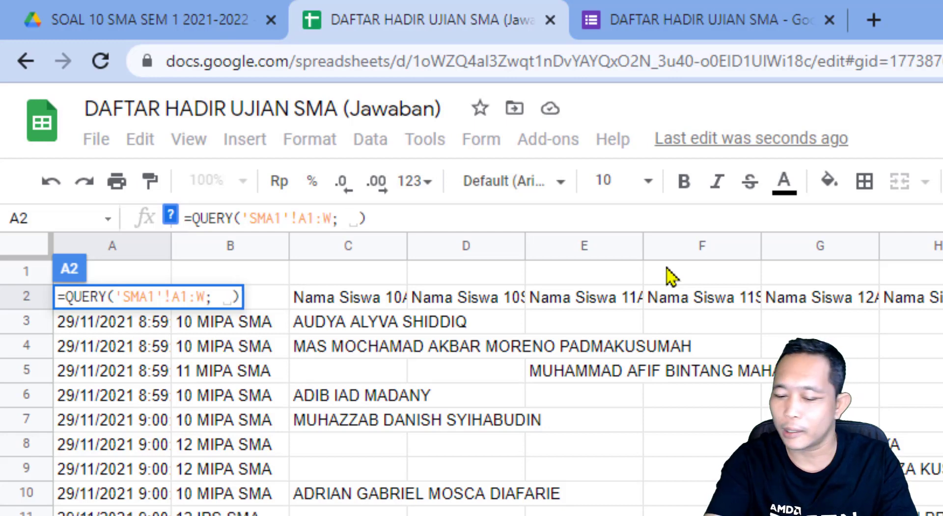
{"action": "type", "text": "\""}
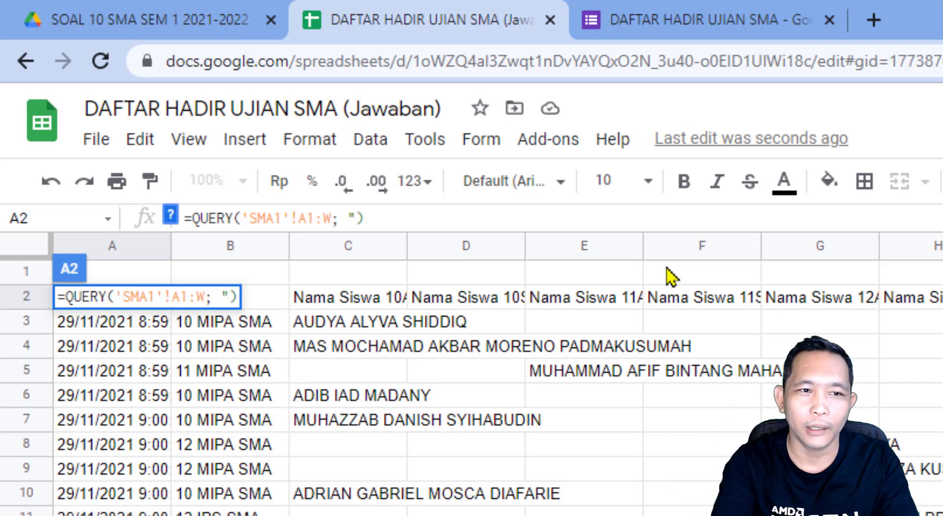
{"action": "type", "text": "S"}
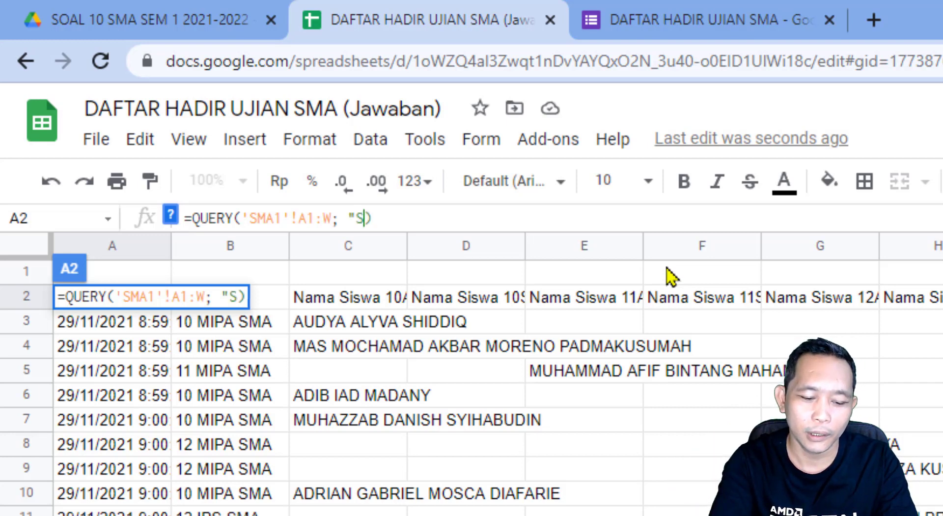
{"action": "type", "text": "ELECT"}
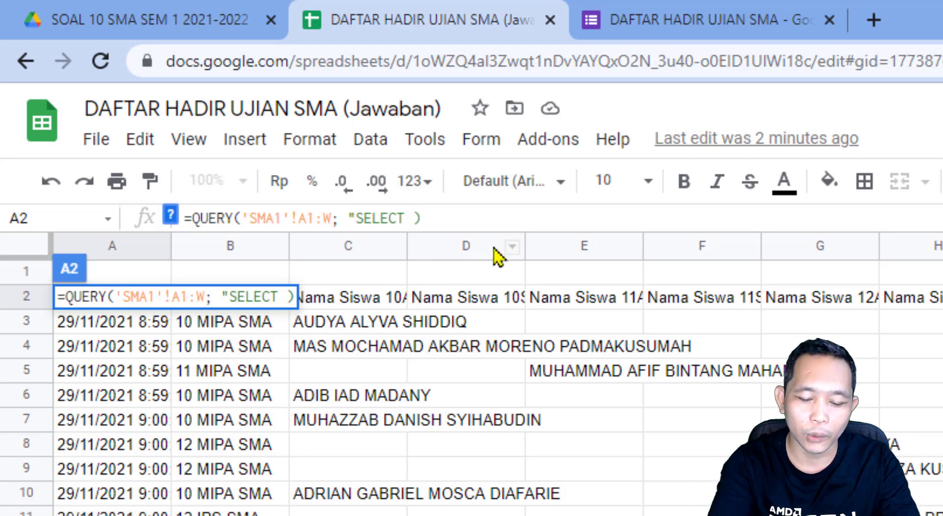
{"action": "type", "text": "C,"}
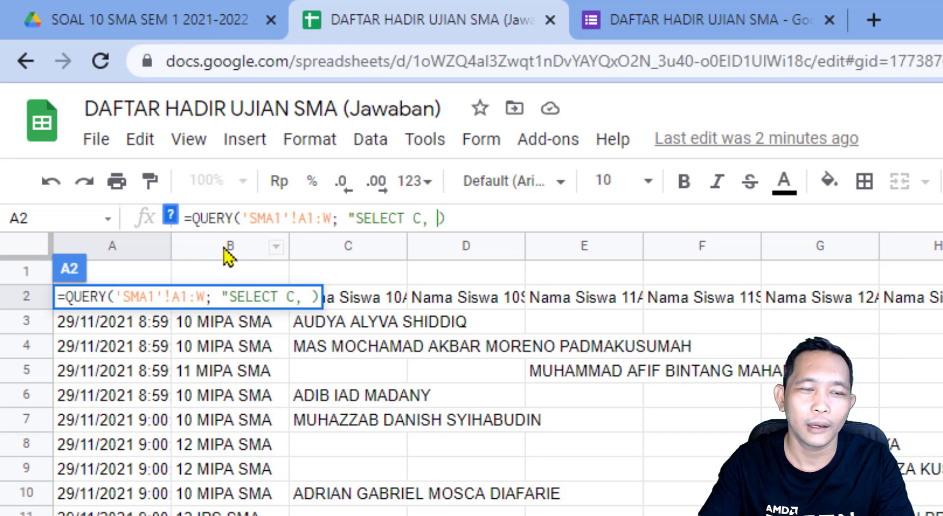
{"action": "type", "text": "B"}
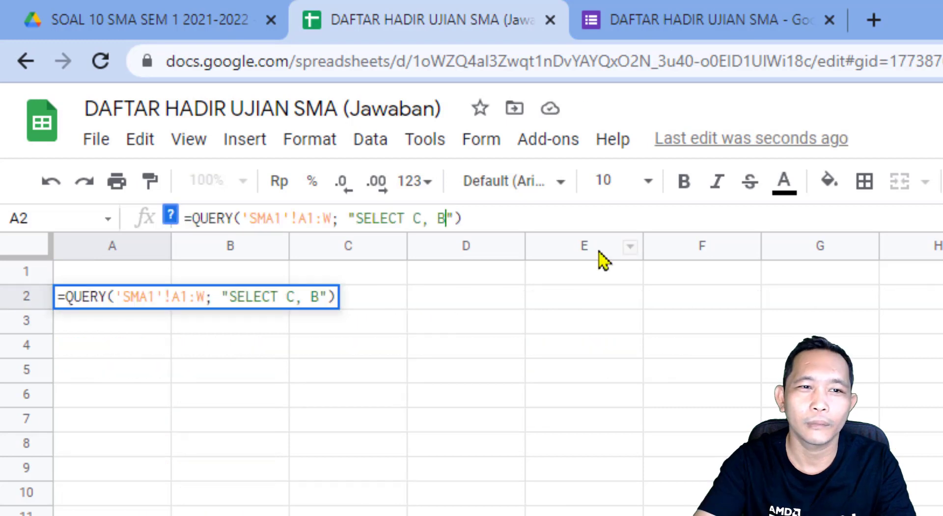
{"action": "key", "text": "Return"}
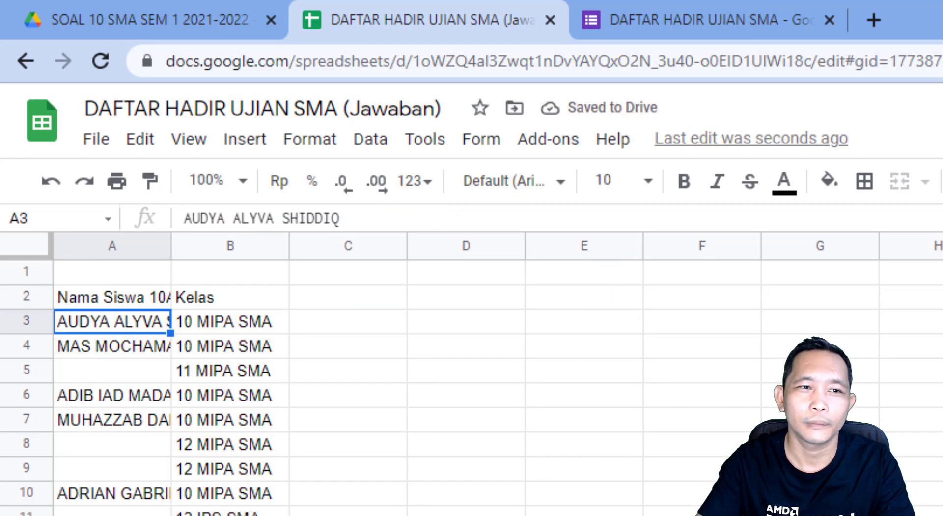
Step: Fit the widths of columns A and B to their contents
{"action": "left_click", "coordinate": [702, 469]}
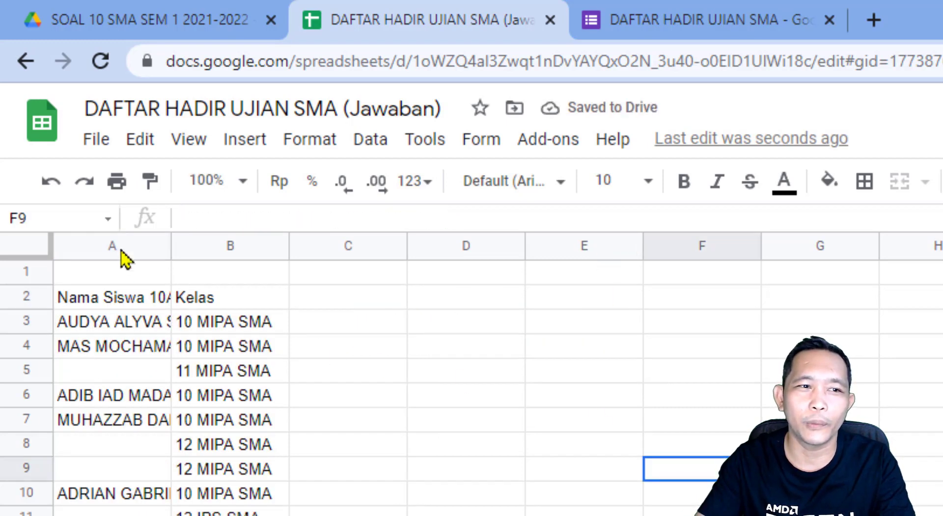
{"action": "left_click_drag", "start_coordinate": [122, 242], "coordinate": [246, 248]}
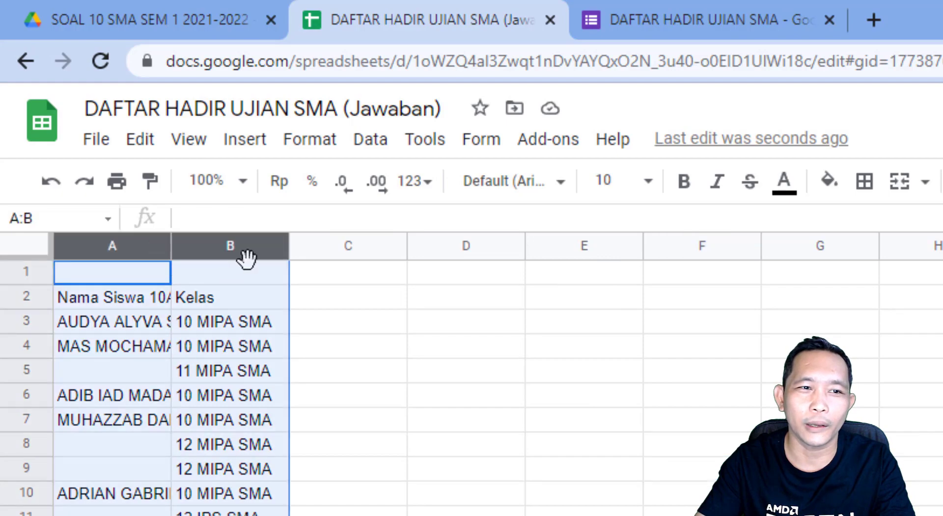
{"action": "double_click", "coordinate": [287, 251]}
{"action": "left_click", "coordinate": [678, 493]}
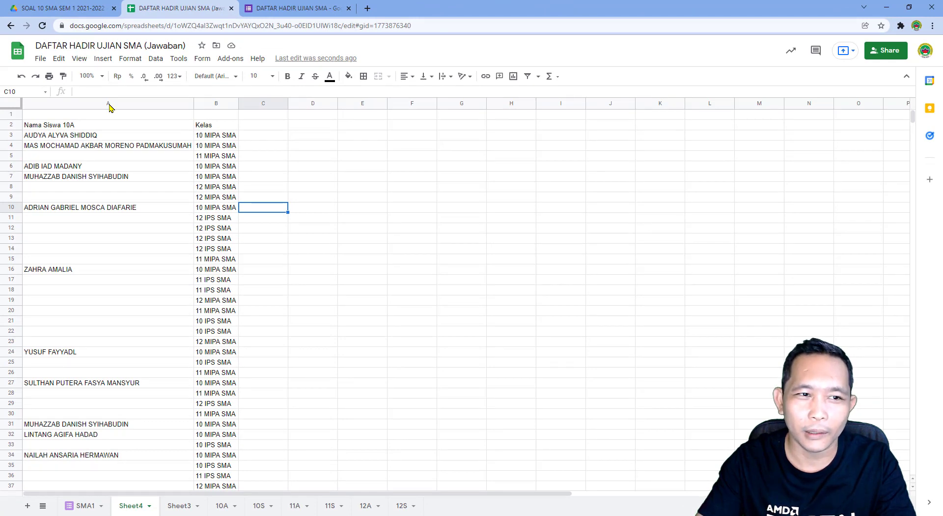
Step: Compare the columns chosen in the A2 query with the Nama Siswa 10A and Kelas source columns in SMA1
{"action": "left_click", "coordinate": [85, 126]}
{"action": "left_click", "coordinate": [175, 92]}
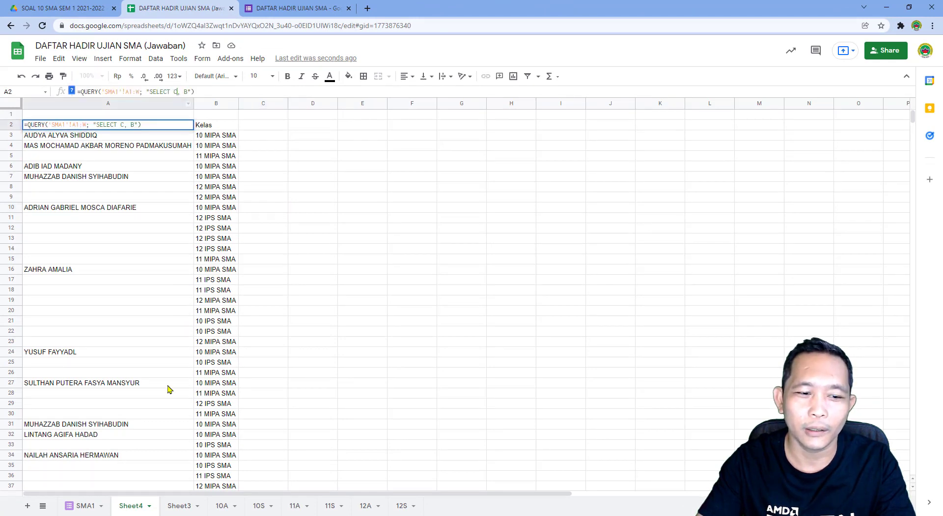
{"action": "left_click", "coordinate": [91, 504]}
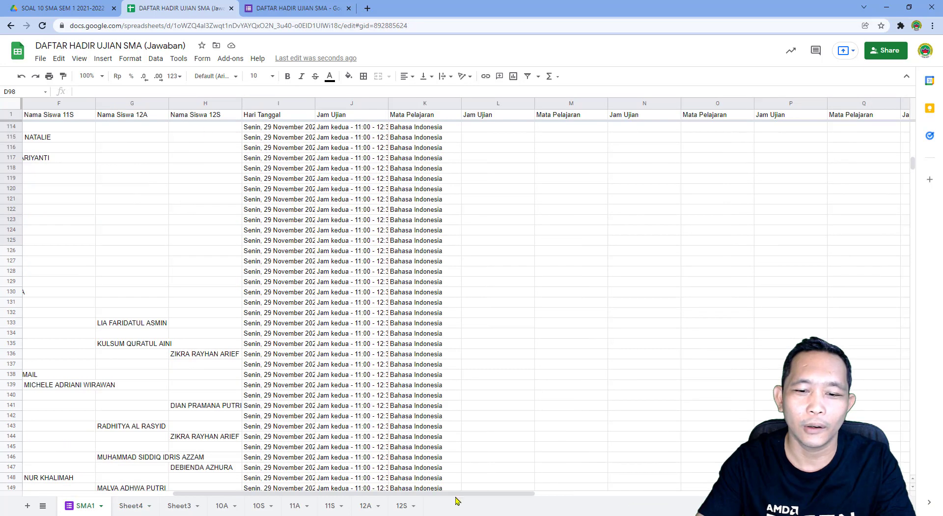
{"action": "left_click_drag", "start_coordinate": [481, 496], "coordinate": [330, 496]}
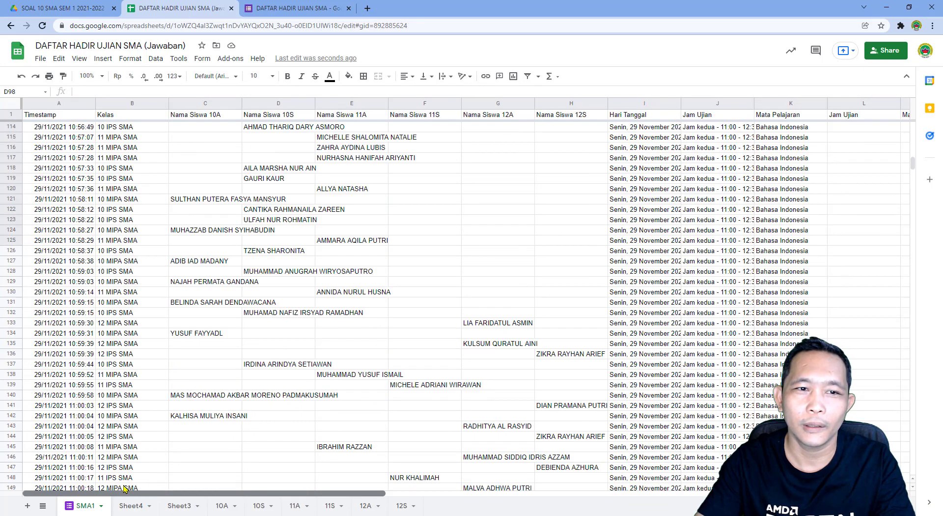
{"action": "left_click", "coordinate": [217, 104]}
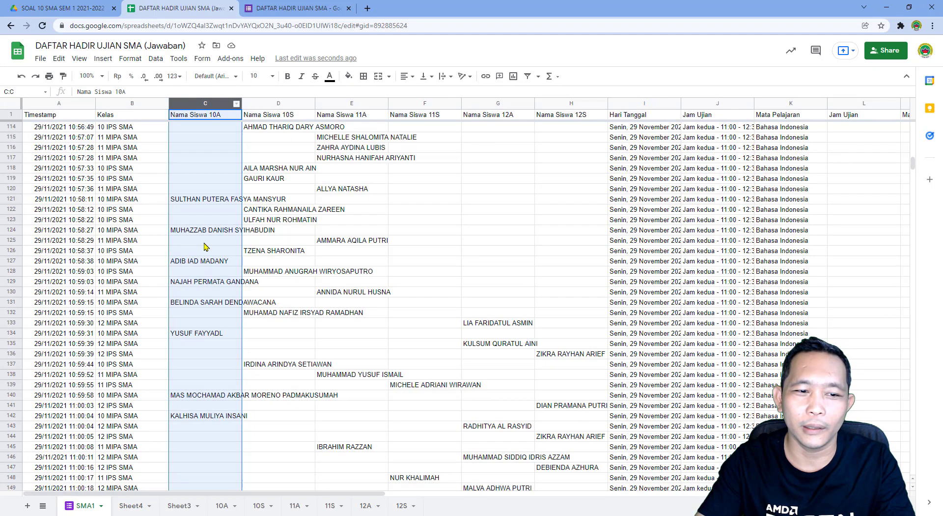
{"action": "left_click", "coordinate": [131, 506]}
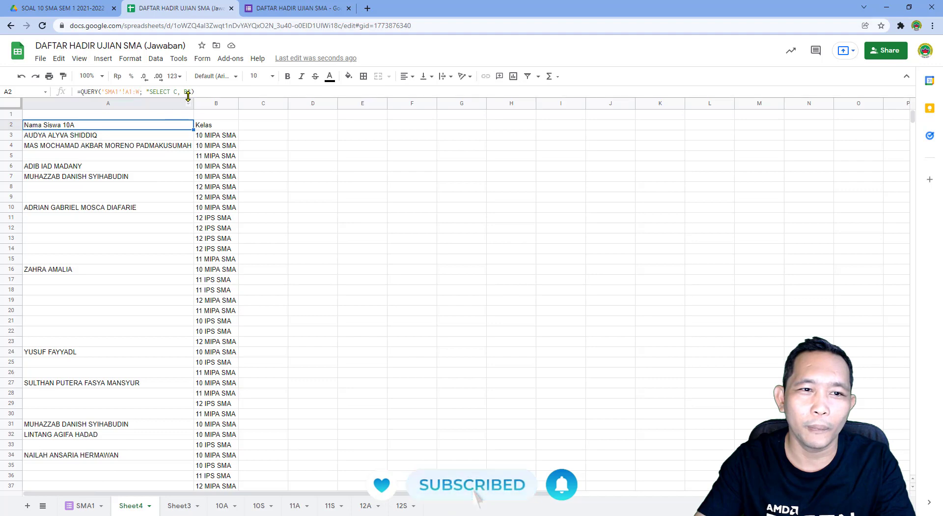
{"action": "left_click", "coordinate": [86, 506]}
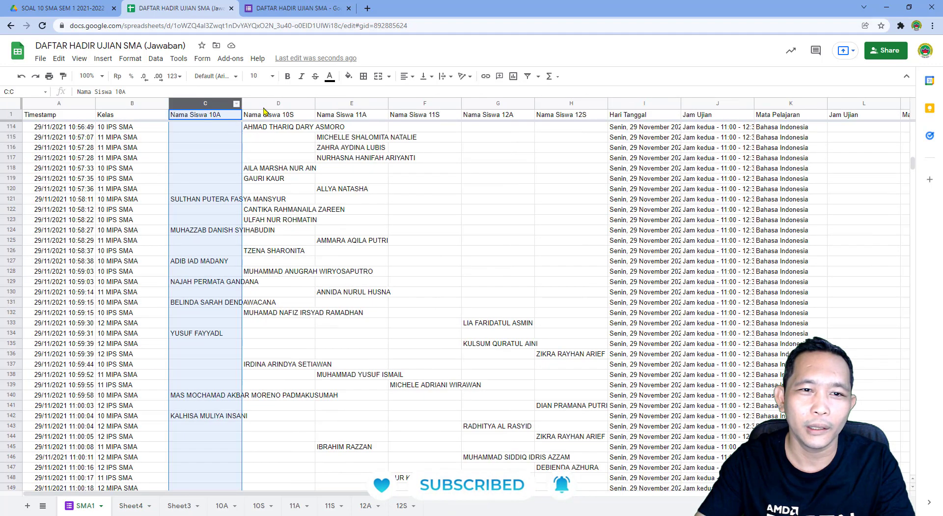
{"action": "left_click", "coordinate": [125, 104]}
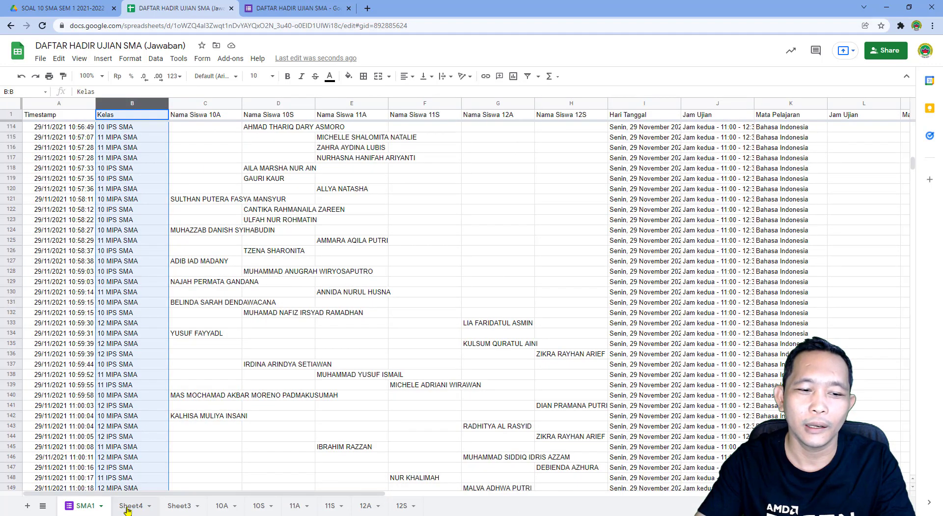
{"action": "left_click", "coordinate": [130, 506]}
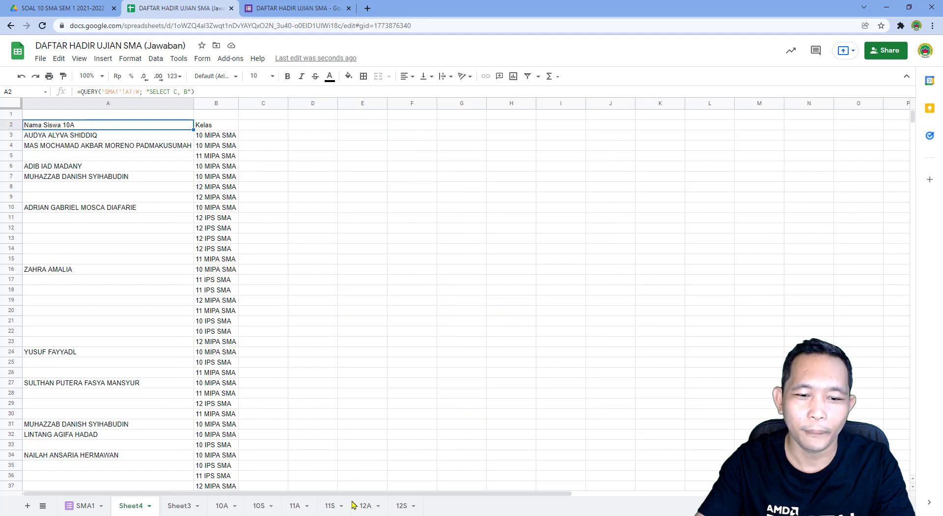
Step: Examine the Nama Siswa 10A column in Sheet4 for blank names against their Kelas values, and check the formula in A2
{"action": "scroll", "coordinate": [174, 373], "scroll_direction": "down", "scroll_amount": 7}
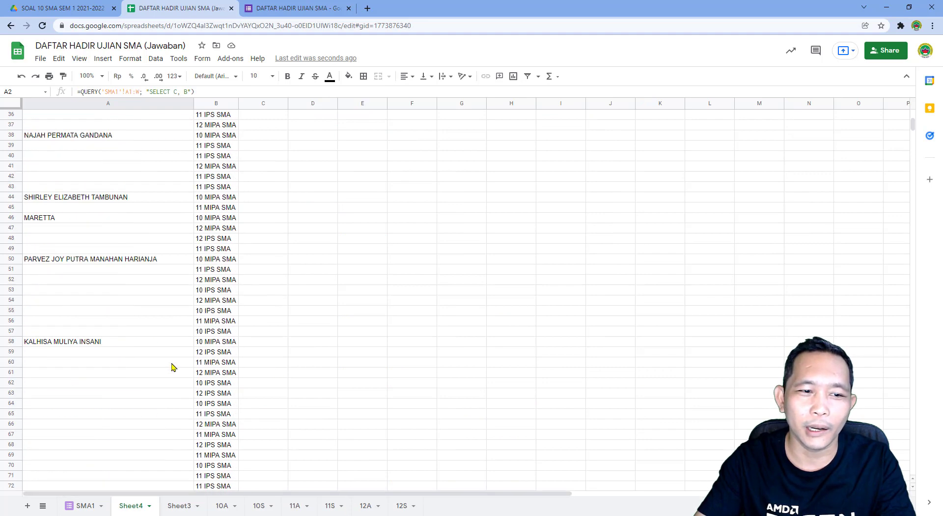
{"action": "scroll", "coordinate": [173, 366], "scroll_direction": "up", "scroll_amount": 7}
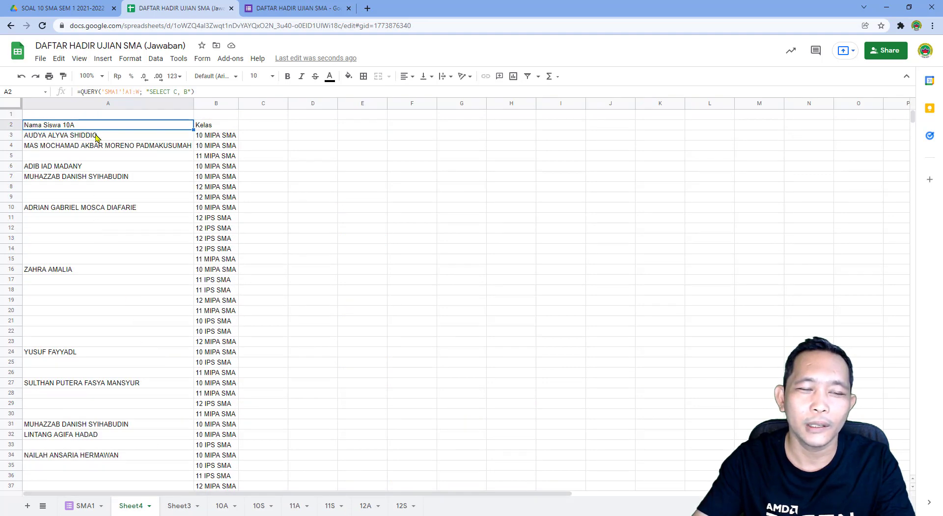
{"action": "scroll", "coordinate": [120, 295], "scroll_direction": "down", "scroll_amount": 15}
{"action": "scroll", "coordinate": [142, 301], "scroll_direction": "down", "scroll_amount": 18}
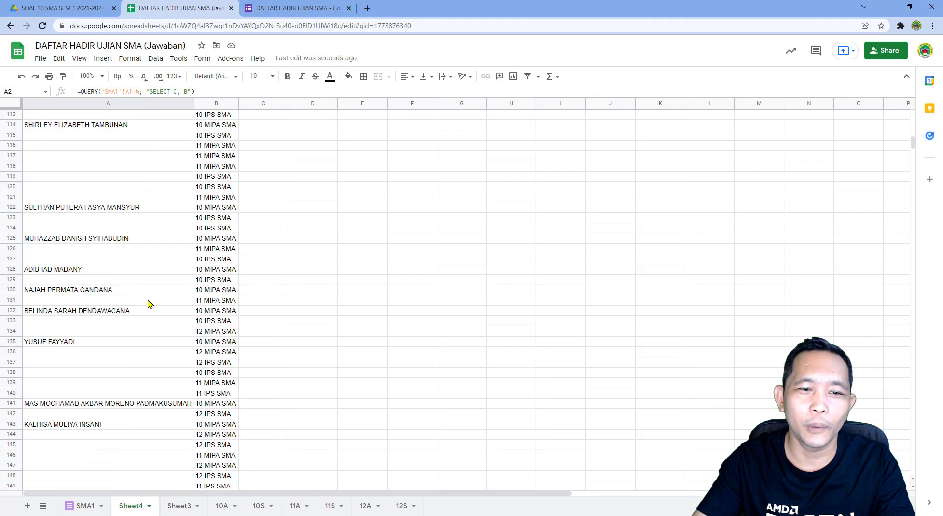
{"action": "scroll", "coordinate": [153, 305], "scroll_direction": "up", "scroll_amount": 18}
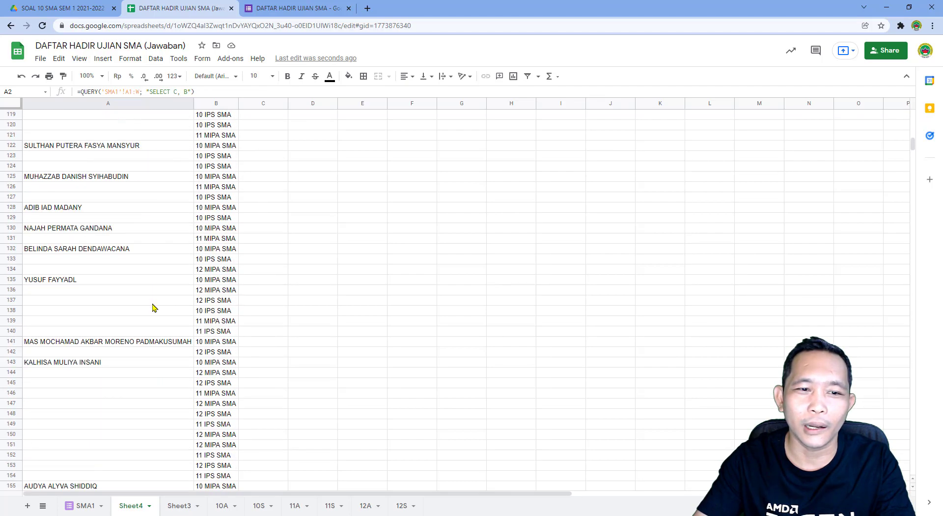
{"action": "scroll", "coordinate": [152, 308], "scroll_direction": "up", "scroll_amount": 14}
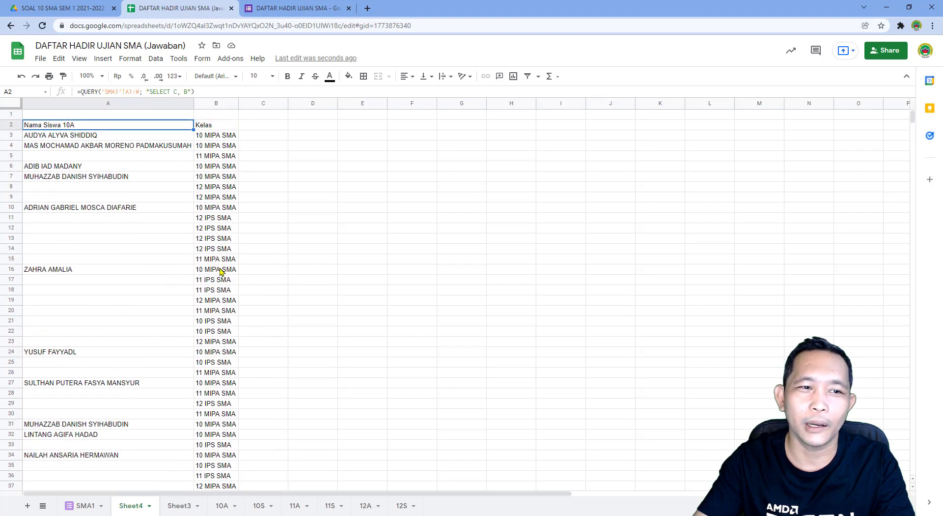
{"action": "left_click", "coordinate": [12, 156]}
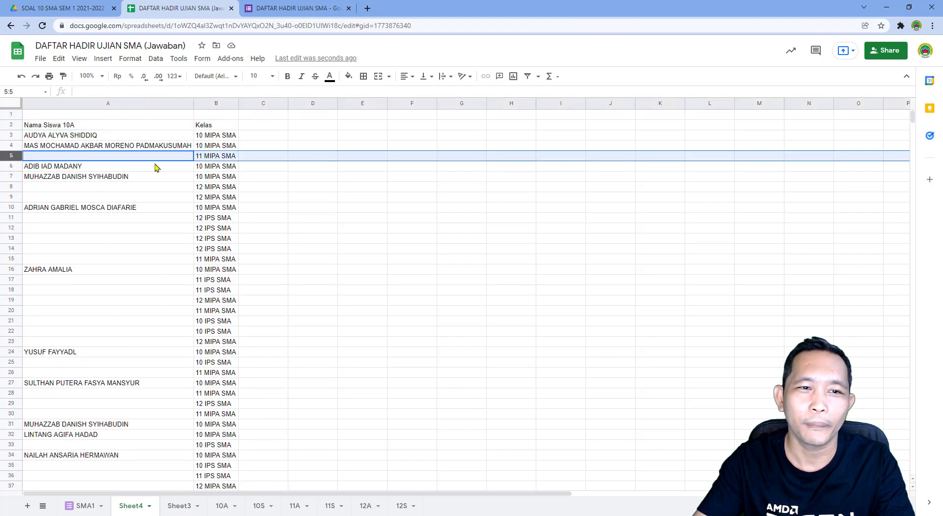
{"action": "left_click", "coordinate": [223, 158]}
{"action": "left_click", "coordinate": [173, 162]}
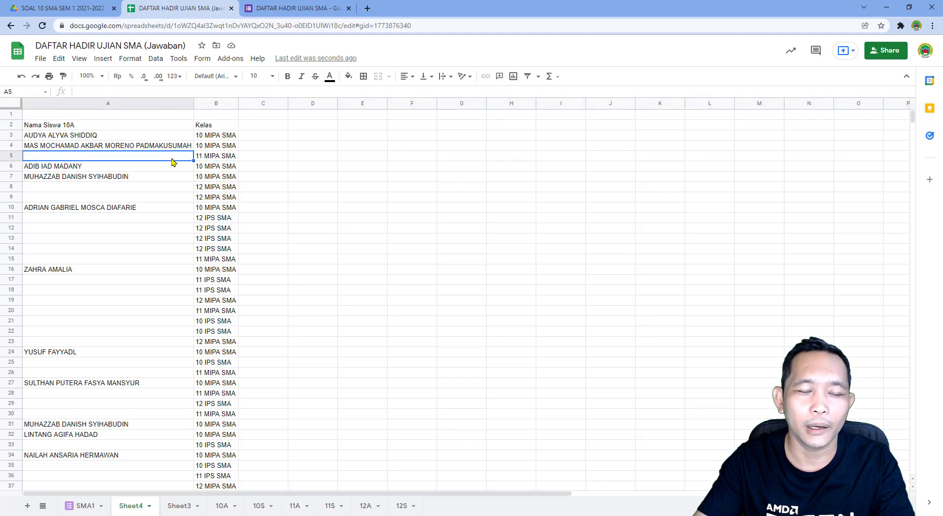
{"action": "left_click", "coordinate": [86, 506]}
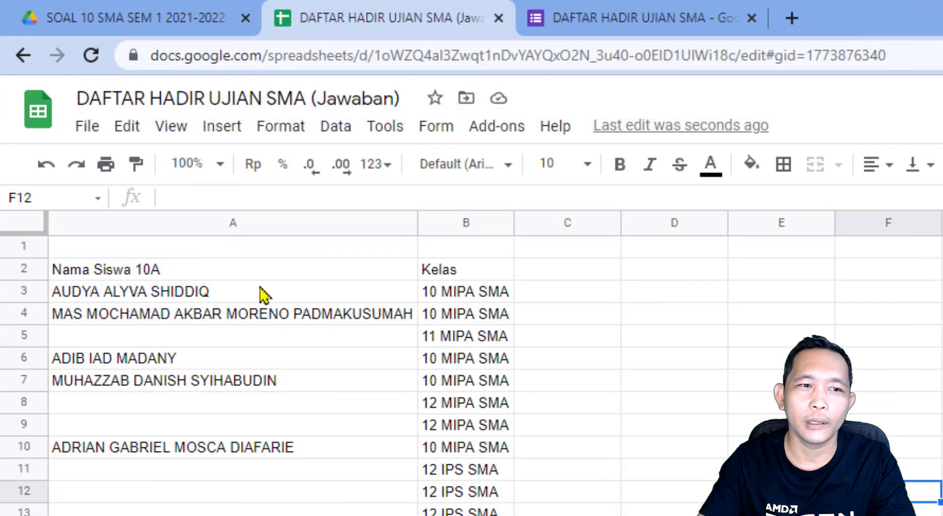
{"action": "left_click", "coordinate": [133, 270]}
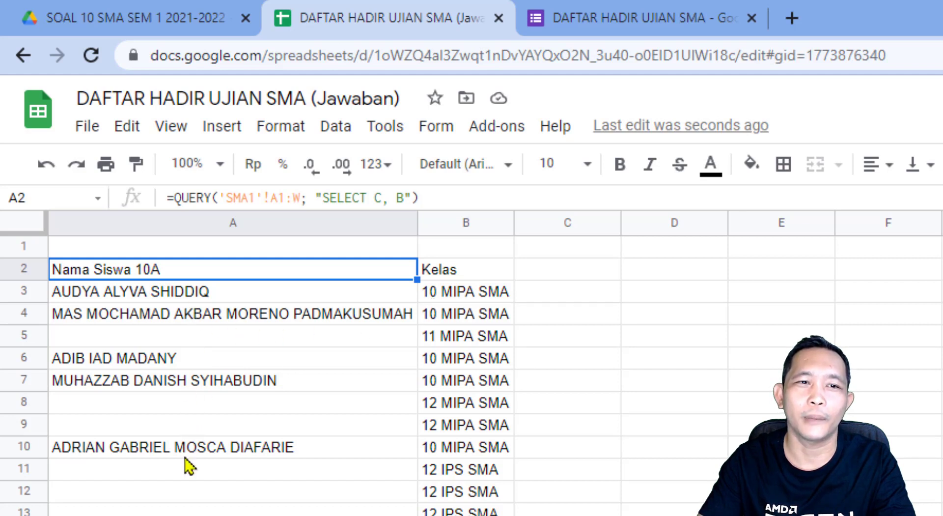
Step: Filter the A2 query to class 10 MIPA SMA: =QUERY('SMA1'!A1:W; "SELECT C, B WHERE B ='10 MIPA SMA'")
{"action": "left_click", "coordinate": [405, 198]}
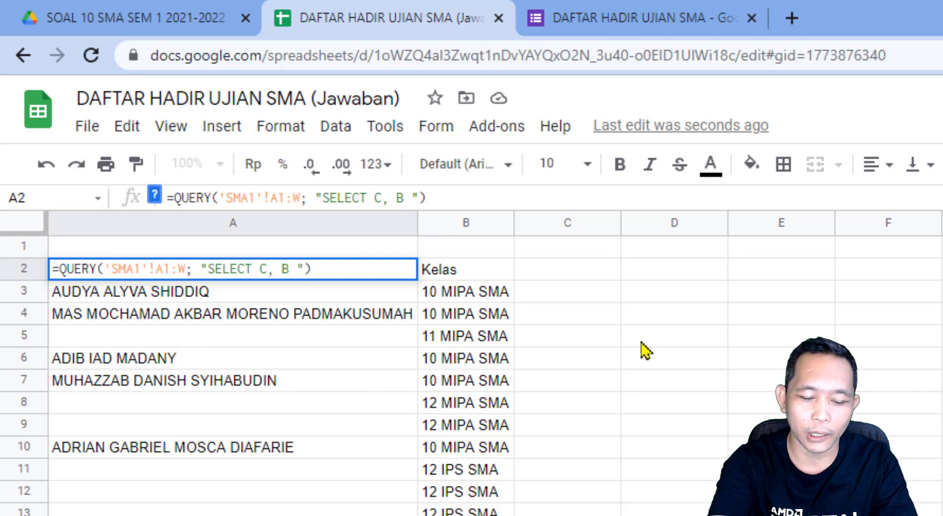
{"action": "type", "text": "WHERE"}
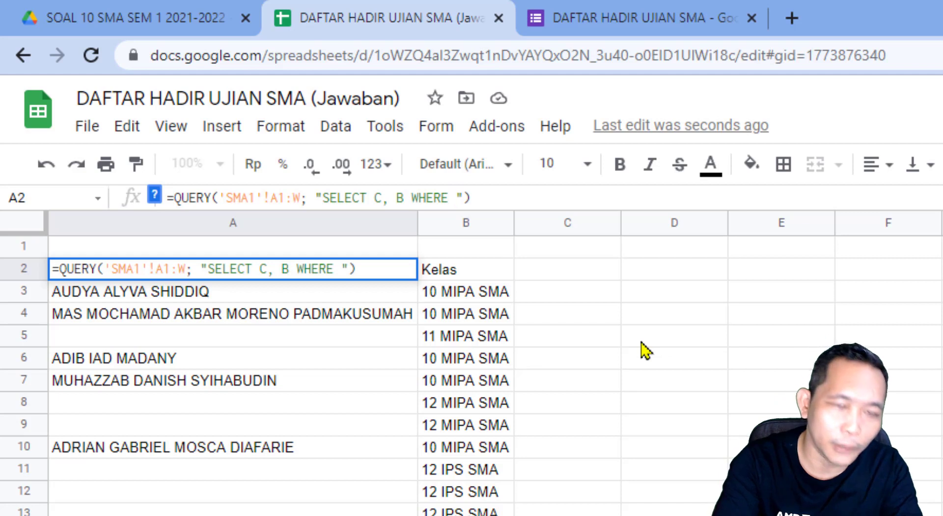
{"action": "type", "text": " ="}
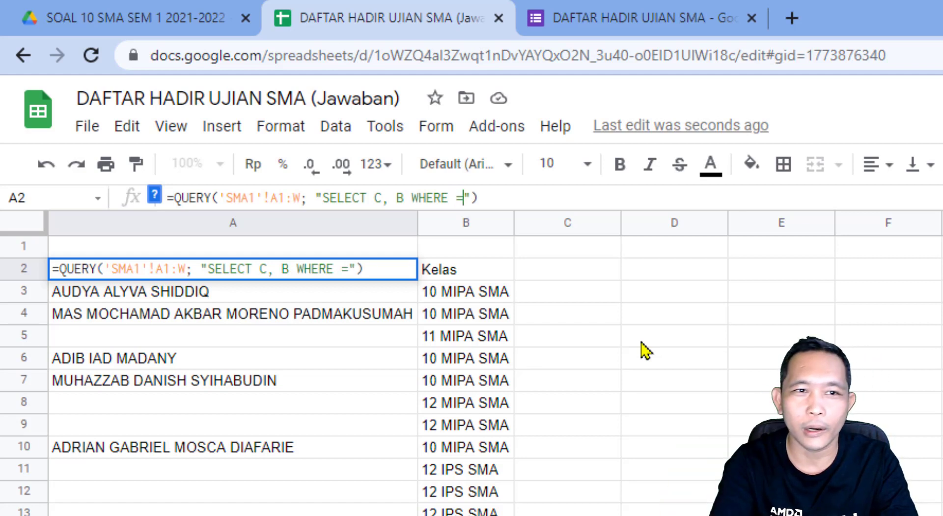
{"action": "key", "text": "BackSpace"}
{"action": "type", "text": "B"}
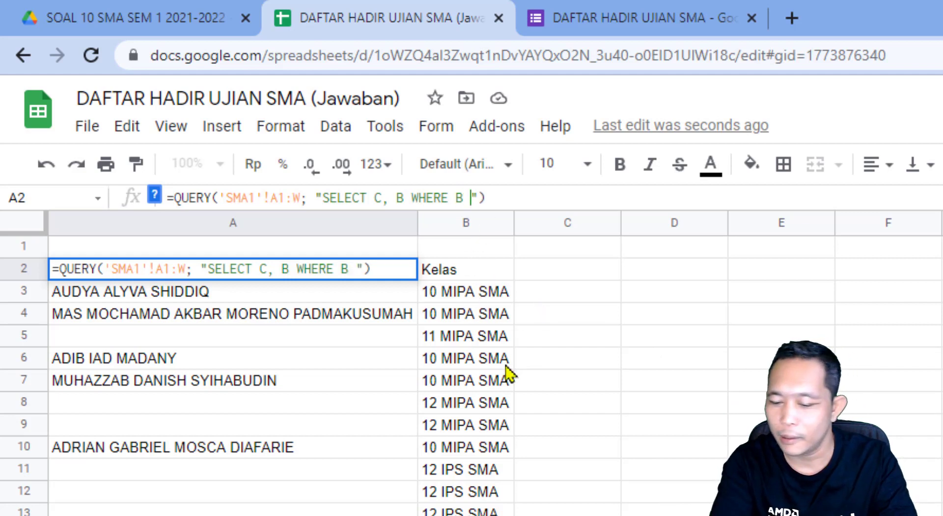
{"action": "type", "text": " ="}
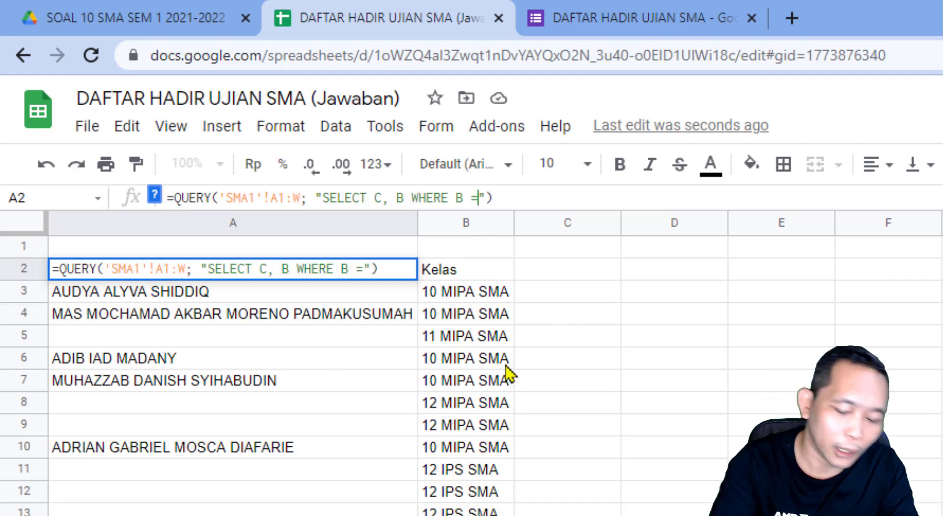
{"action": "type", "text": "'"}
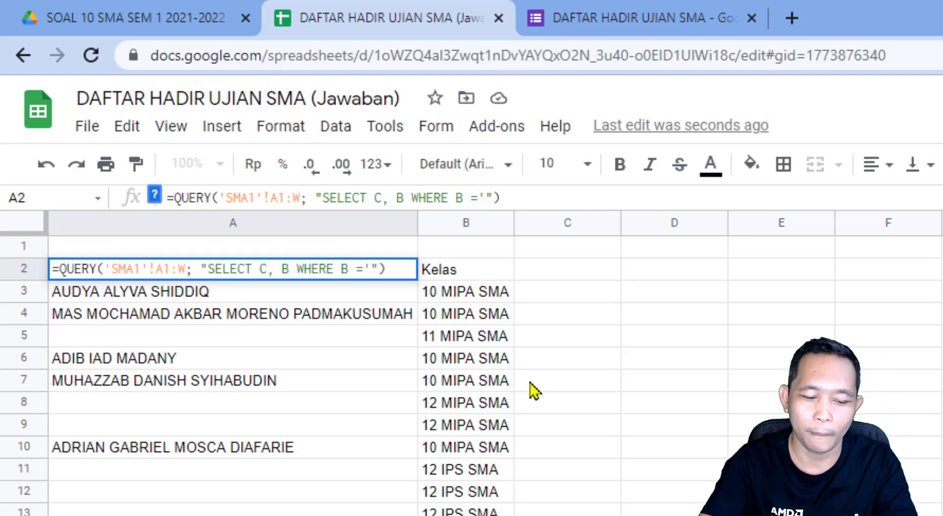
{"action": "type", "text": "10 M"}
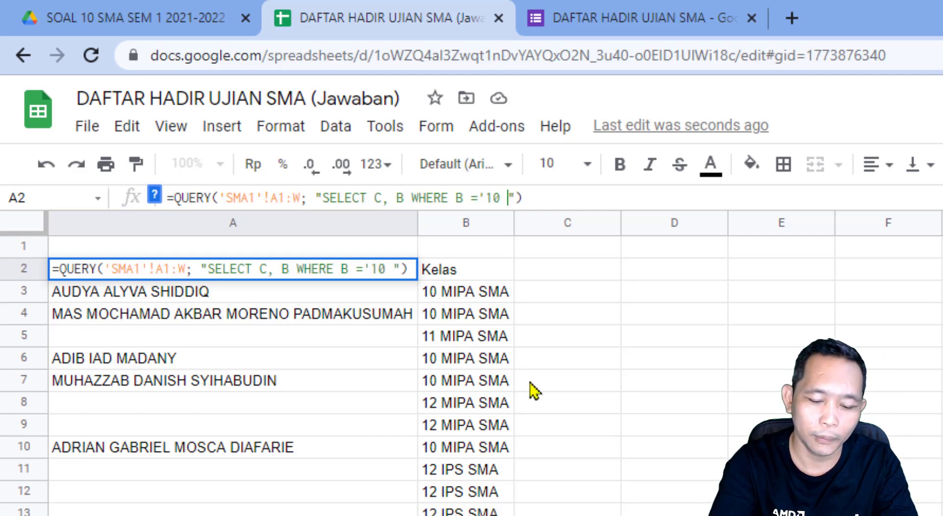
{"action": "type", "text": "IPA SMA"}
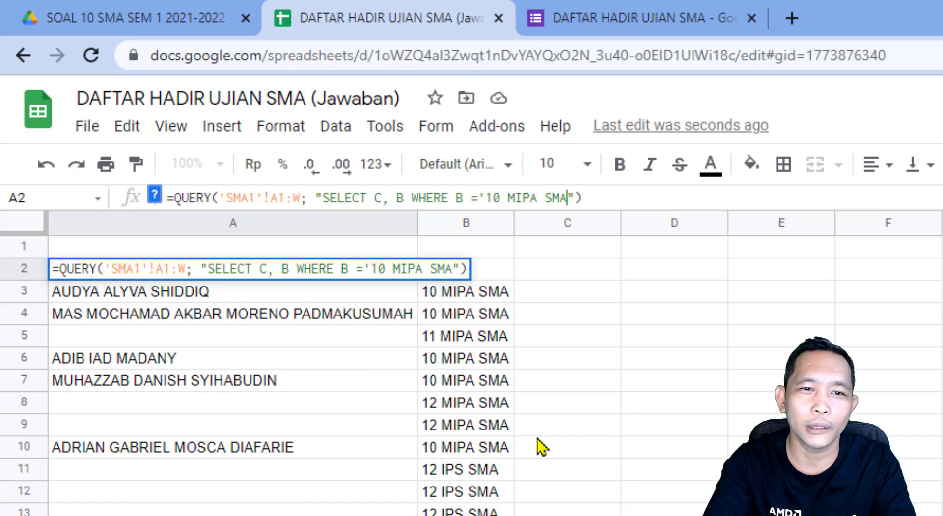
{"action": "type", "text": "'"}
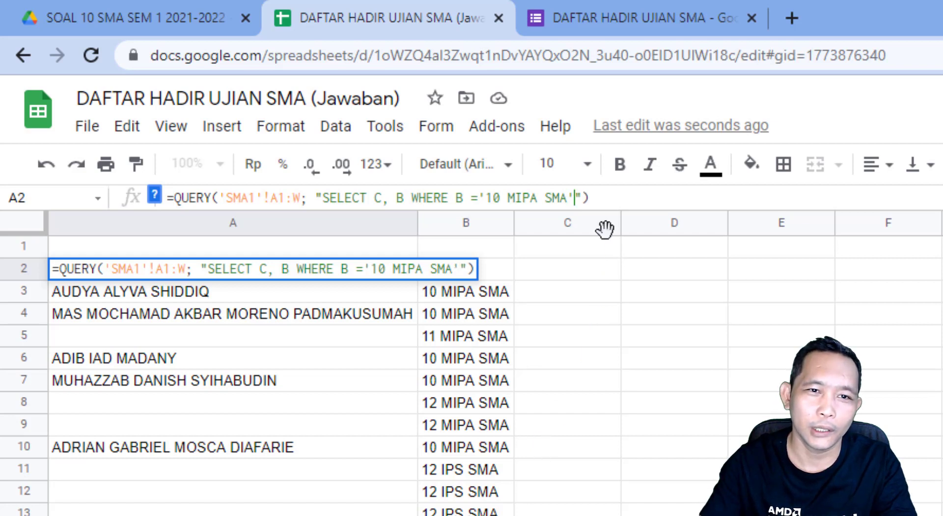
{"action": "left_click", "coordinate": [609, 197]}
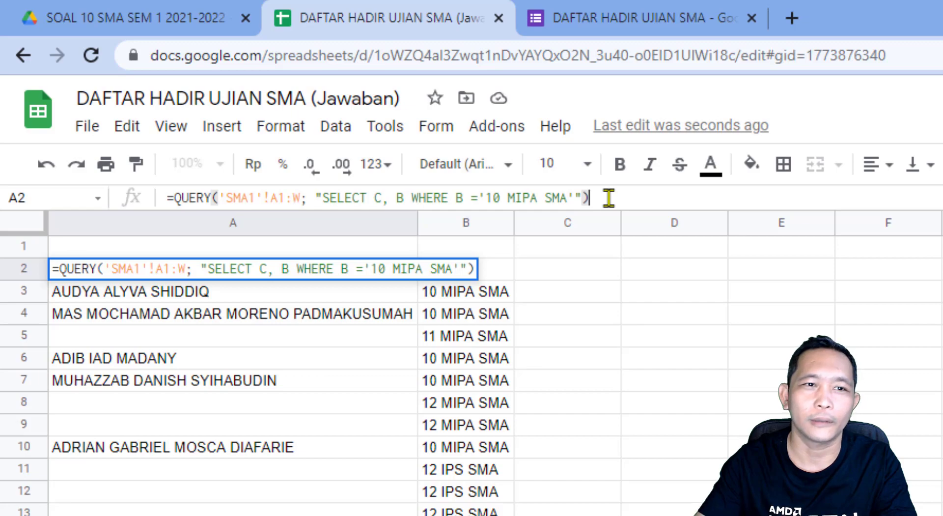
{"action": "key", "text": "Return"}
{"action": "left_click", "coordinate": [465, 284]}
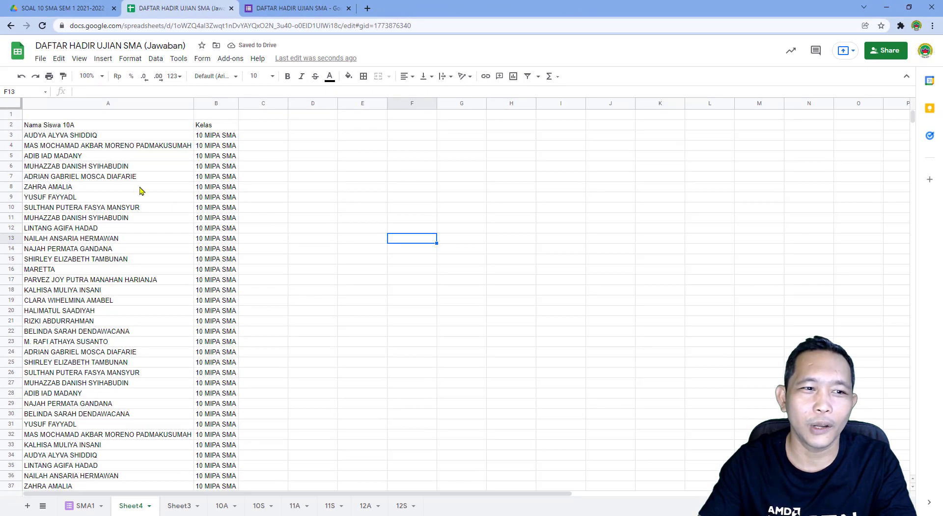
Step: Check the Kelas values beside the student names throughout the filtered list in Sheet4
{"action": "scroll", "coordinate": [140, 190], "scroll_direction": "down", "scroll_amount": 10}
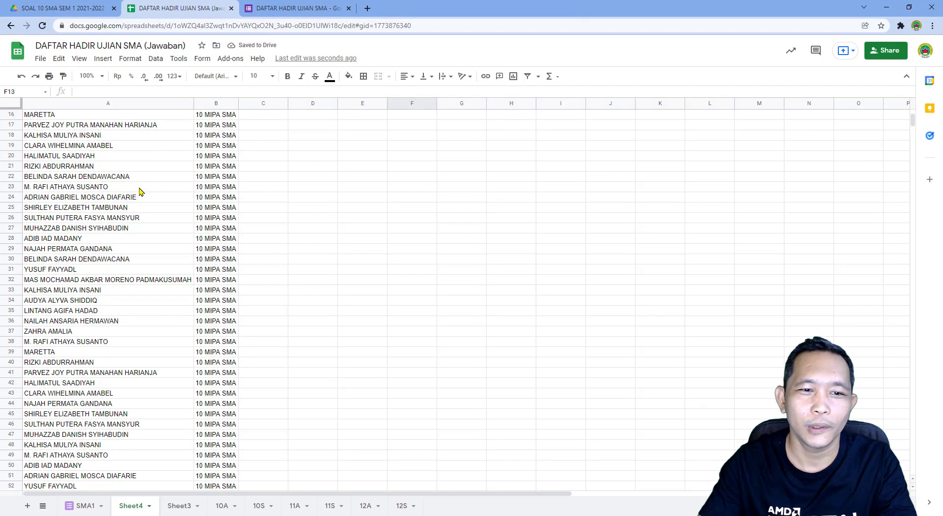
{"action": "scroll", "coordinate": [141, 192], "scroll_direction": "up", "scroll_amount": 7}
{"action": "scroll", "coordinate": [139, 192], "scroll_direction": "up", "scroll_amount": 4}
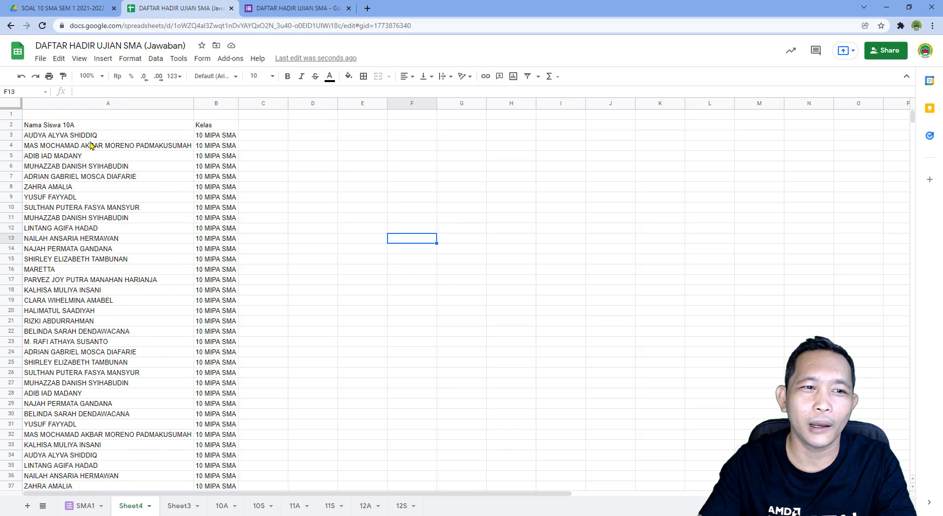
{"action": "left_click", "coordinate": [209, 139]}
{"action": "scroll", "coordinate": [168, 265], "scroll_direction": "down", "scroll_amount": 20}
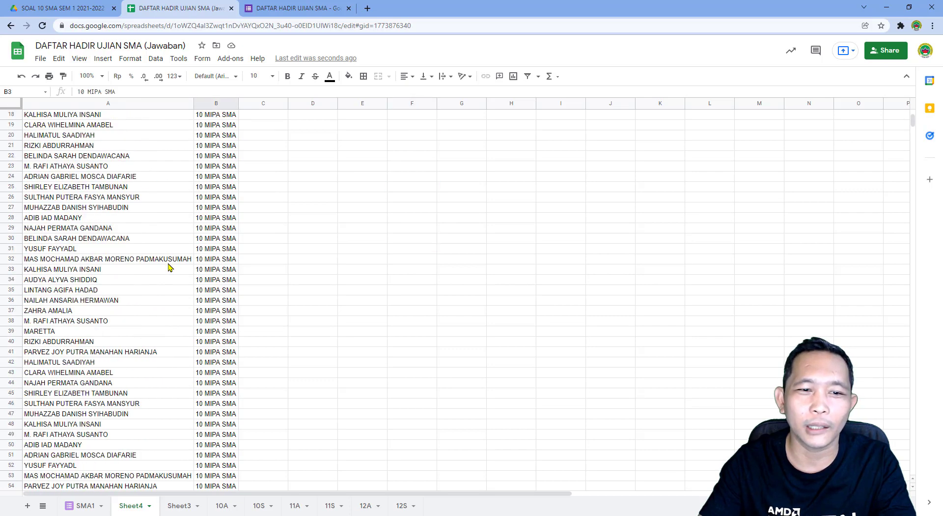
{"action": "scroll", "coordinate": [169, 266], "scroll_direction": "down", "scroll_amount": 6}
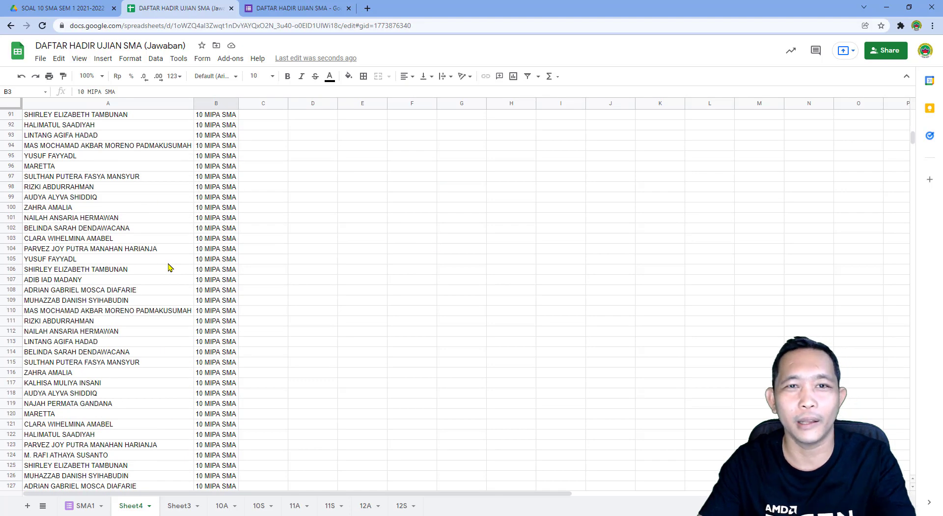
{"action": "scroll", "coordinate": [168, 267], "scroll_direction": "up", "scroll_amount": 20}
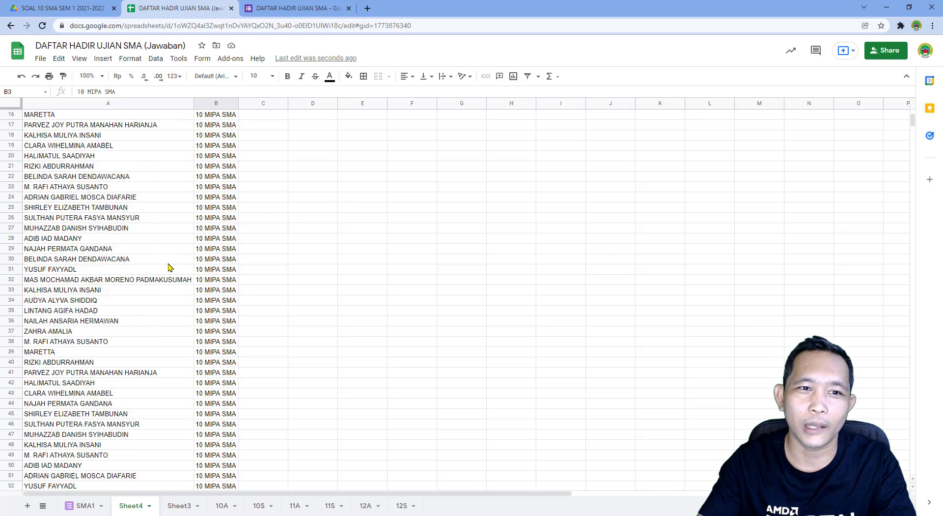
{"action": "scroll", "coordinate": [168, 267], "scroll_direction": "up", "scroll_amount": 5}
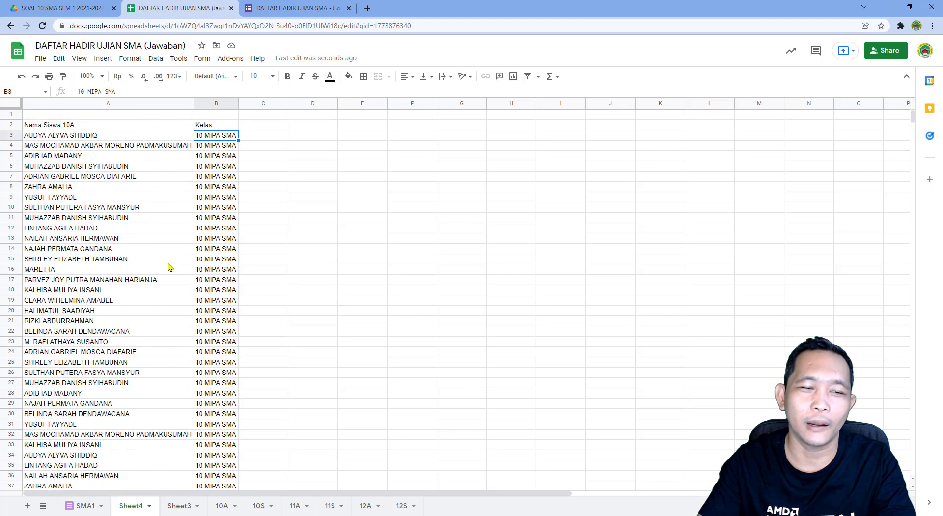
Step: Examine the order of the student names in column A from the first to the last filled row
{"action": "left_click", "coordinate": [125, 190]}
{"action": "left_click_drag", "start_coordinate": [63, 136], "coordinate": [114, 310]}
{"action": "left_click", "coordinate": [122, 260]}
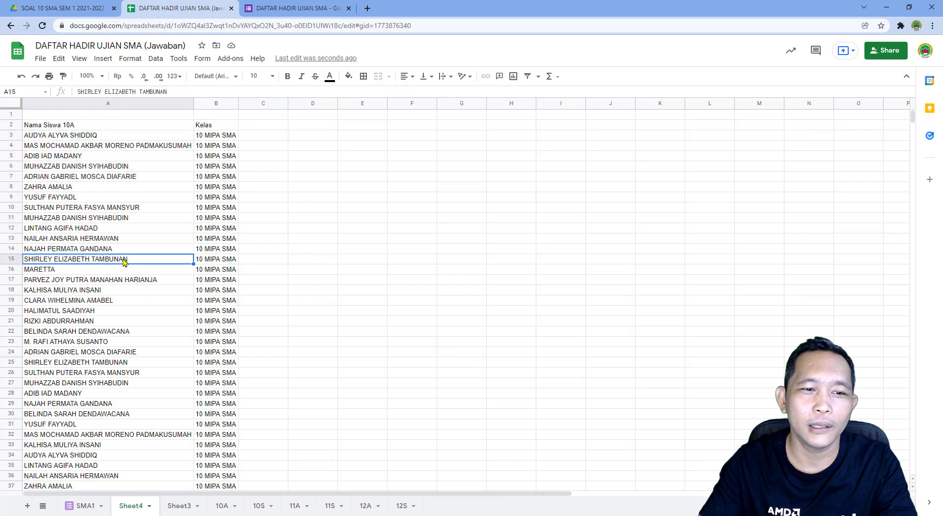
{"action": "scroll", "coordinate": [124, 263], "scroll_direction": "down", "scroll_amount": 20}
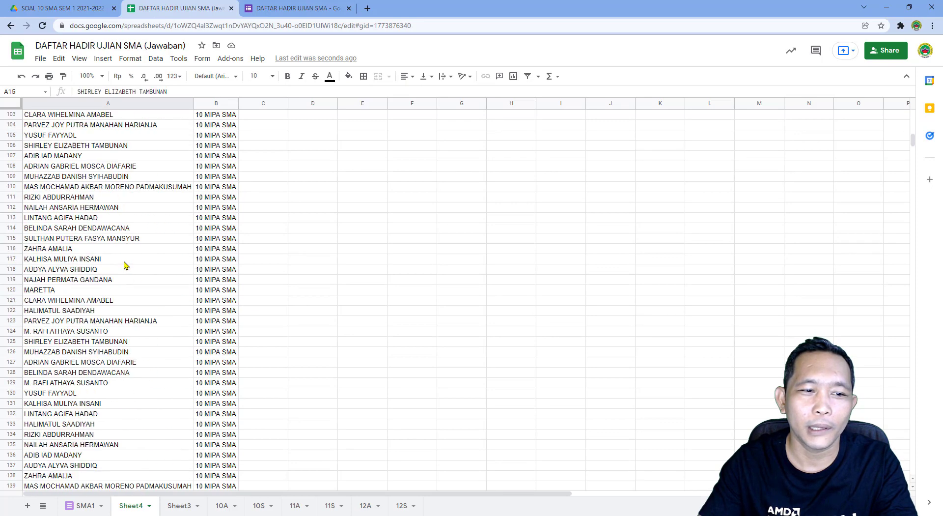
{"action": "scroll", "coordinate": [124, 265], "scroll_direction": "down", "scroll_amount": 20}
{"action": "scroll", "coordinate": [124, 265], "scroll_direction": "up", "scroll_amount": 6}
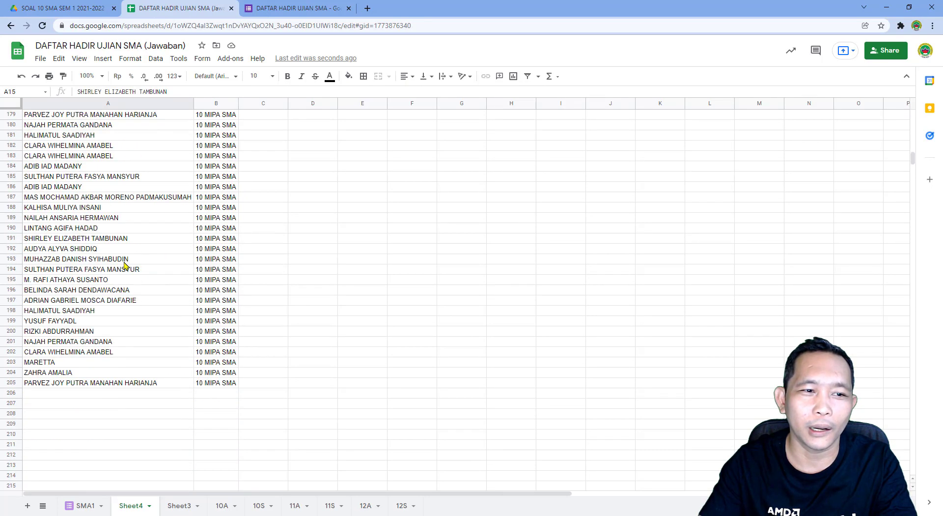
{"action": "scroll", "coordinate": [124, 265], "scroll_direction": "up", "scroll_amount": 20}
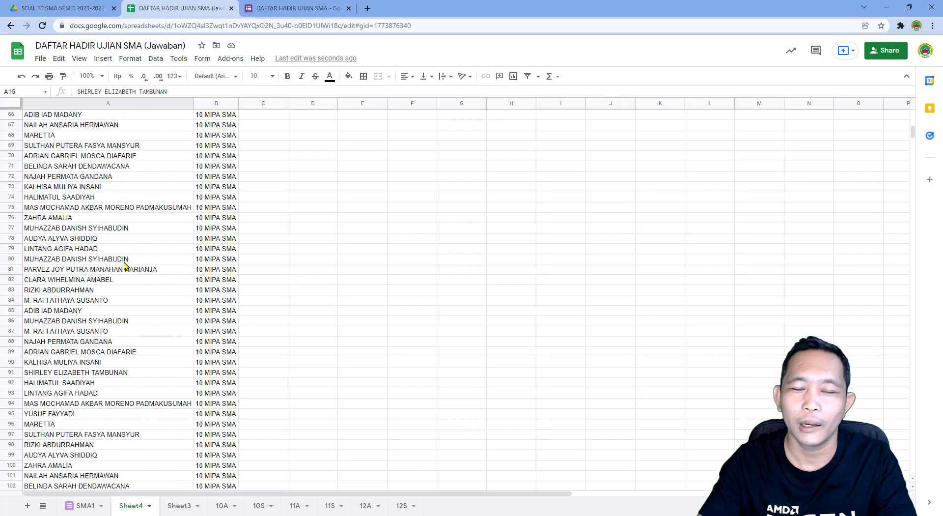
{"action": "scroll", "coordinate": [125, 266], "scroll_direction": "up", "scroll_amount": 20}
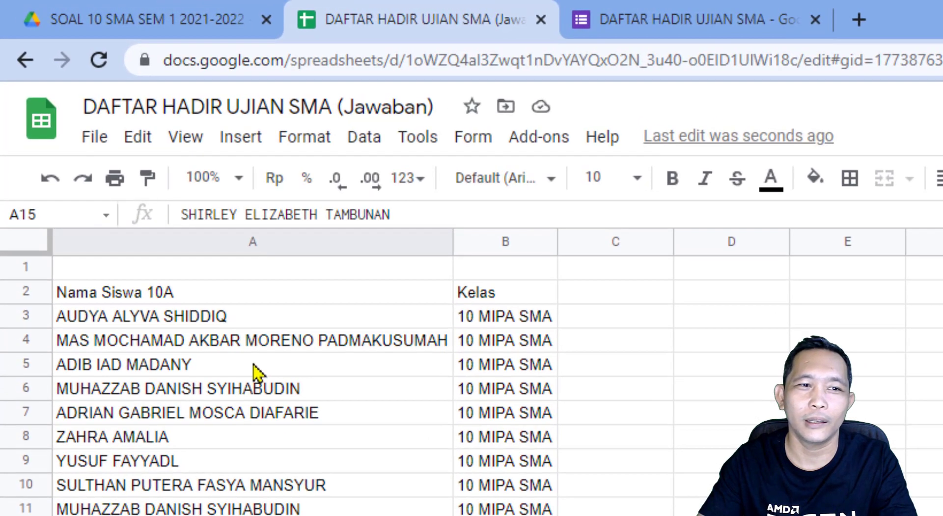
Step: Wrap the A2 query in SORT: =SORT(QUERY('SMA1'!A1:W; "SELECT C, B WHERE B ='10 MIPA SMA'"))
{"action": "left_click", "coordinate": [265, 296]}
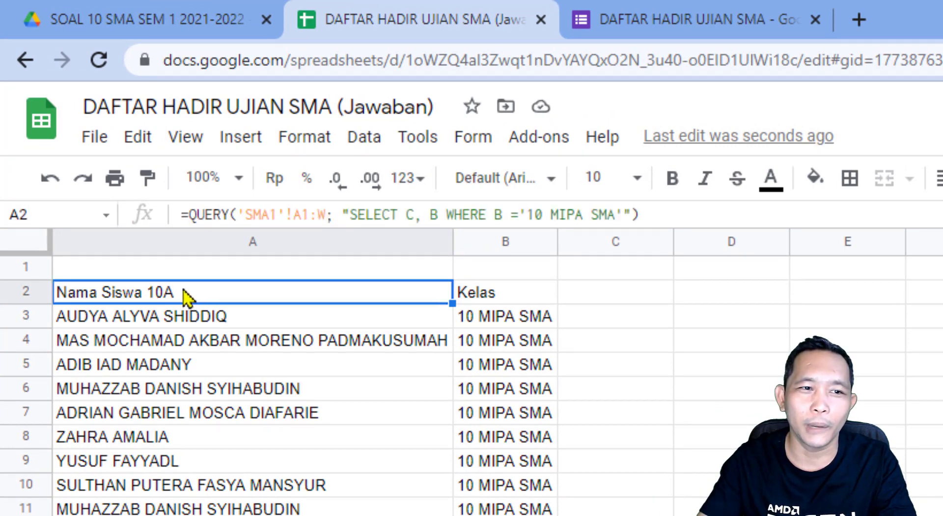
{"action": "left_click", "coordinate": [157, 327]}
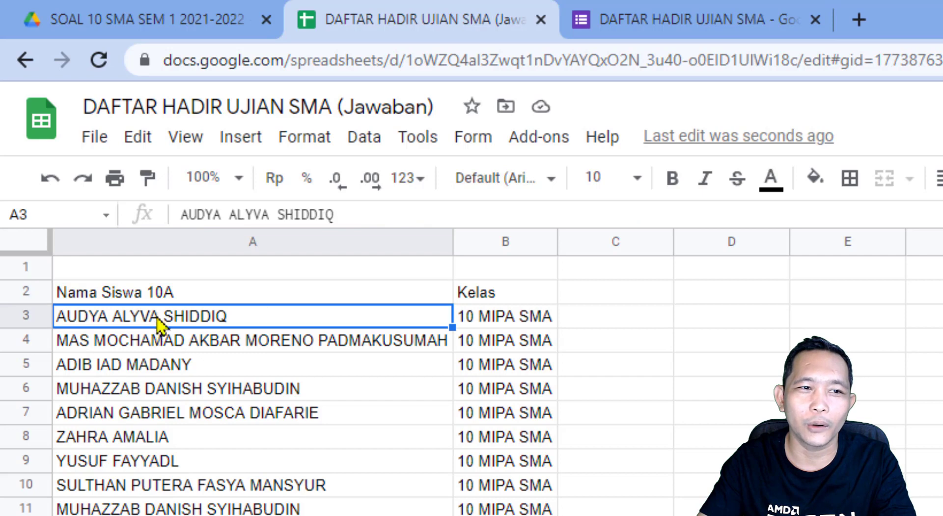
{"action": "left_click", "coordinate": [153, 302]}
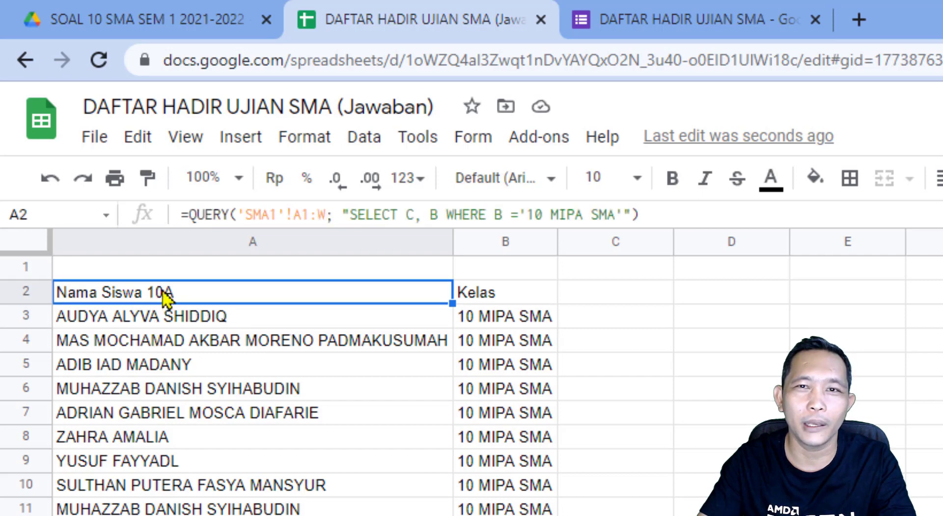
{"action": "left_click", "coordinate": [190, 214]}
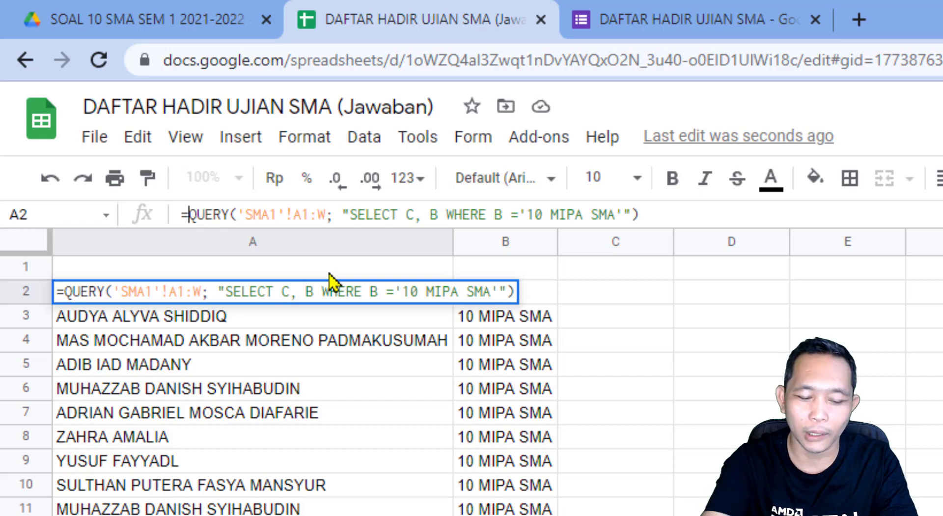
{"action": "type", "text": "SORT"}
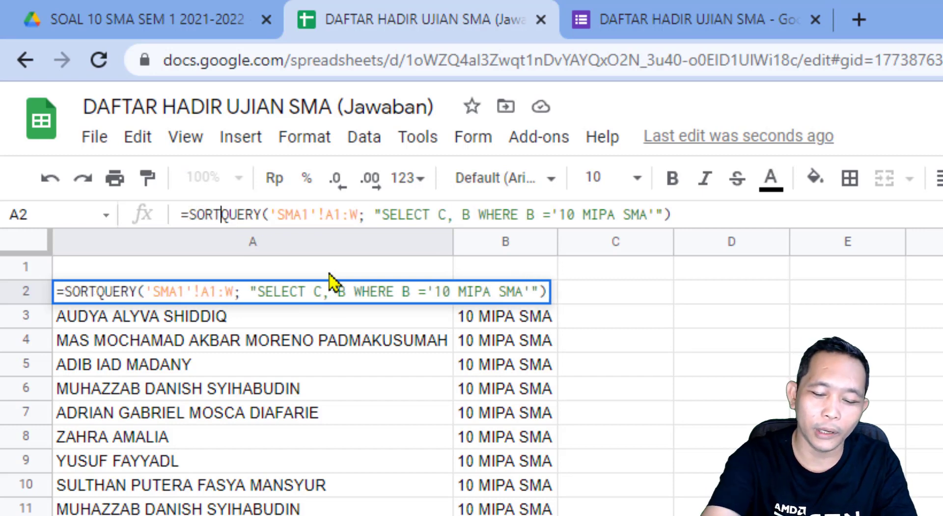
{"action": "type", "text": "("}
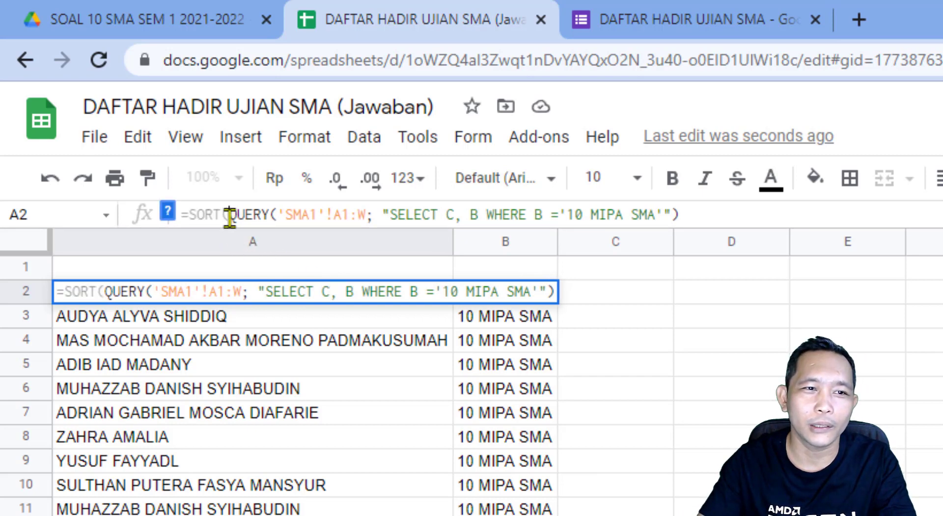
{"action": "left_click", "coordinate": [691, 216]}
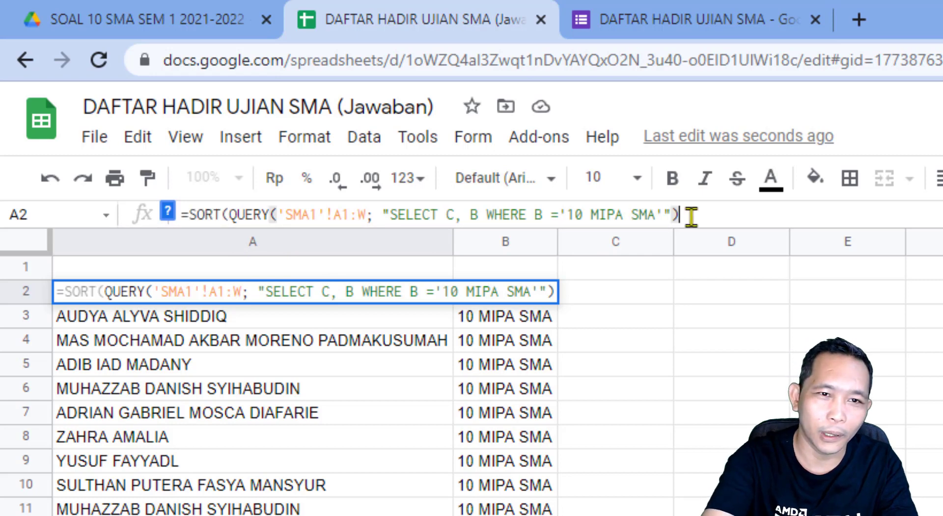
{"action": "type", "text": ")"}
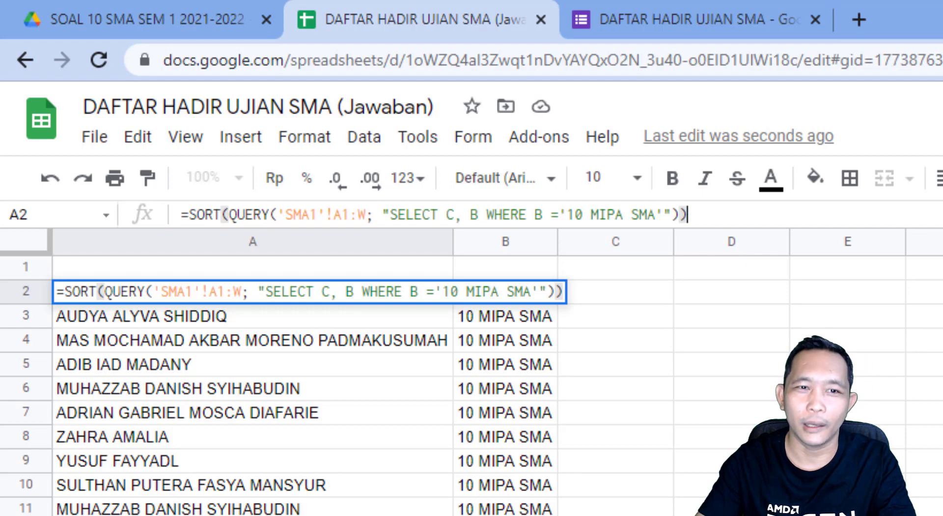
{"action": "key", "text": "Return"}
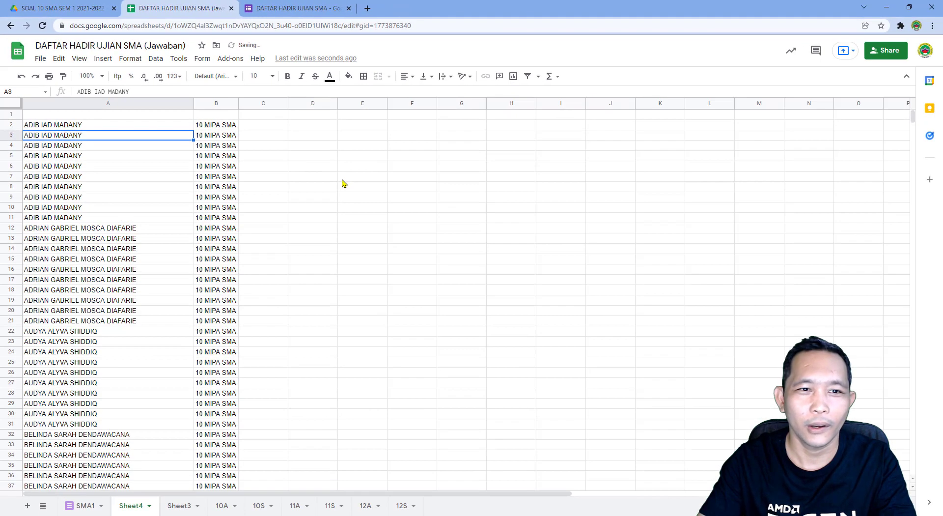
{"action": "left_click", "coordinate": [805, 413]}
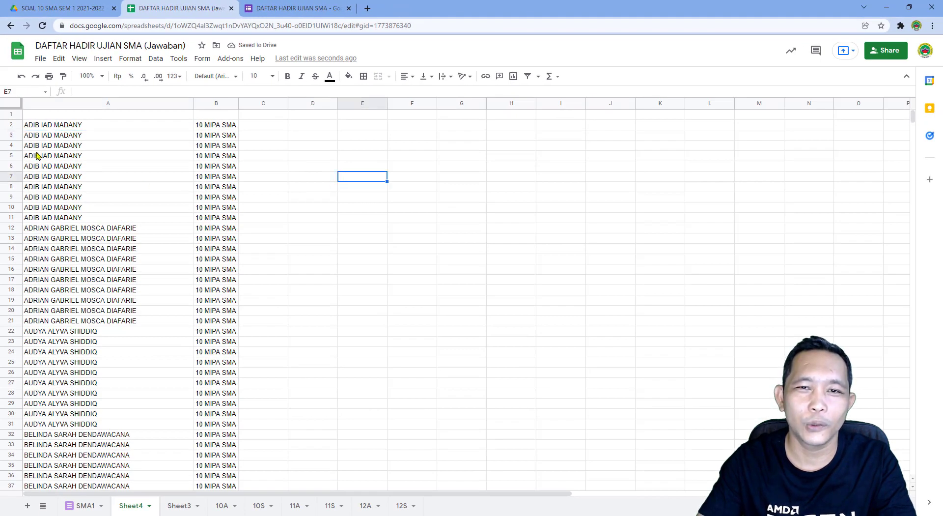
Step: Examine the first sorted student names in column A for repeated entries
{"action": "left_click", "coordinate": [56, 126]}
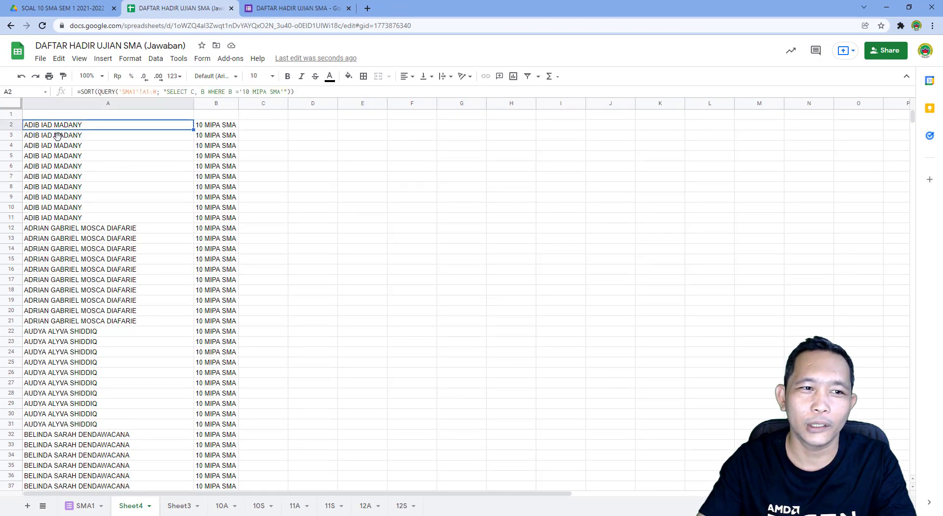
{"action": "left_click", "coordinate": [73, 156]}
{"action": "left_click", "coordinate": [74, 196]}
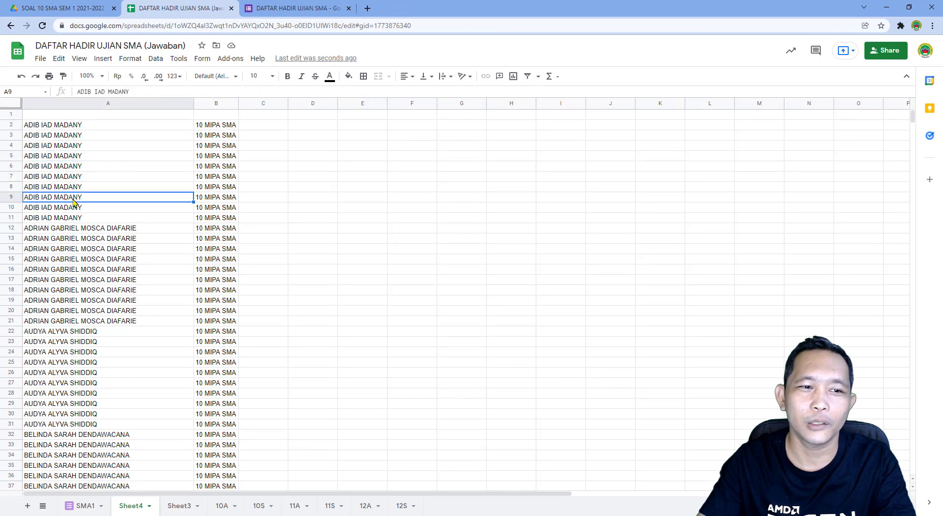
{"action": "left_click", "coordinate": [32, 125]}
{"action": "left_click", "coordinate": [35, 146]}
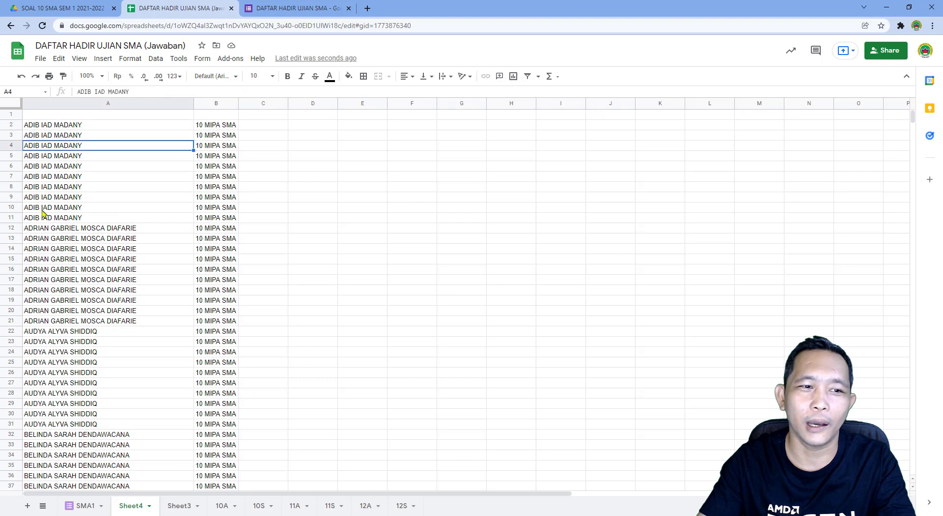
Step: Examine the sorted list in Sheet4 from the first to the last filled row for a stray header row among the student names
{"action": "left_click", "coordinate": [44, 229]}
{"action": "scroll", "coordinate": [46, 292], "scroll_direction": "down", "scroll_amount": 2}
{"action": "scroll", "coordinate": [45, 295], "scroll_direction": "down", "scroll_amount": 20}
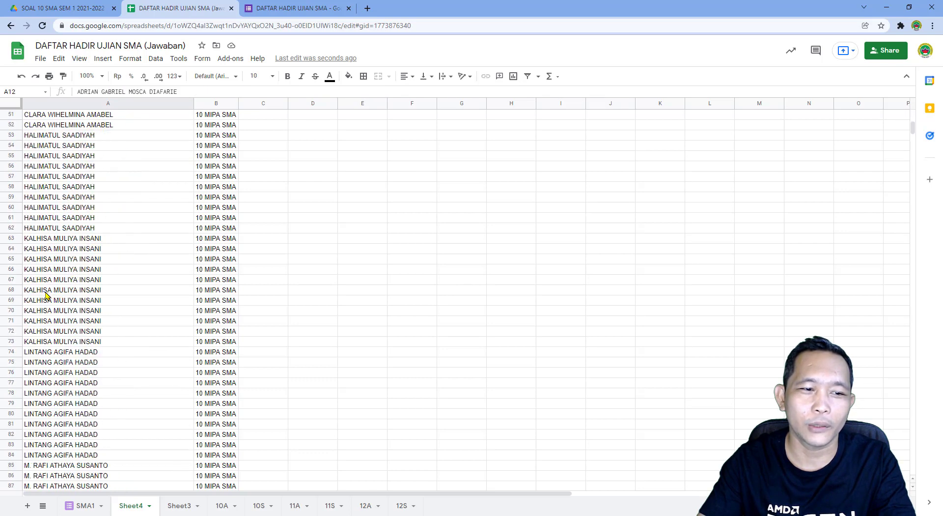
{"action": "scroll", "coordinate": [46, 300], "scroll_direction": "down", "scroll_amount": 20}
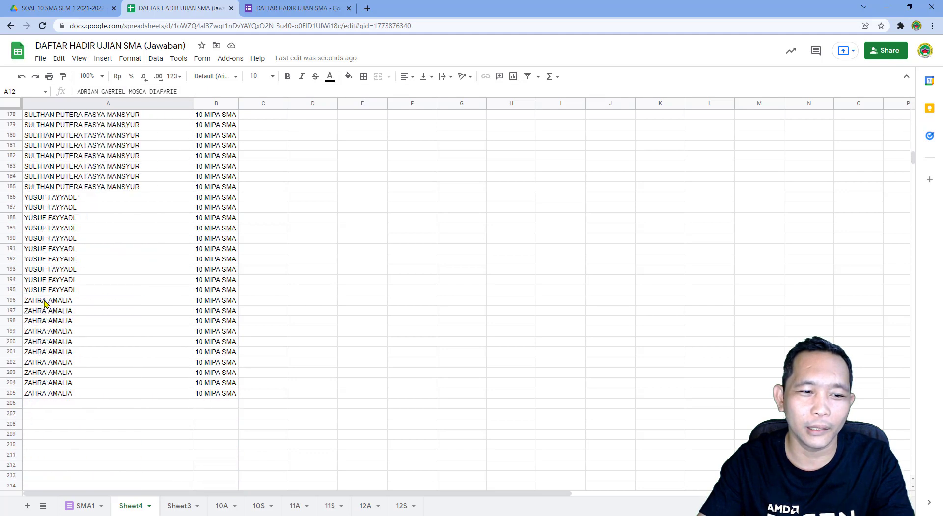
{"action": "scroll", "coordinate": [44, 305], "scroll_direction": "up", "scroll_amount": 5}
{"action": "scroll", "coordinate": [45, 305], "scroll_direction": "up", "scroll_amount": 15}
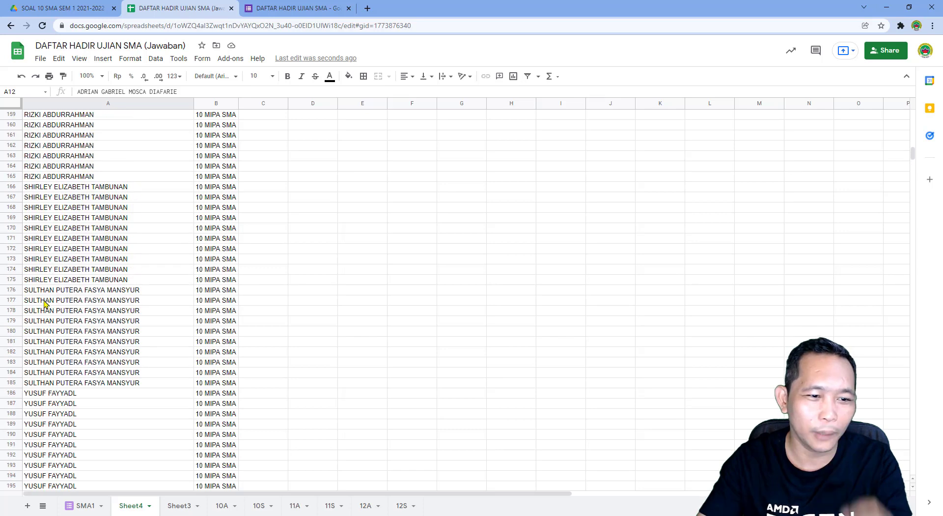
{"action": "scroll", "coordinate": [44, 304], "scroll_direction": "up", "scroll_amount": 4}
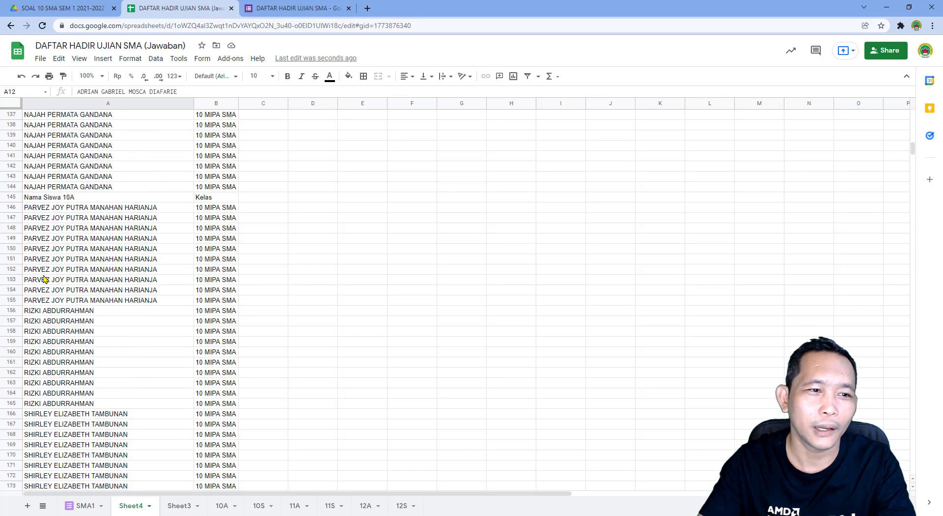
{"action": "left_click", "coordinate": [11, 196]}
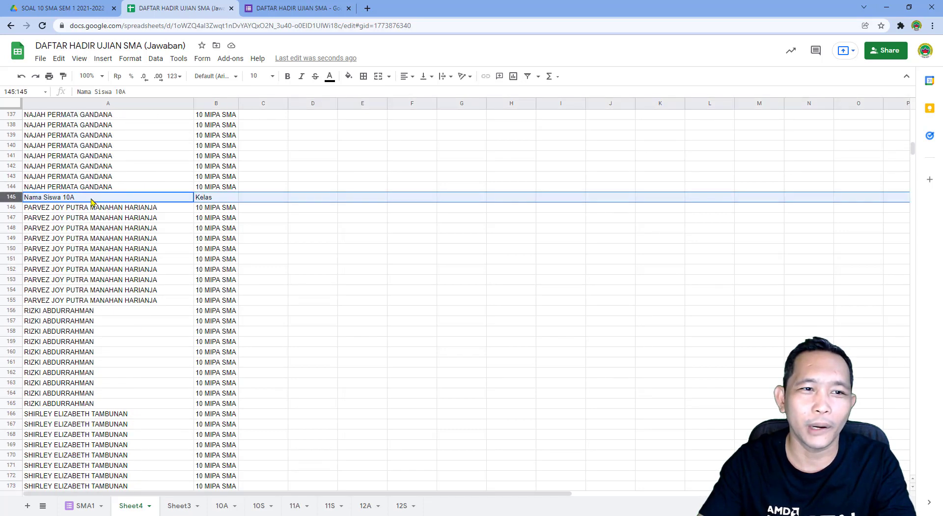
{"action": "scroll", "coordinate": [107, 202], "scroll_direction": "up", "scroll_amount": 20}
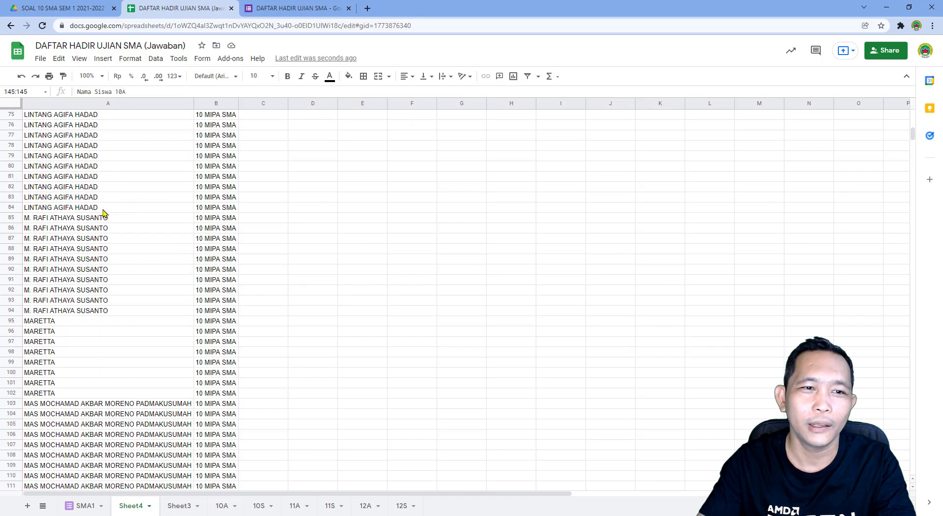
{"action": "scroll", "coordinate": [103, 212], "scroll_direction": "up", "scroll_amount": 12}
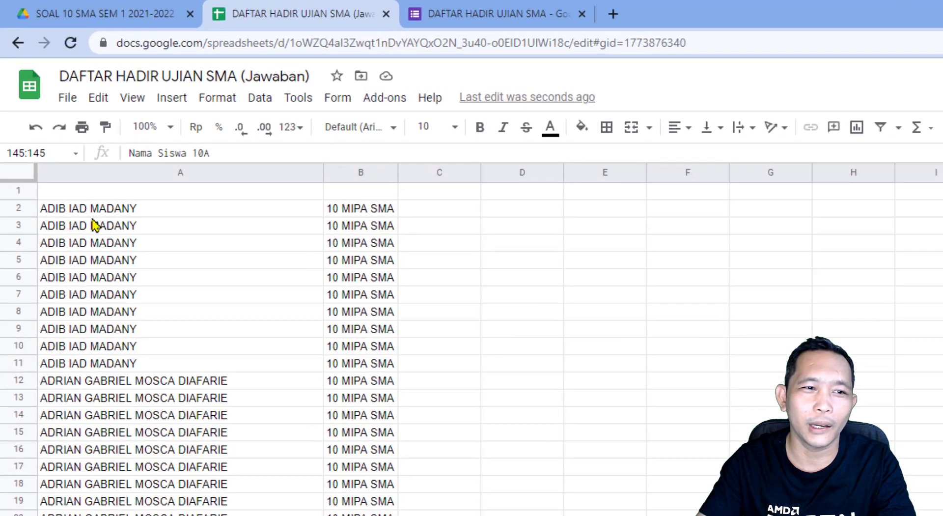
Step: Change the source range in the A2 formula to 'SMA1'!A2:W and check the sorted list for the header row
{"action": "left_click", "coordinate": [52, 127]}
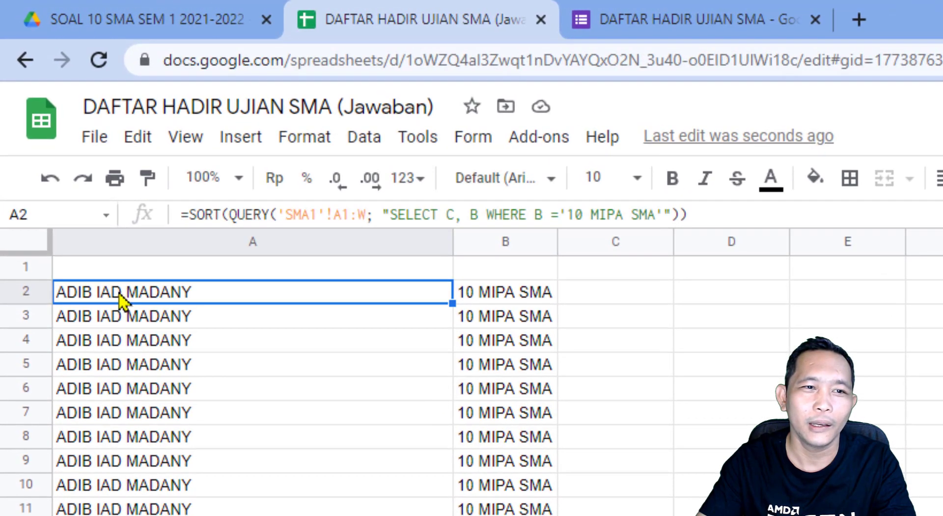
{"action": "left_click", "coordinate": [350, 215]}
{"action": "key", "text": "BackSpace"}
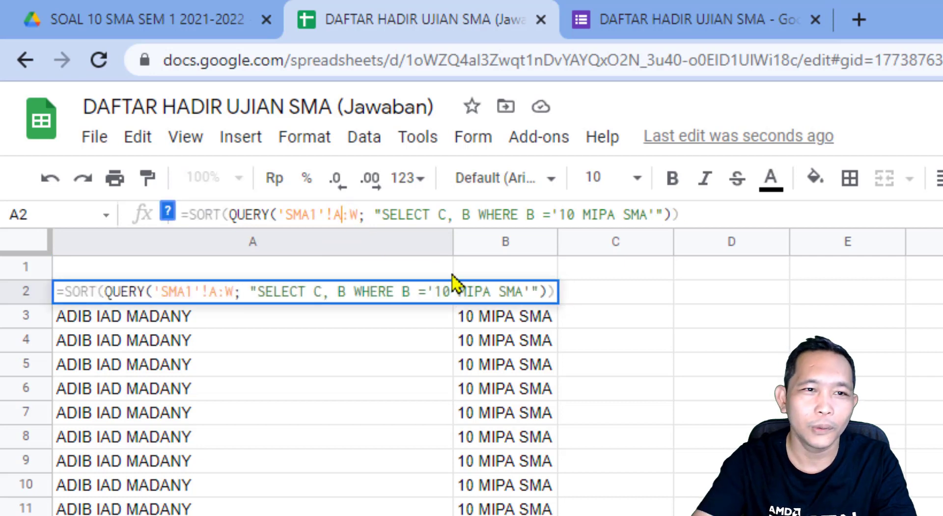
{"action": "type", "text": "2"}
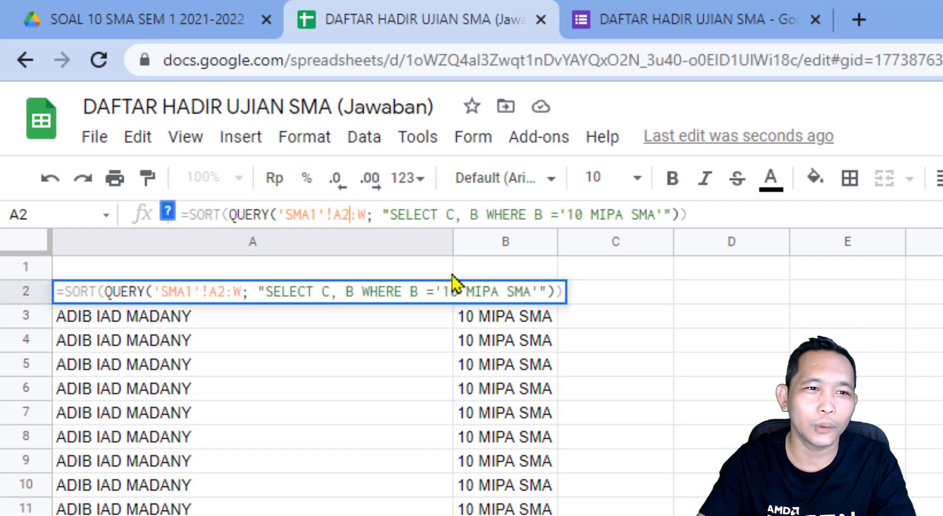
{"action": "key", "text": "Return"}
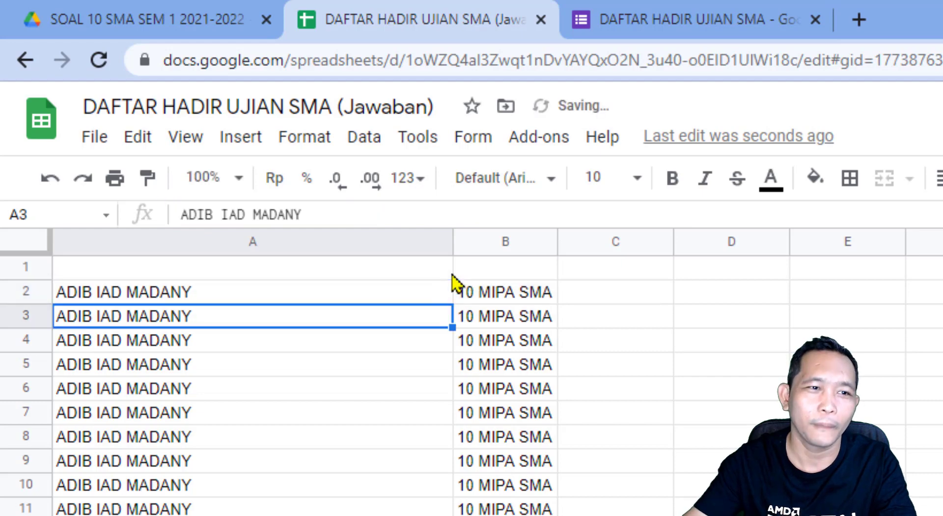
{"action": "scroll", "coordinate": [167, 373], "scroll_direction": "down", "scroll_amount": 12}
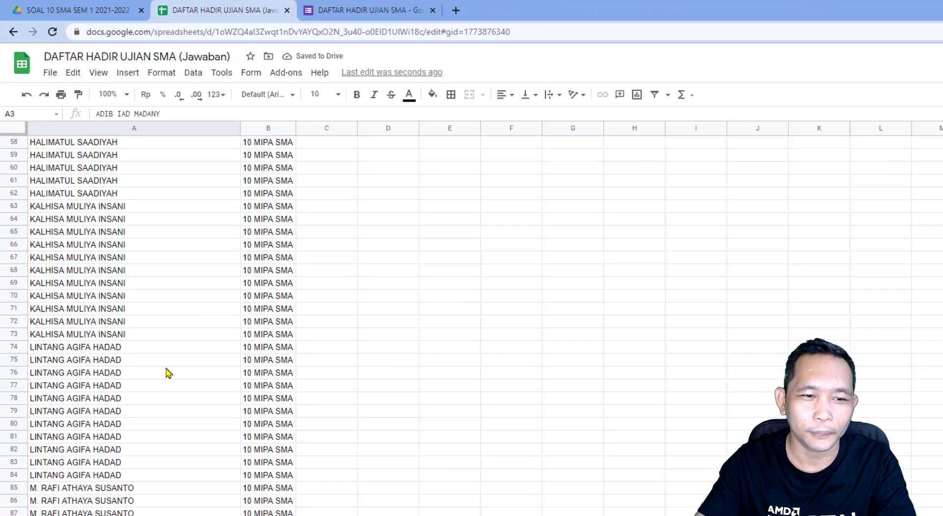
{"action": "scroll", "coordinate": [134, 297], "scroll_direction": "up", "scroll_amount": 5}
{"action": "scroll", "coordinate": [133, 300], "scroll_direction": "up", "scroll_amount": 12}
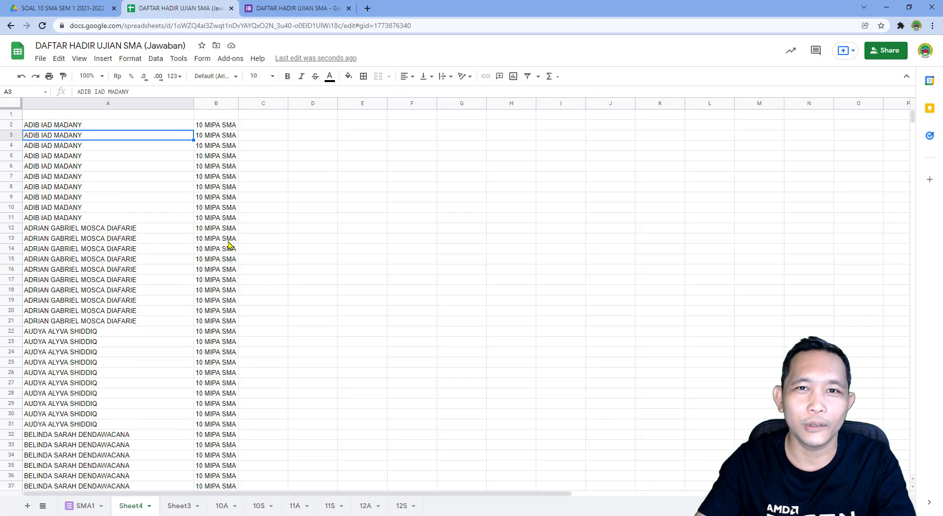
Step: Compare the A2 query's output columns with the SMA1 responses and identify the column letter of Mata Pelajaran
{"action": "left_click", "coordinate": [158, 187]}
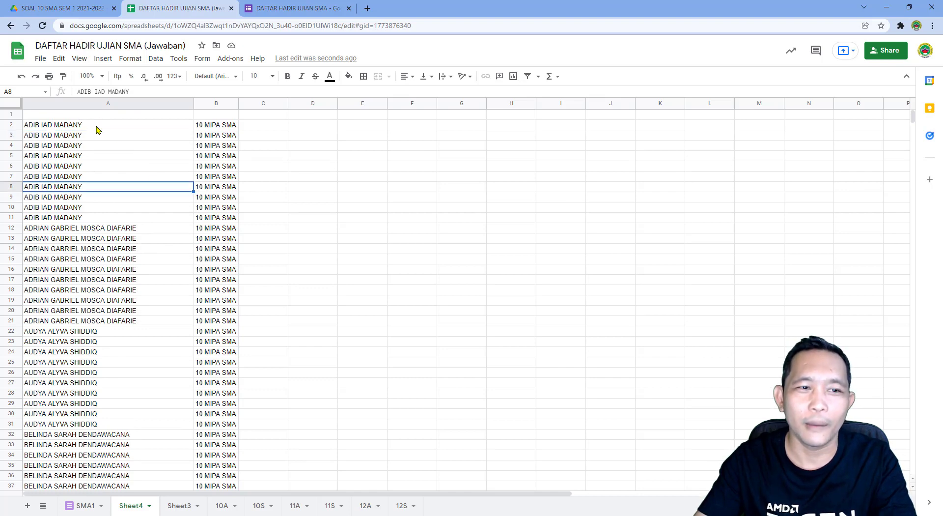
{"action": "left_click", "coordinate": [96, 126]}
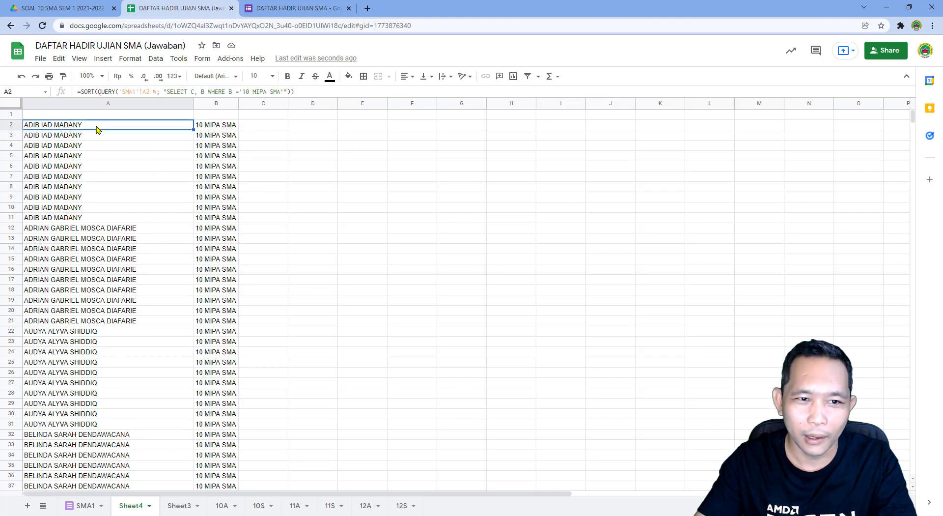
{"action": "left_click", "coordinate": [216, 129]}
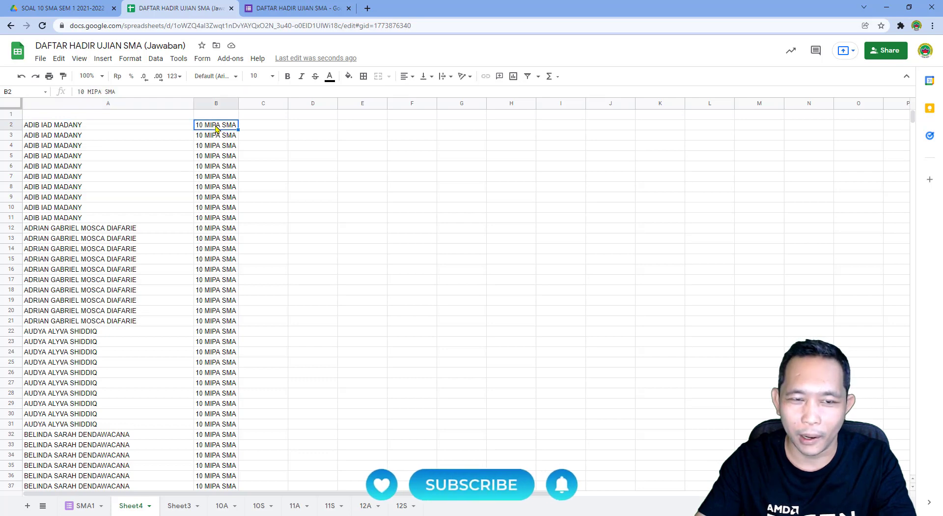
{"action": "left_click", "coordinate": [262, 127]}
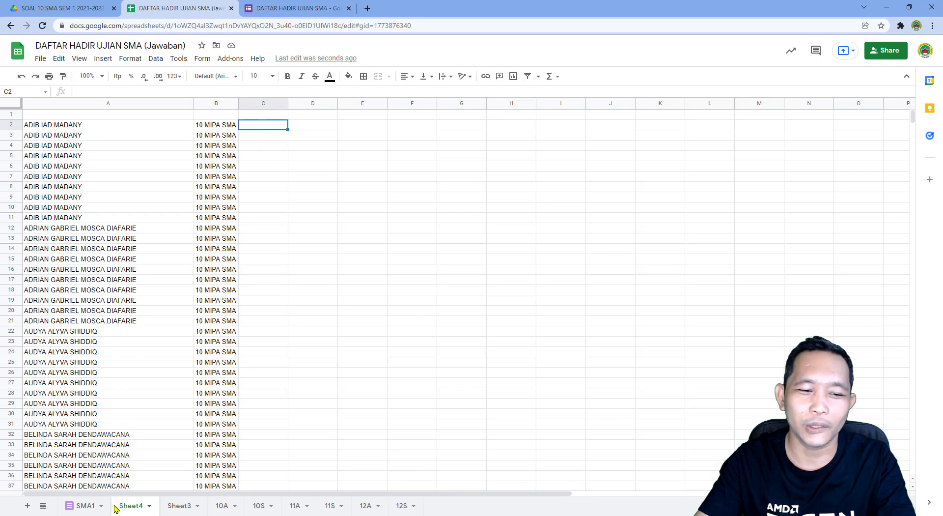
{"action": "left_click", "coordinate": [83, 507]}
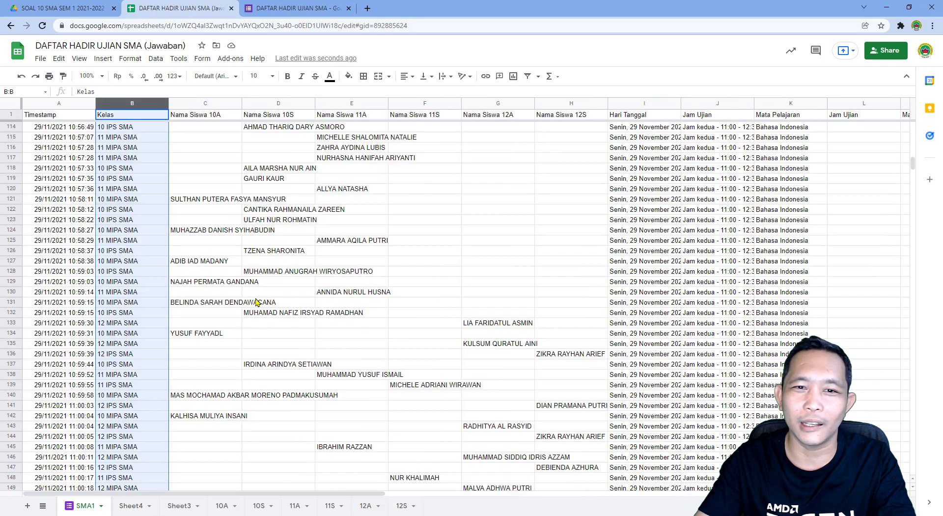
{"action": "left_click", "coordinate": [129, 128]}
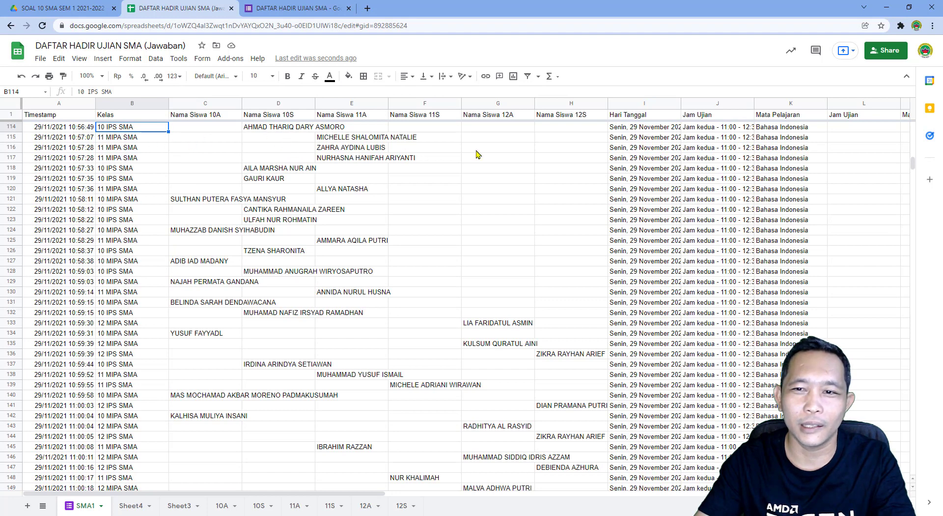
{"action": "left_click", "coordinate": [782, 105]}
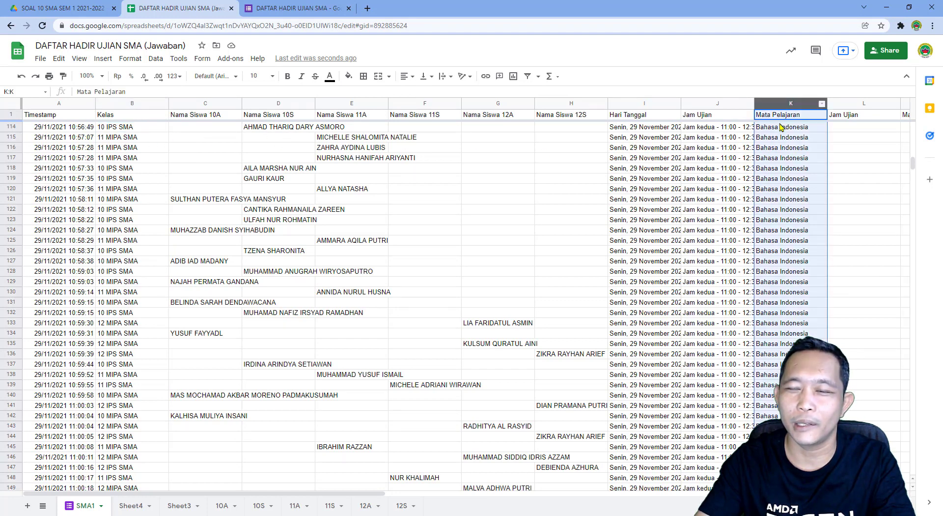
{"action": "left_click", "coordinate": [781, 129]}
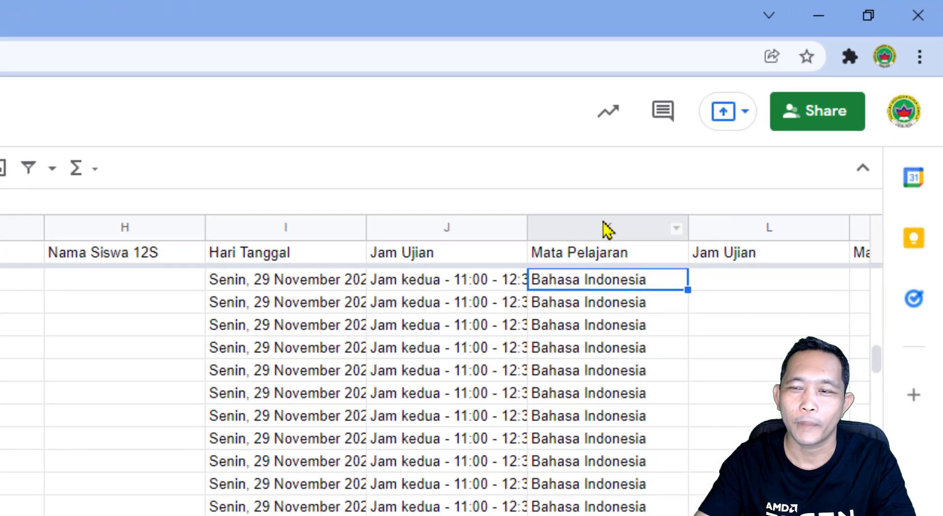
{"action": "left_click", "coordinate": [790, 103]}
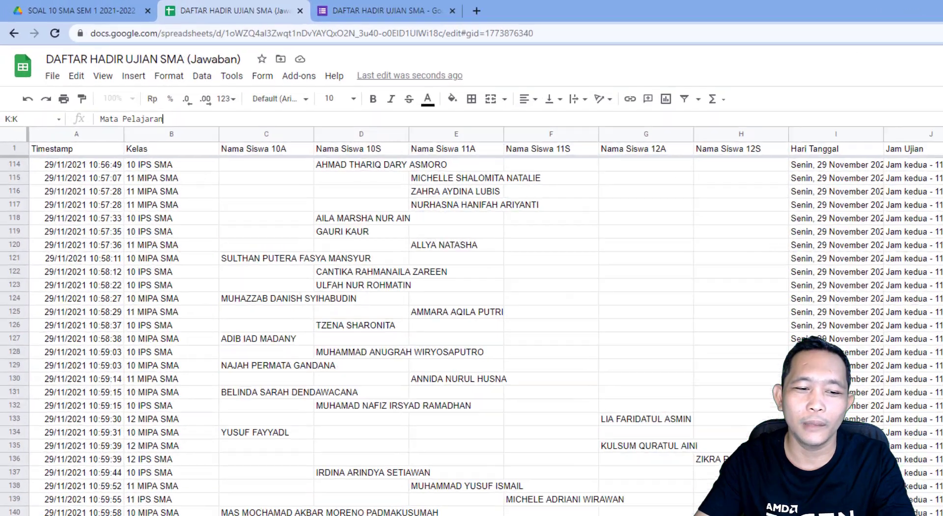
Step: Add column K to the A2 query in Sheet4: =SORT(QUERY('SMA1'!A2:W; "SELECT C, B, K WHERE B ='10 MIPA SMA'"))
{"action": "left_click", "coordinate": [127, 510]}
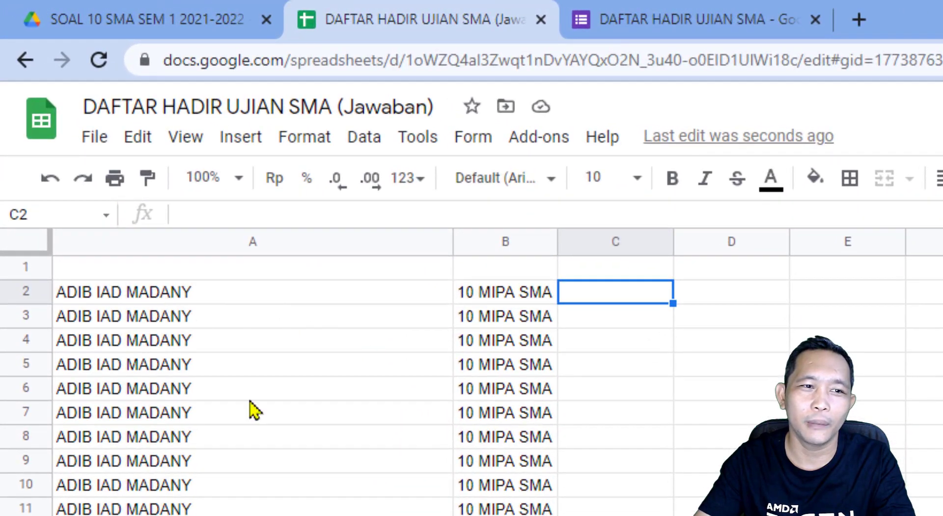
{"action": "left_click", "coordinate": [184, 295]}
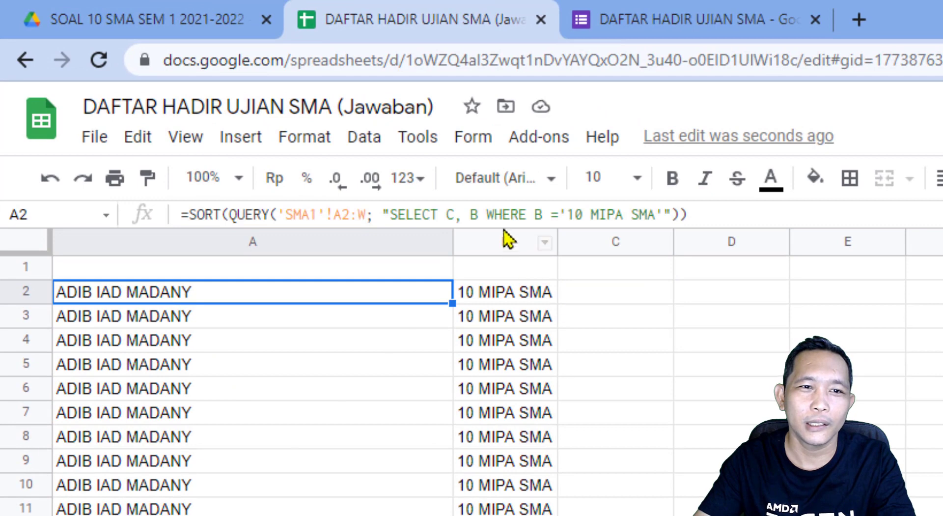
{"action": "left_click", "coordinate": [487, 214]}
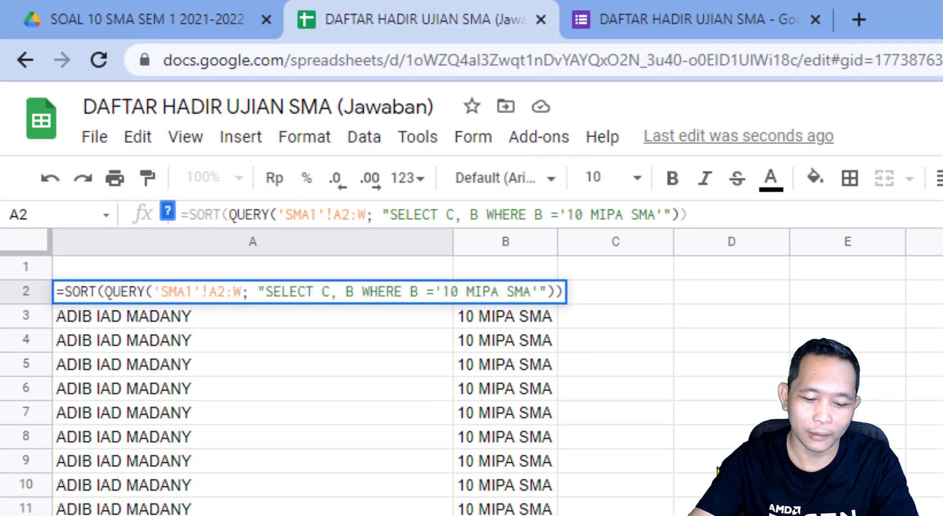
{"action": "type", "text": "K"}
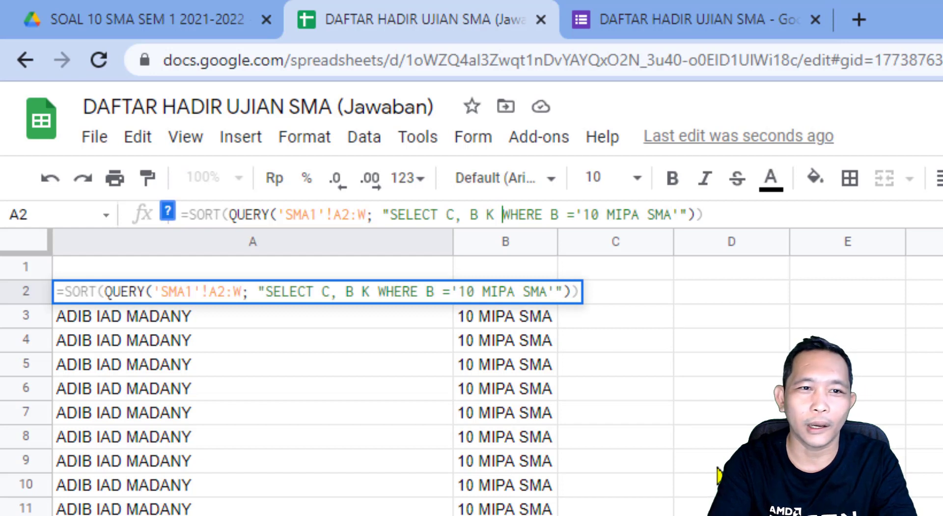
{"action": "key", "text": "BackSpace"}
{"action": "key", "text": "BackSpace"}
{"action": "key", "text": "BackSpace"}
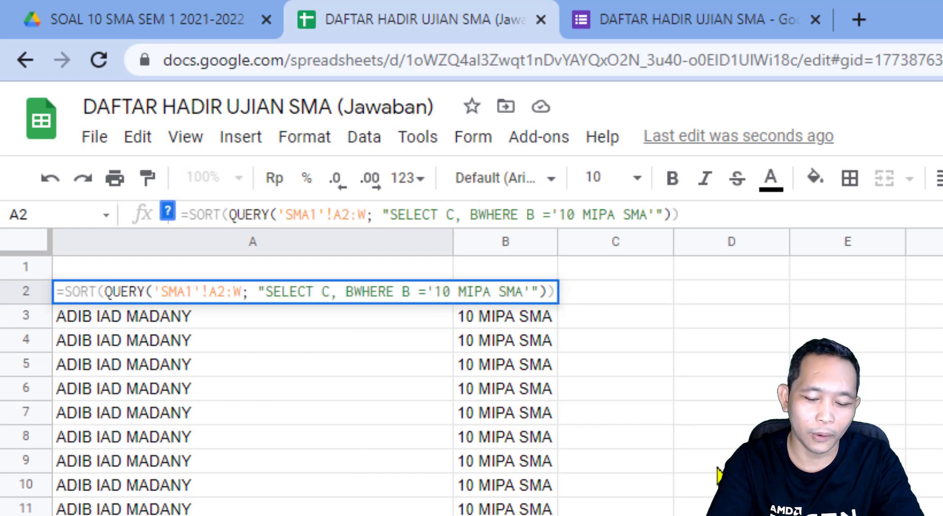
{"action": "type", "text": ", K"}
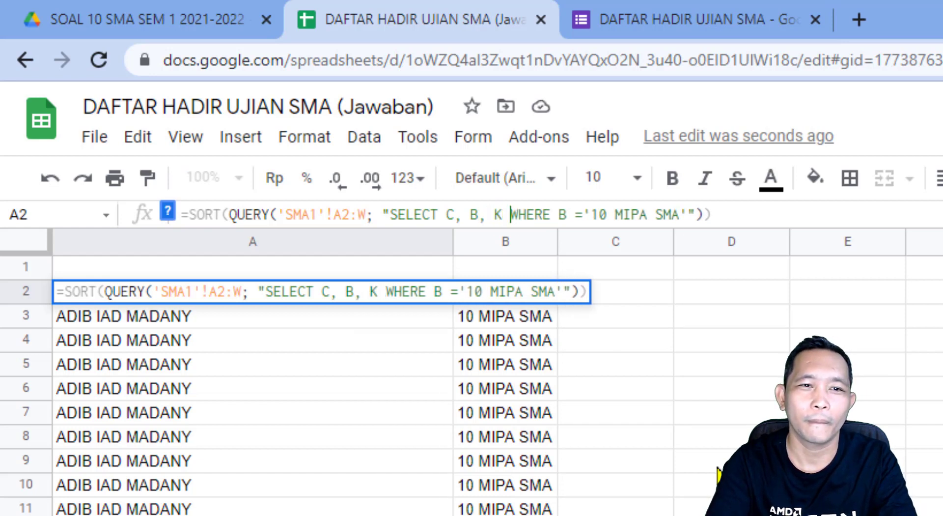
{"action": "key", "text": "Return"}
Step: Examine the subject entries in column C beside each student's repeated rows and the A2 formula that produces them
{"action": "left_click", "coordinate": [845, 506]}
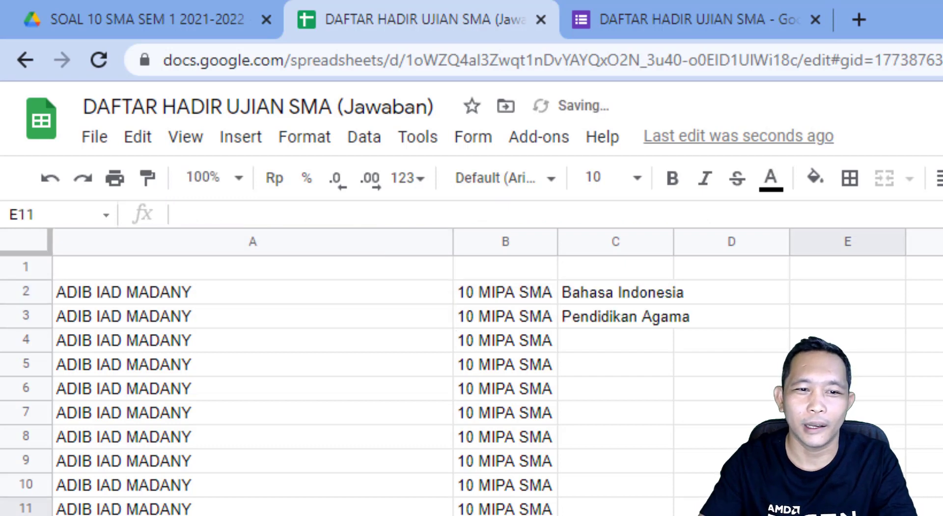
{"action": "left_click", "coordinate": [624, 300]}
{"action": "left_click", "coordinate": [626, 324]}
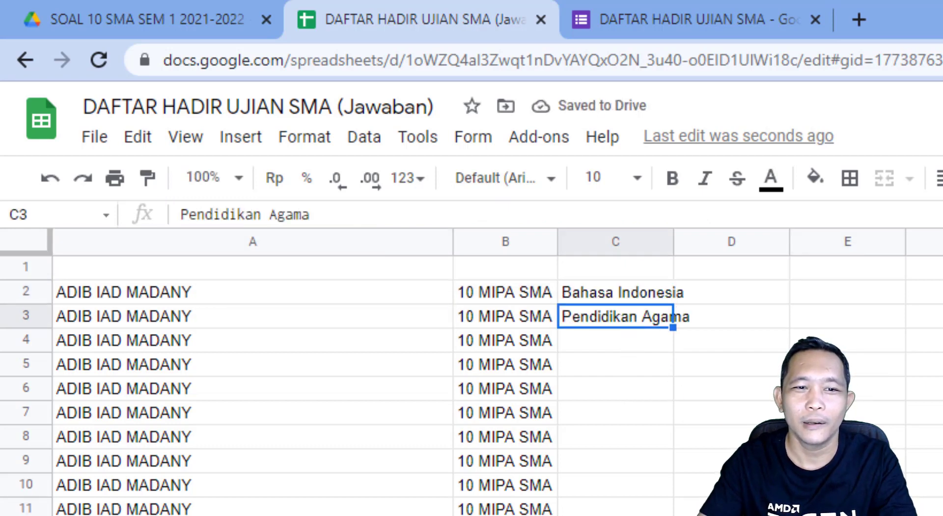
{"action": "left_click", "coordinate": [627, 515]}
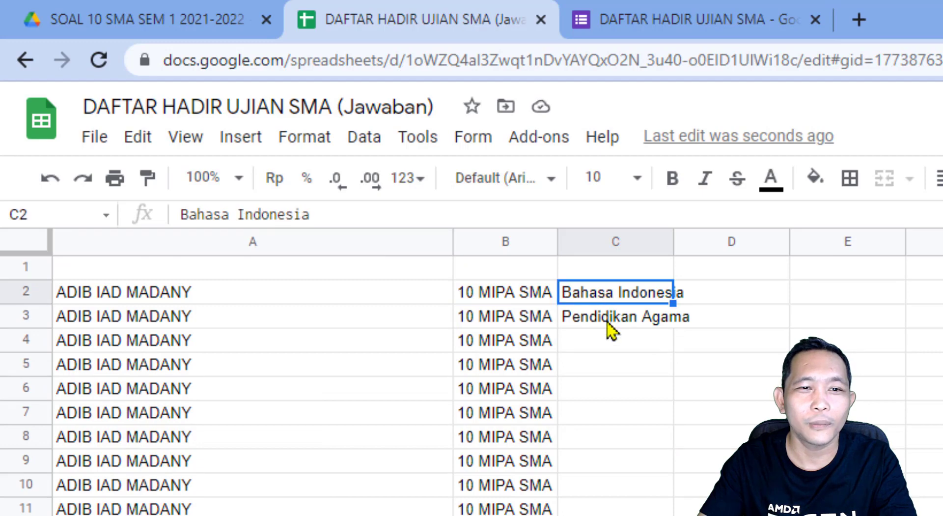
{"action": "left_click", "coordinate": [608, 330]}
{"action": "left_click", "coordinate": [522, 448]}
{"action": "left_click", "coordinate": [533, 494]}
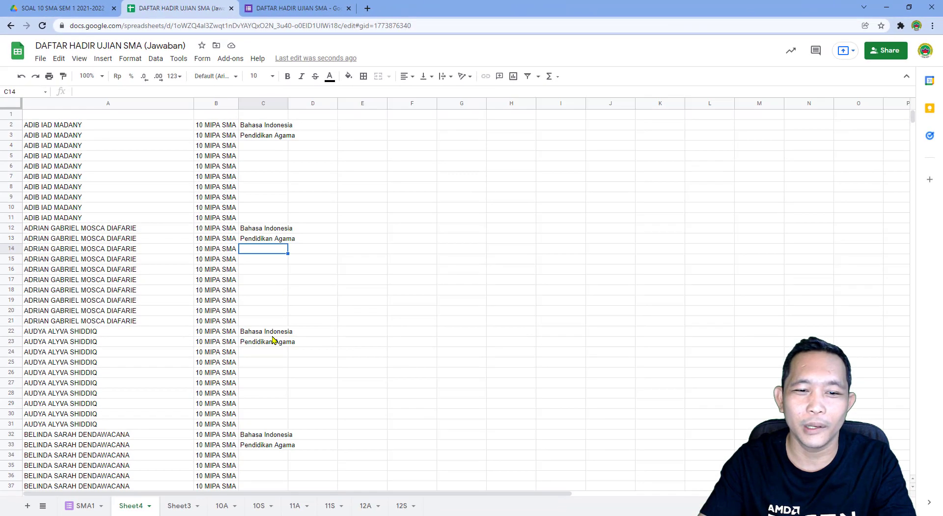
{"action": "left_click", "coordinate": [284, 346]}
{"action": "scroll", "coordinate": [264, 313], "scroll_direction": "down", "scroll_amount": 3}
{"action": "scroll", "coordinate": [268, 324], "scroll_direction": "up", "scroll_amount": 3}
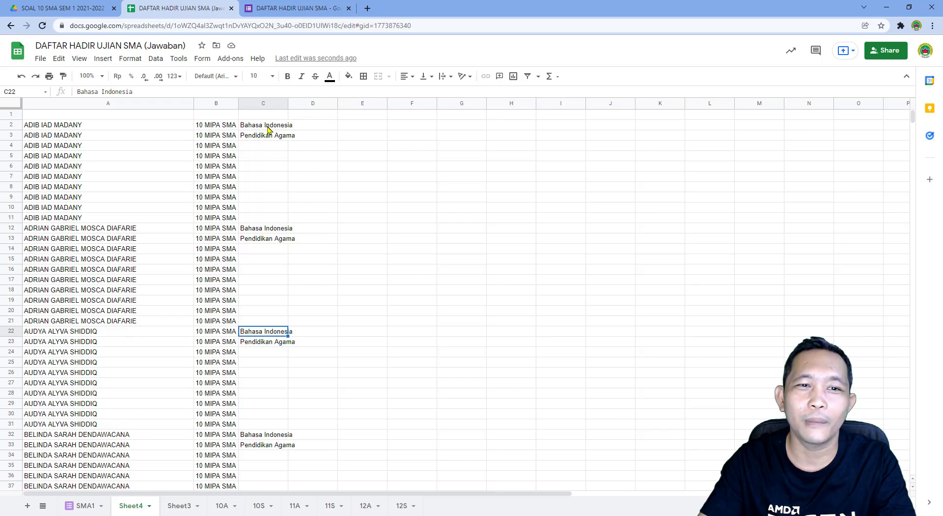
{"action": "left_click", "coordinate": [268, 127]}
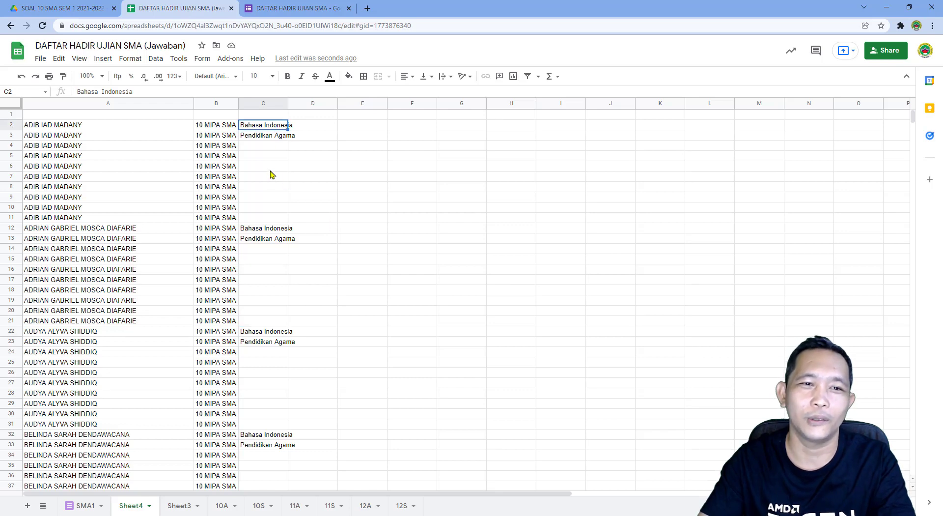
{"action": "left_click", "coordinate": [108, 124]}
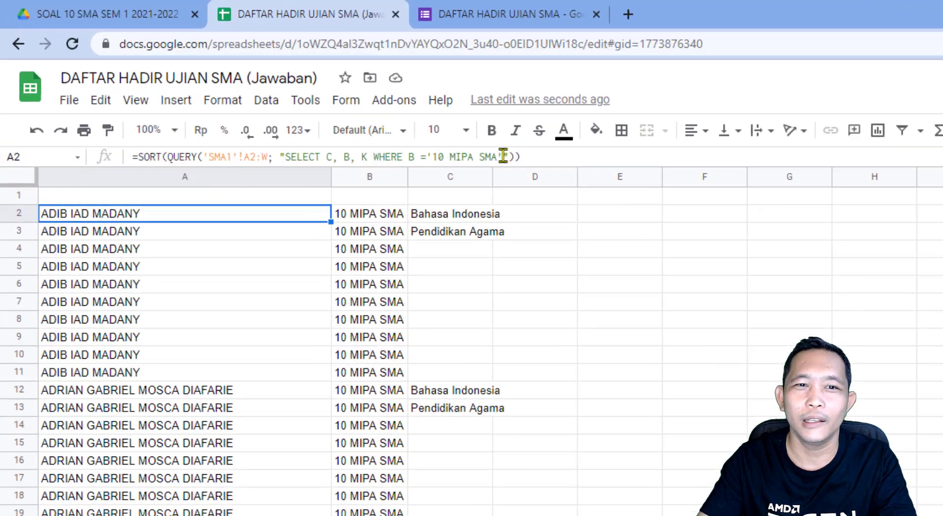
Step: Append AND K after B ='10 MIPA SMA' in the WHERE clause of the A2 query
{"action": "left_click", "coordinate": [298, 91]}
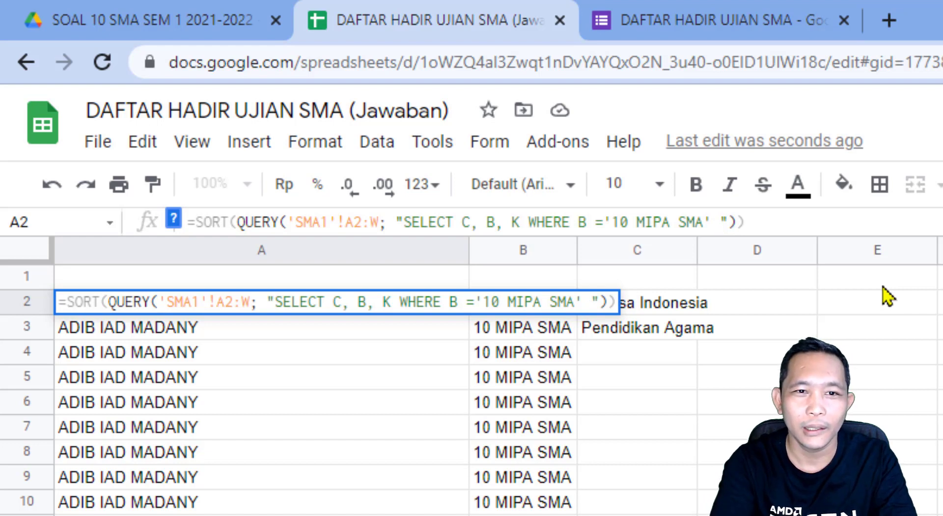
{"action": "type", "text": "AND"}
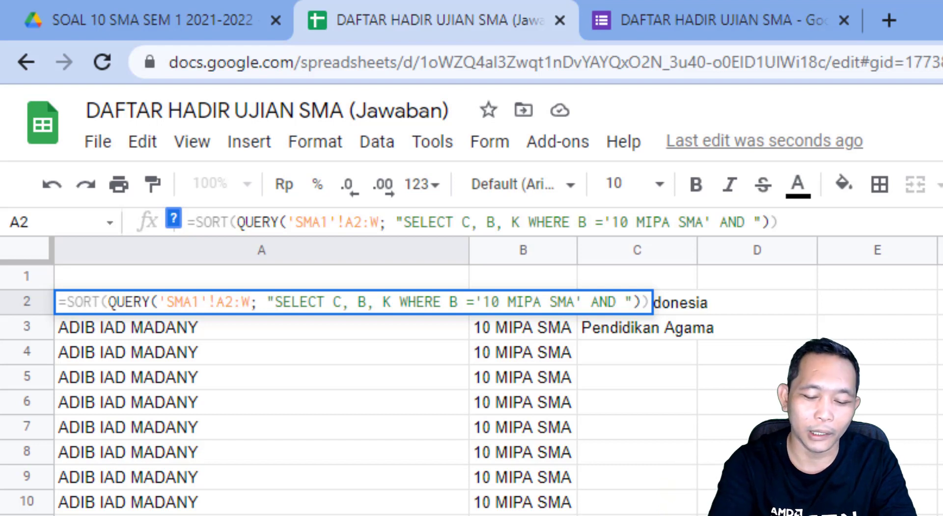
{"action": "type", "text": "K"}
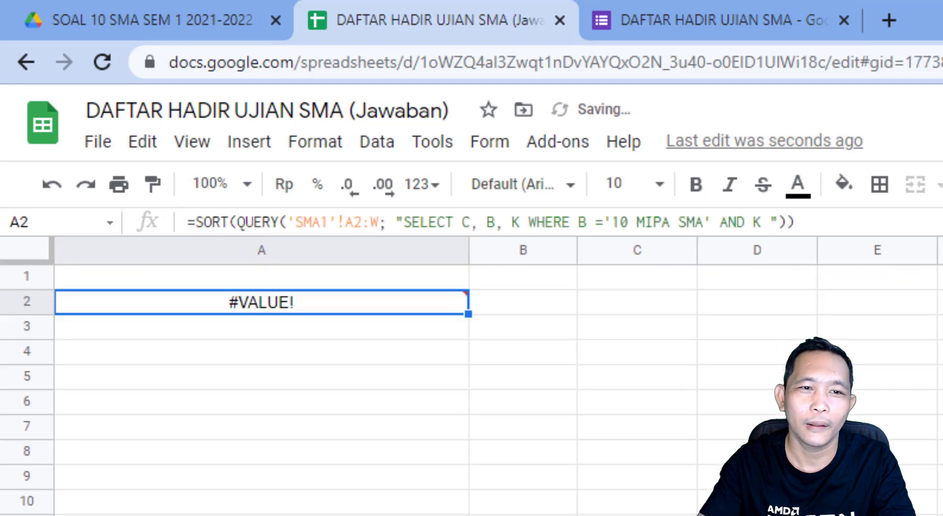
Step: Complete the second condition in the A2 query as K ='Bahasa Indonesia', keeping the formula's two closing parentheses
{"action": "left_click", "coordinate": [767, 222]}
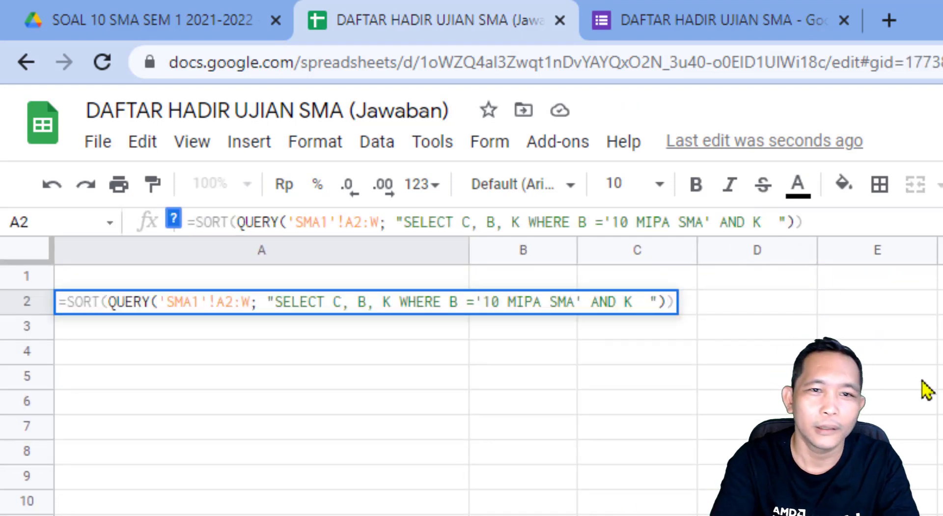
{"action": "type", "text": "="}
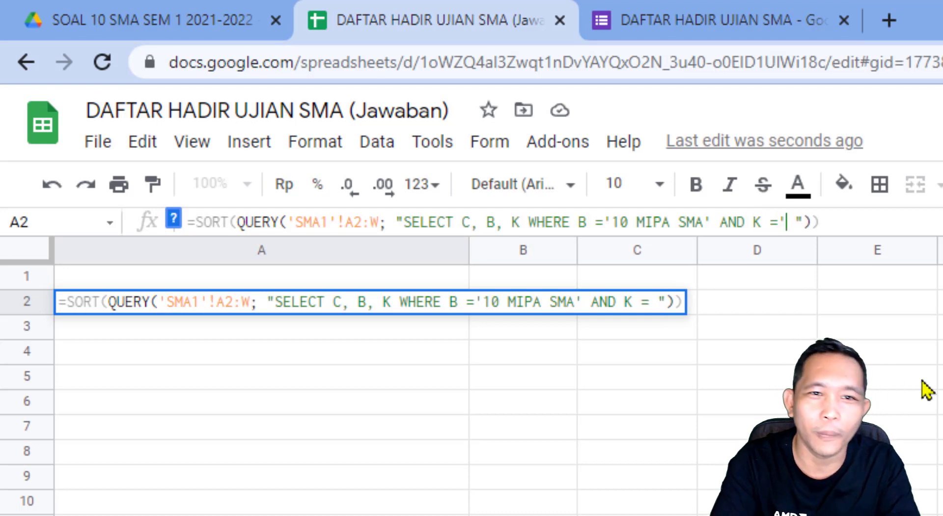
{"action": "type", "text": "'"}
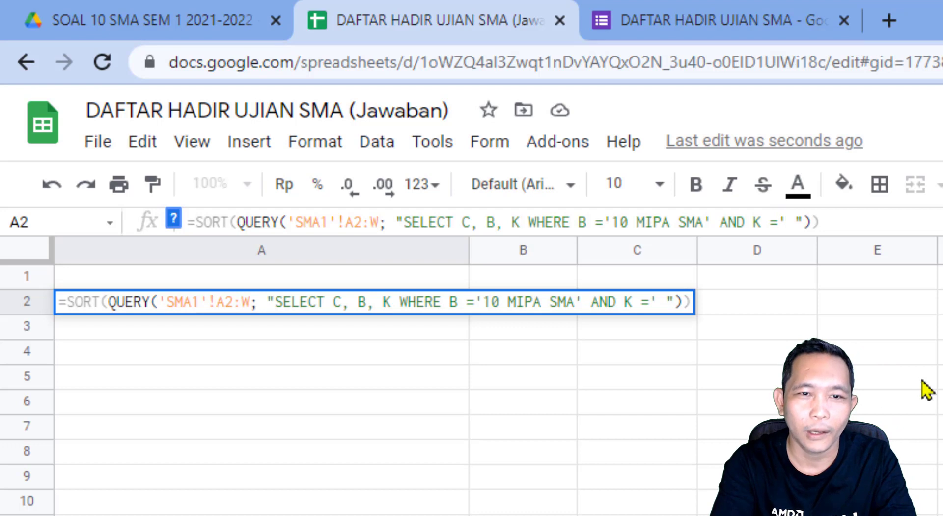
{"action": "type", "text": "b"}
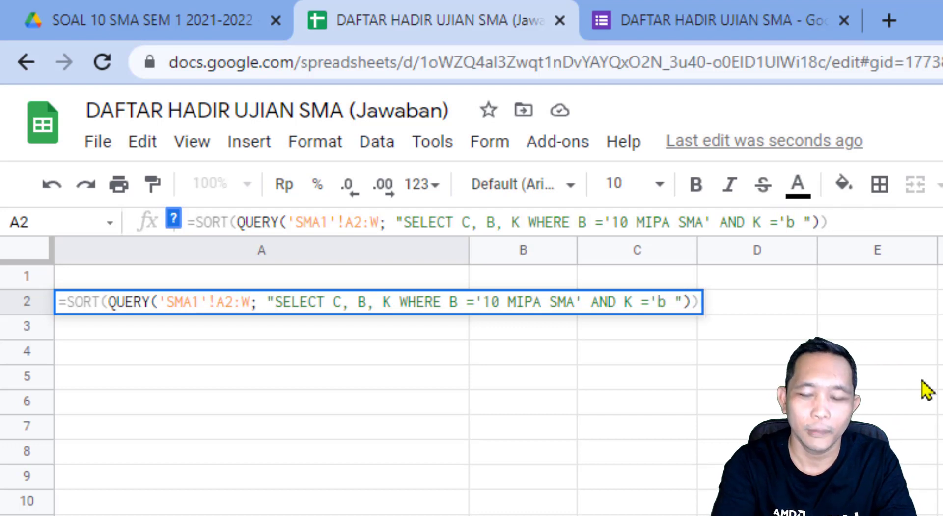
{"action": "key", "text": "BackSpace"}
{"action": "type", "text": "Bahasa In"}
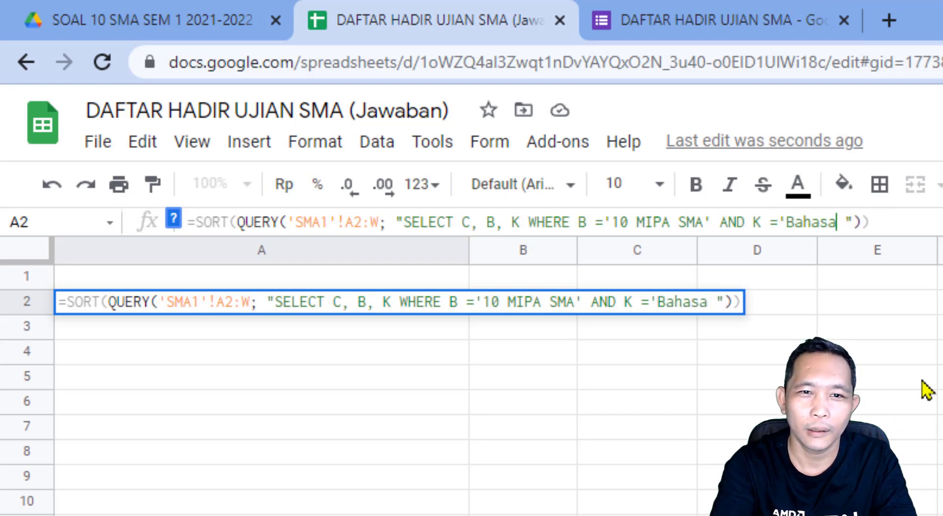
{"action": "type", "text": "donesia "}
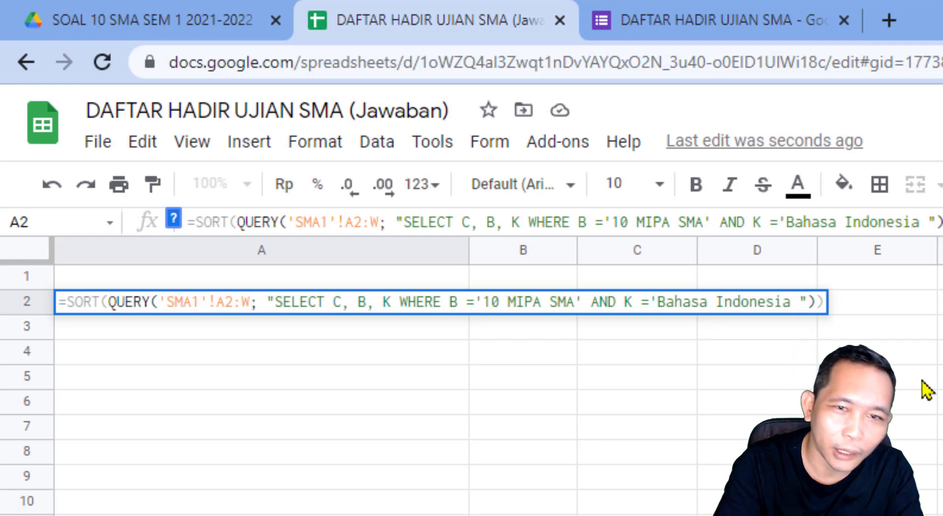
{"action": "type", "text": "'"}
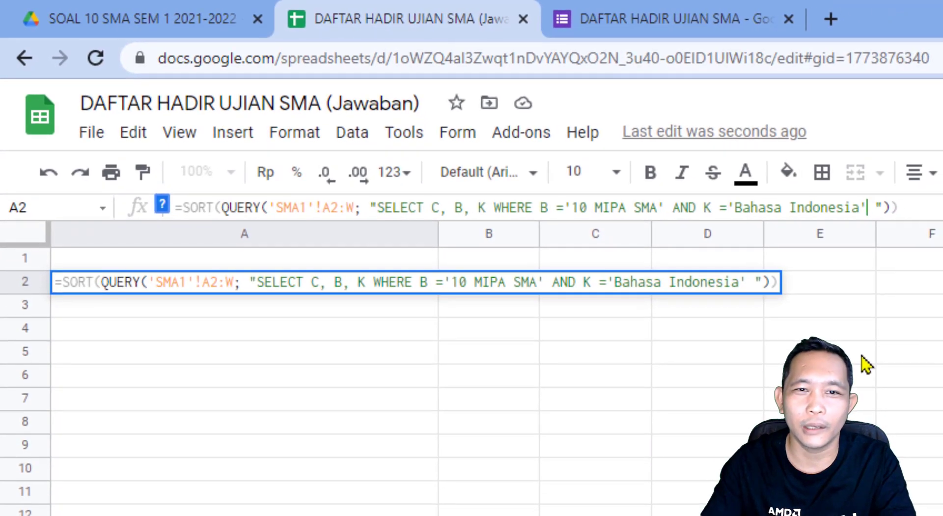
{"action": "left_click", "coordinate": [926, 206]}
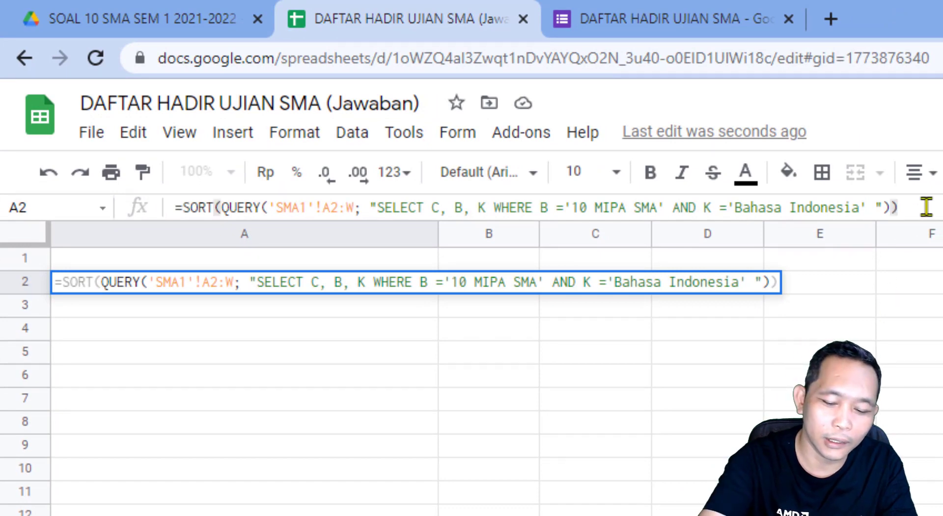
{"action": "type", "text": ")"}
{"action": "key", "text": "Return"}
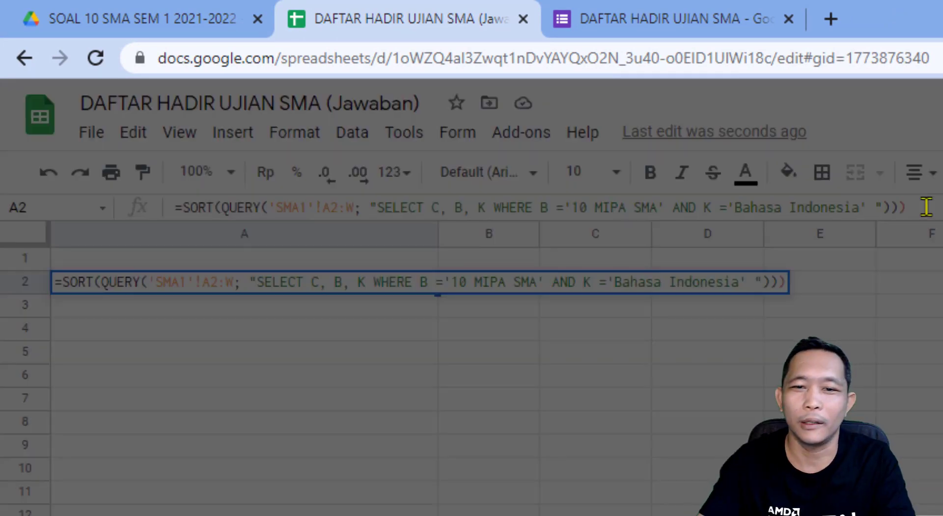
{"action": "key", "text": "Return"}
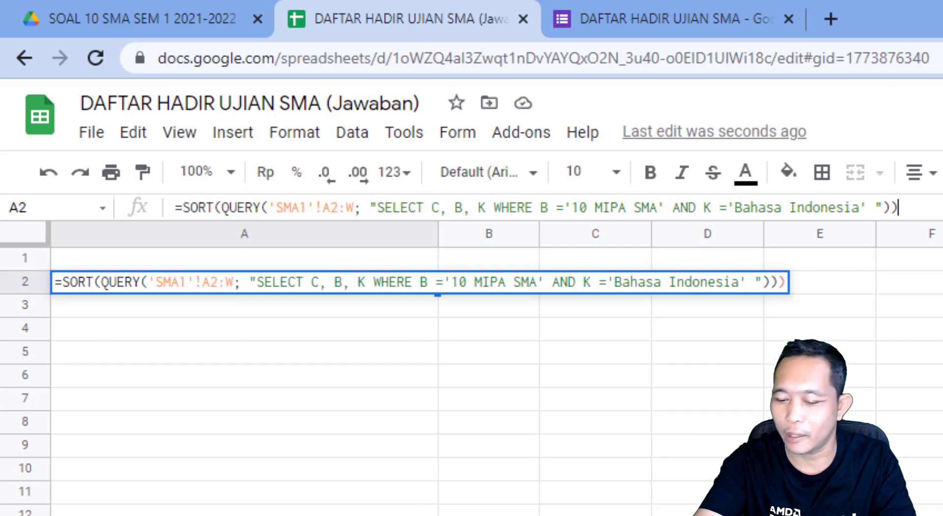
{"action": "key", "text": "Return"}
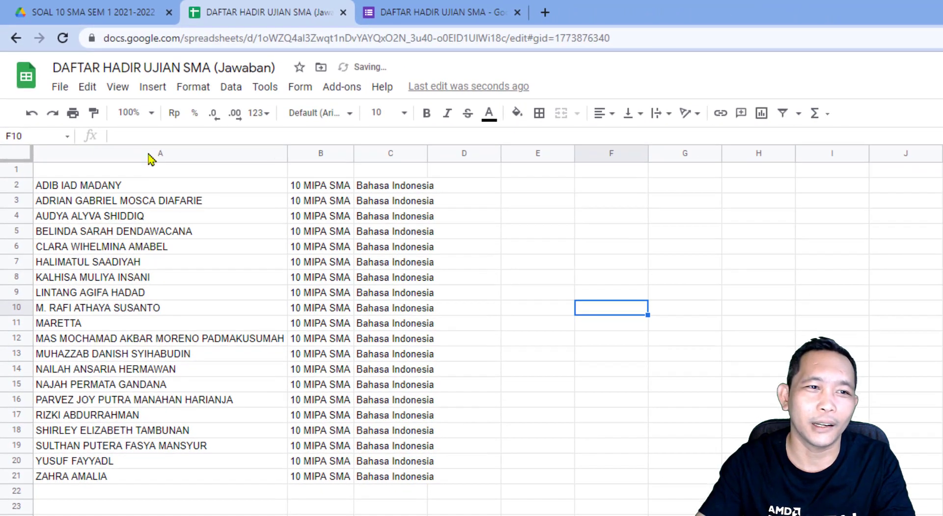
Step: Widen column C to fit the subject names
{"action": "left_click_drag", "start_coordinate": [187, 234], "coordinate": [641, 312]}
{"action": "left_click_drag", "start_coordinate": [426, 153], "coordinate": [438, 153]}
{"action": "left_click", "coordinate": [590, 296]}
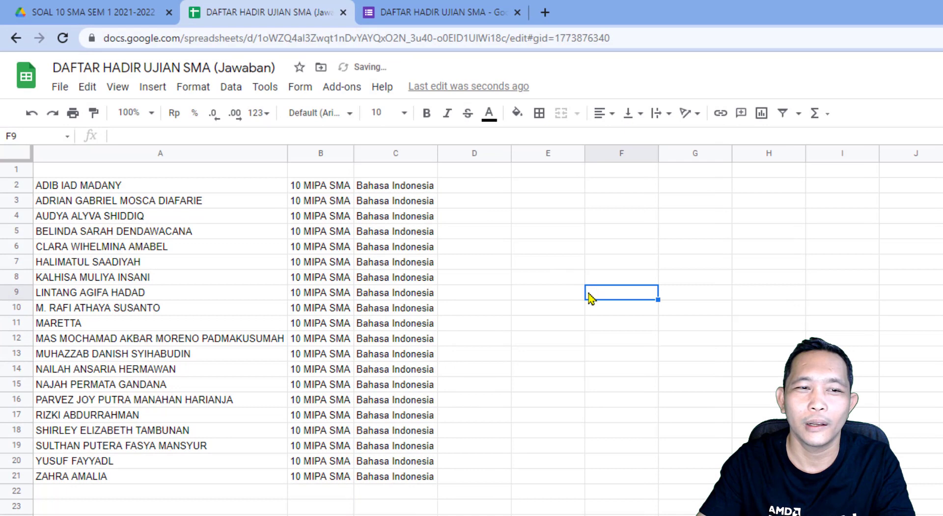
Step: Examine the name, class and subject columns of the filtered list, starting from row 2, and the empty columns beside them
{"action": "left_click", "coordinate": [75, 189]}
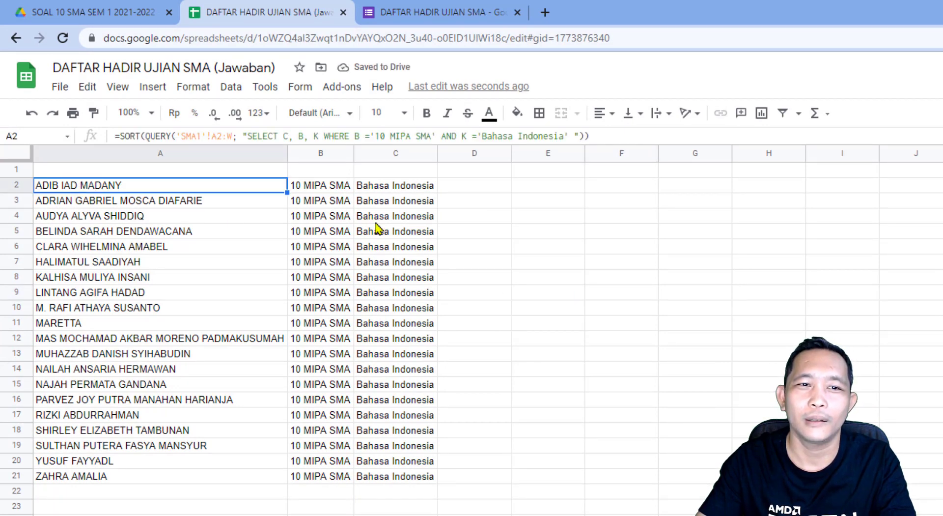
{"action": "left_click", "coordinate": [326, 189]}
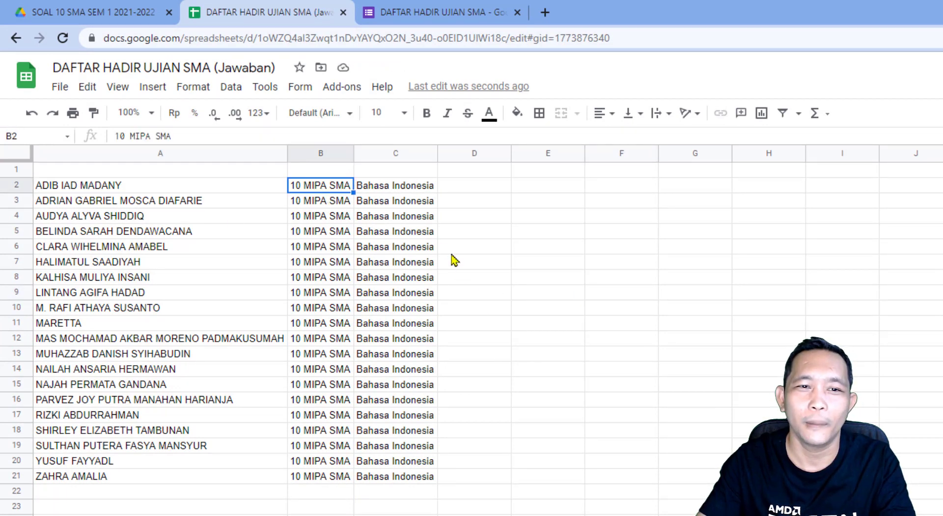
{"action": "left_click", "coordinate": [399, 189]}
{"action": "left_click", "coordinate": [606, 309]}
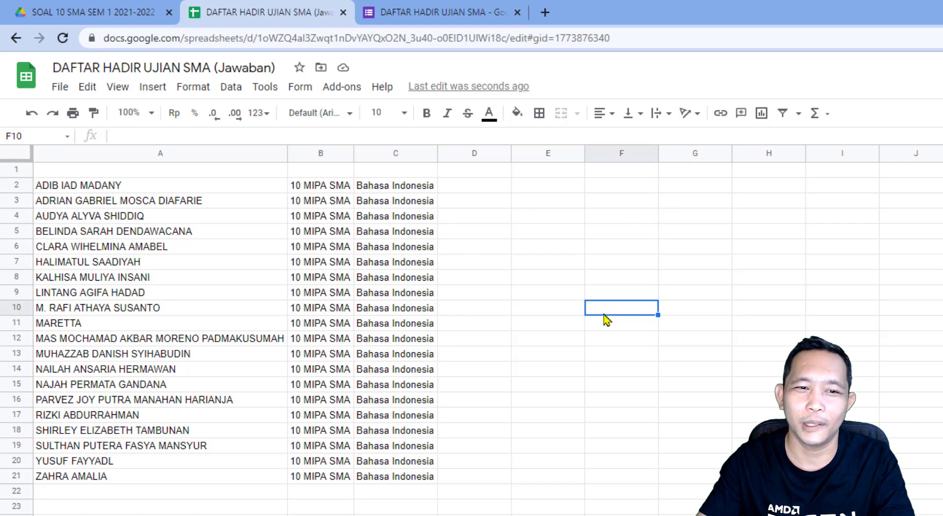
{"action": "left_click_drag", "start_coordinate": [149, 189], "coordinate": [333, 192]}
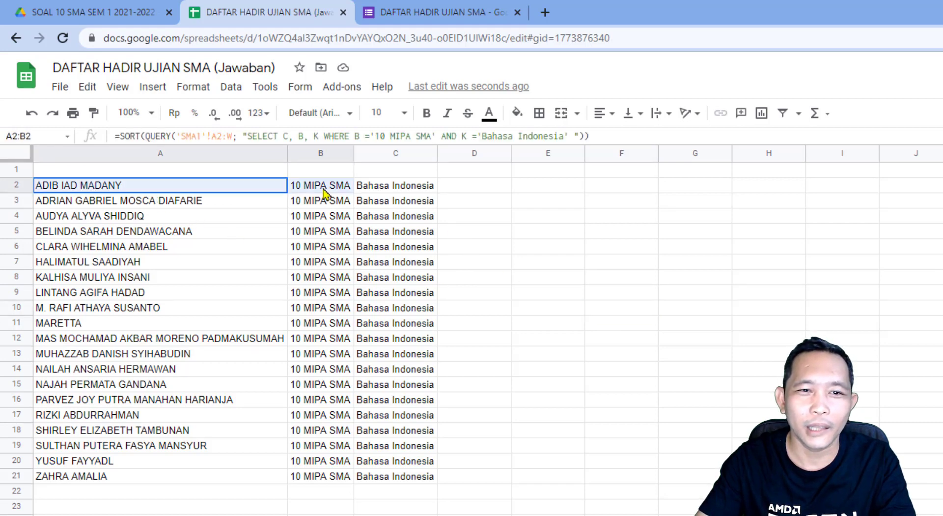
{"action": "left_click", "coordinate": [364, 189]}
{"action": "key", "text": "Right"}
{"action": "key", "text": "Right"}
{"action": "key", "text": "Right"}
{"action": "key", "text": "Right"}
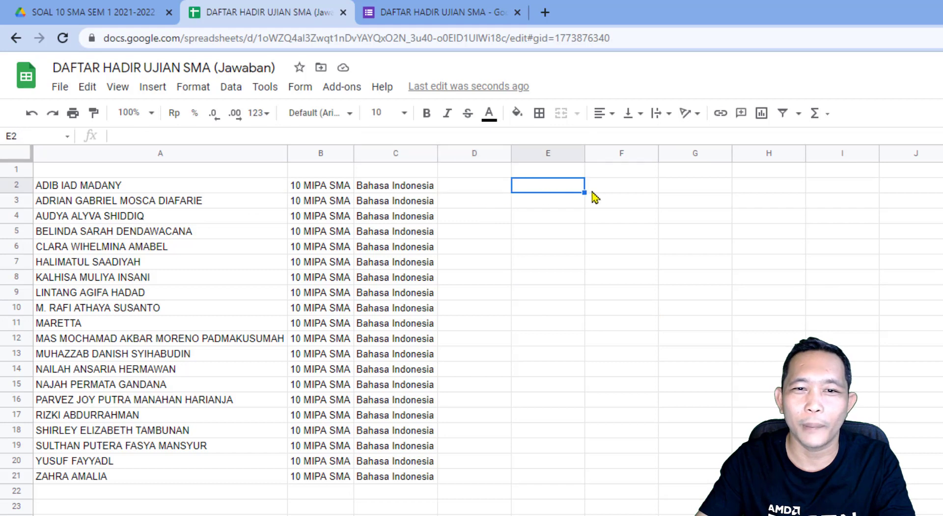
{"action": "key", "text": "Right"}
{"action": "key", "text": "Right"}
{"action": "left_click", "coordinate": [908, 201]}
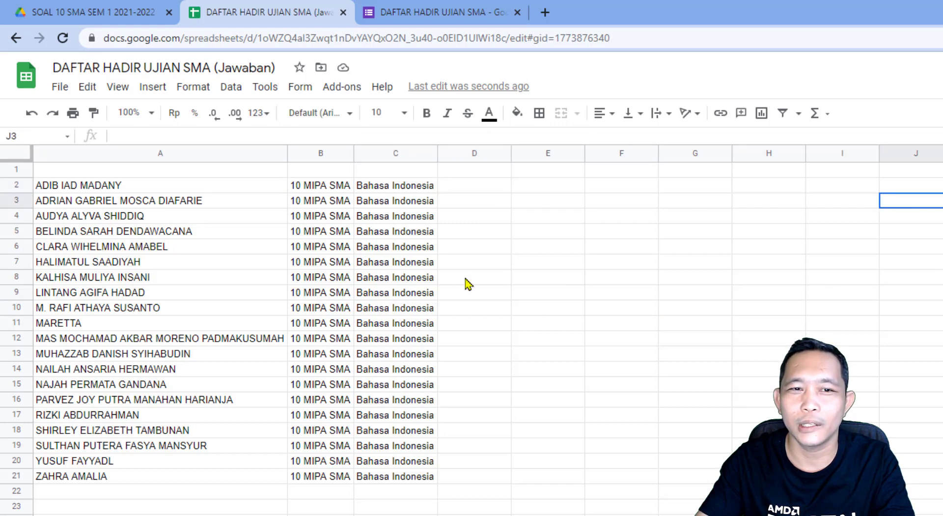
Step: Identify the column letter of Hari Tanggal in the SMA1 responses and return to the query sheet
{"action": "left_click", "coordinate": [128, 515]}
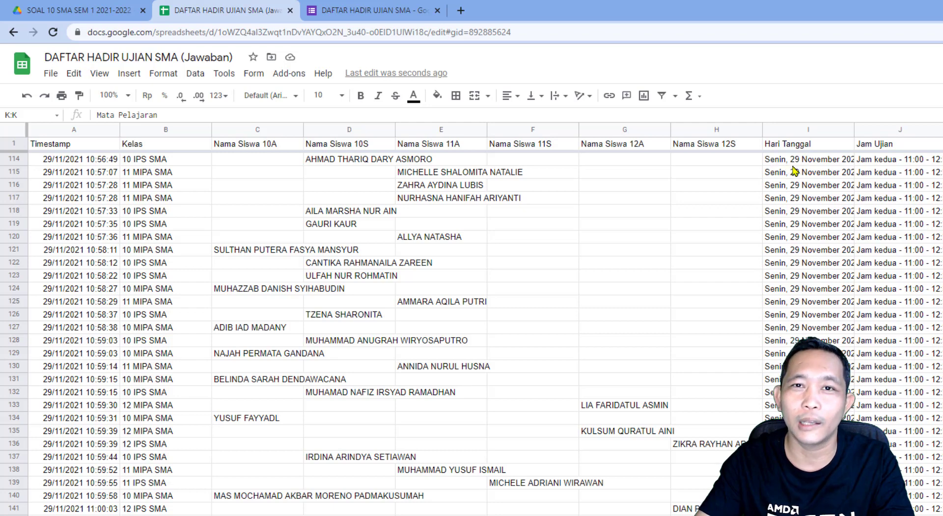
{"action": "left_click", "coordinate": [808, 130]}
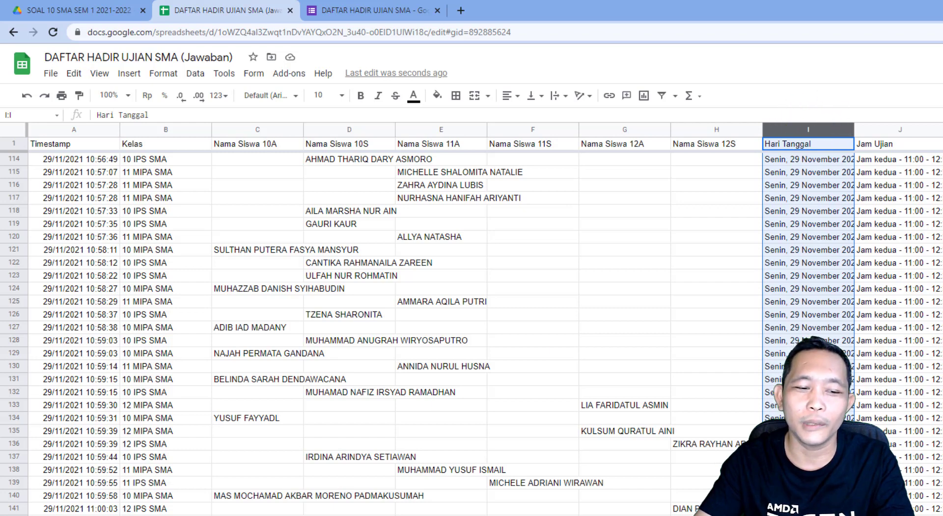
{"action": "left_click", "coordinate": [236, 515]}
Step: Add column I after K in the SELECT list of the A2 query to output the exam date
{"action": "left_click", "coordinate": [103, 156]}
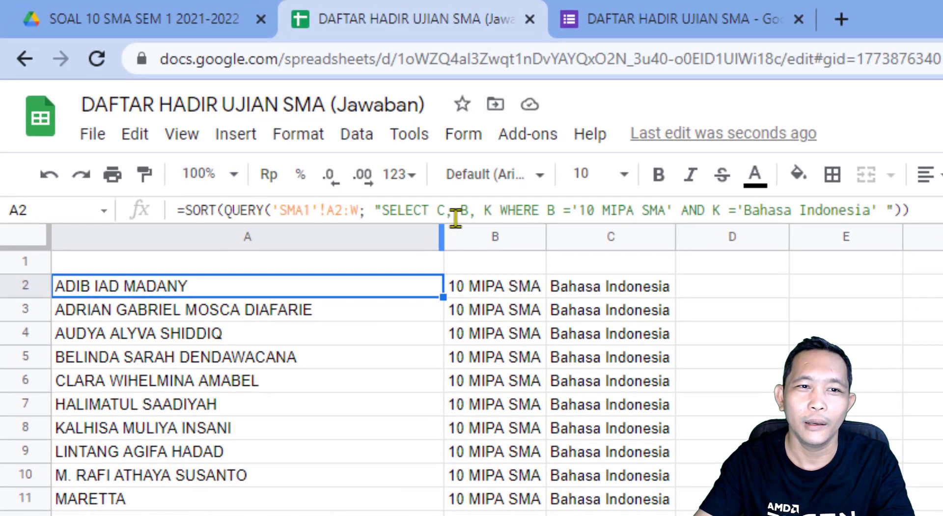
{"action": "left_click", "coordinate": [490, 210]}
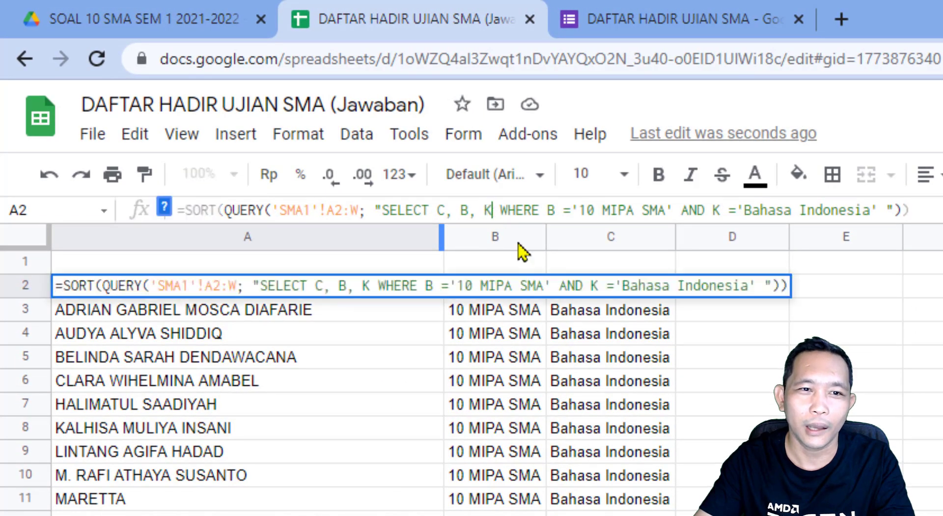
{"action": "type", "text": ","}
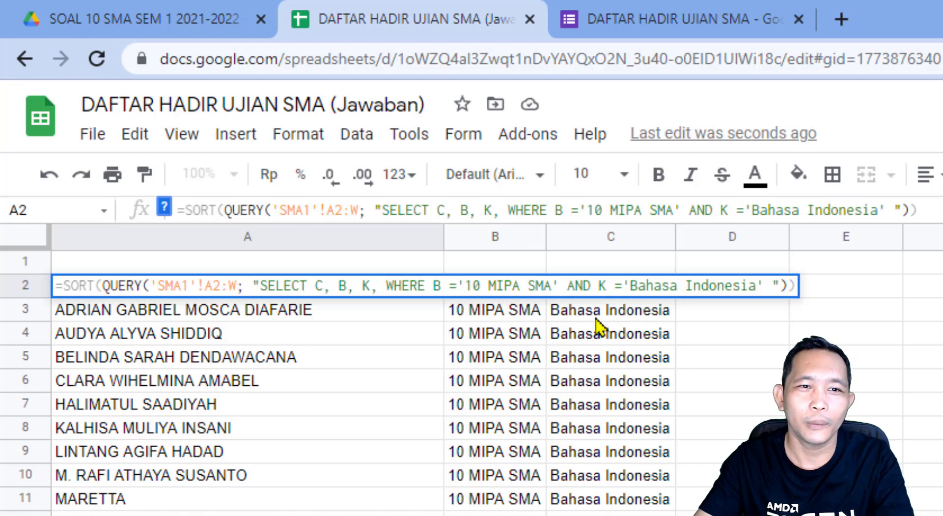
{"action": "type", "text": " i"}
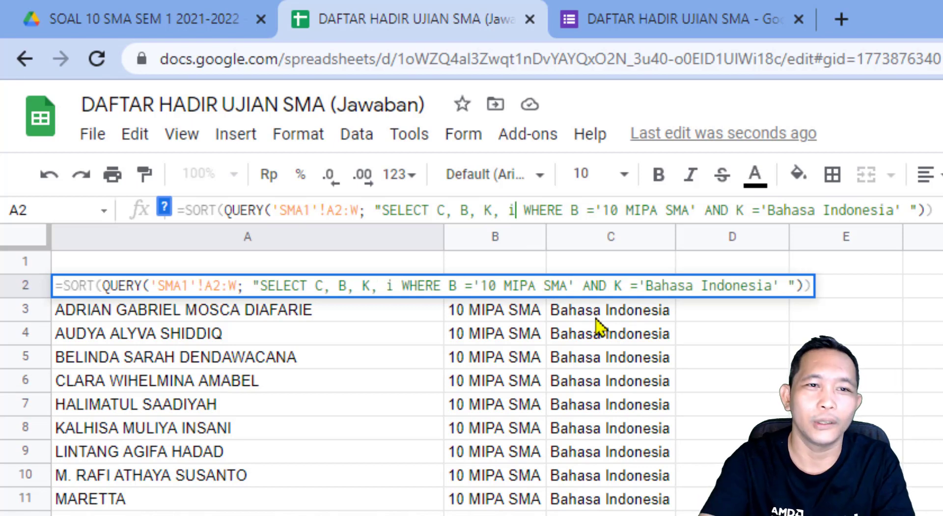
{"action": "key", "text": "BackSpace"}
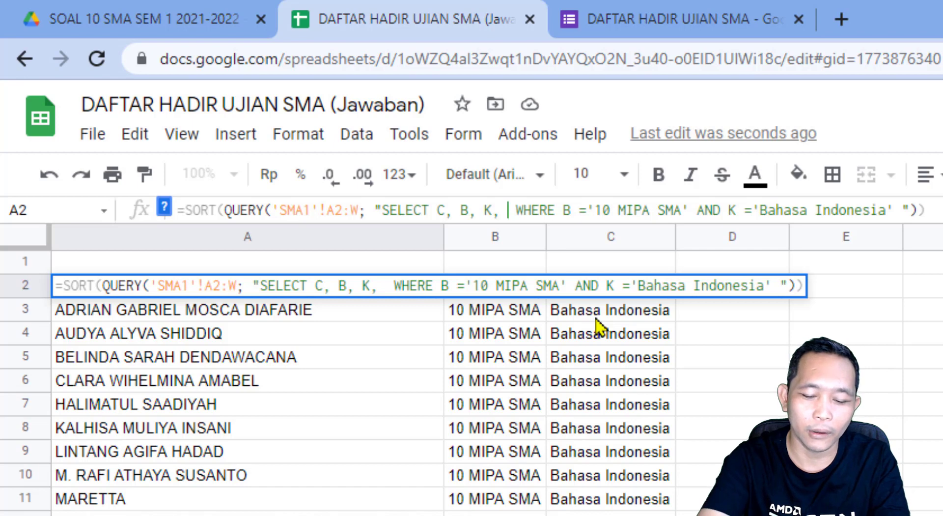
{"action": "type", "text": "I"}
{"action": "key", "text": "Return"}
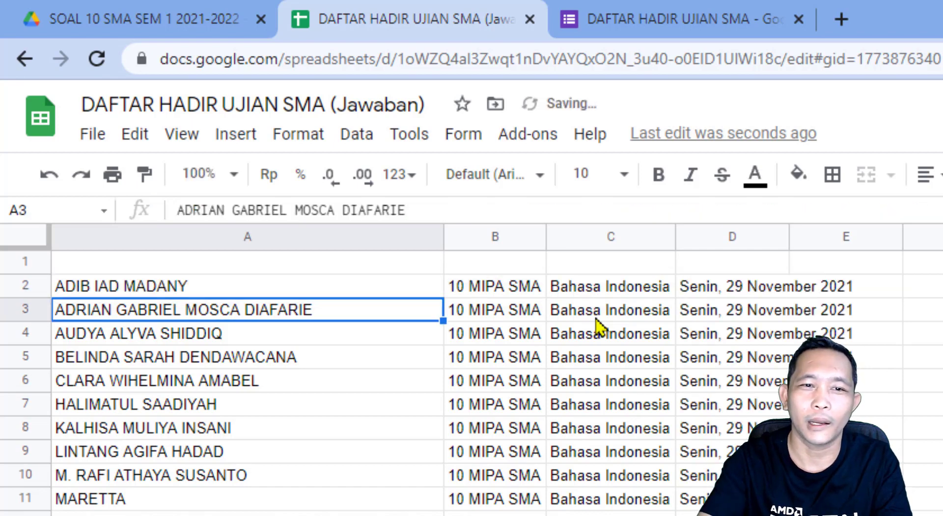
Step: Fit the width of column D to the exam date entries
{"action": "left_click", "coordinate": [742, 290]}
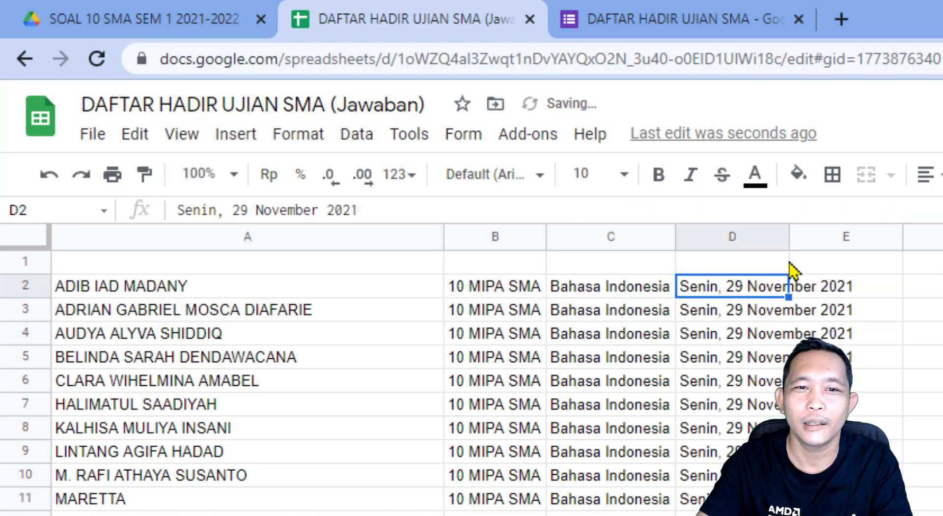
{"action": "double_click", "coordinate": [789, 236]}
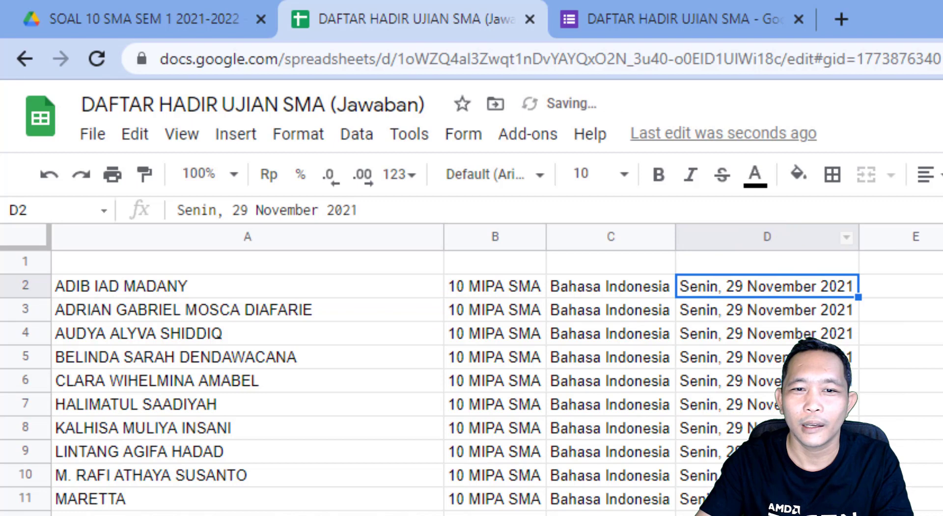
{"action": "left_click", "coordinate": [776, 294]}
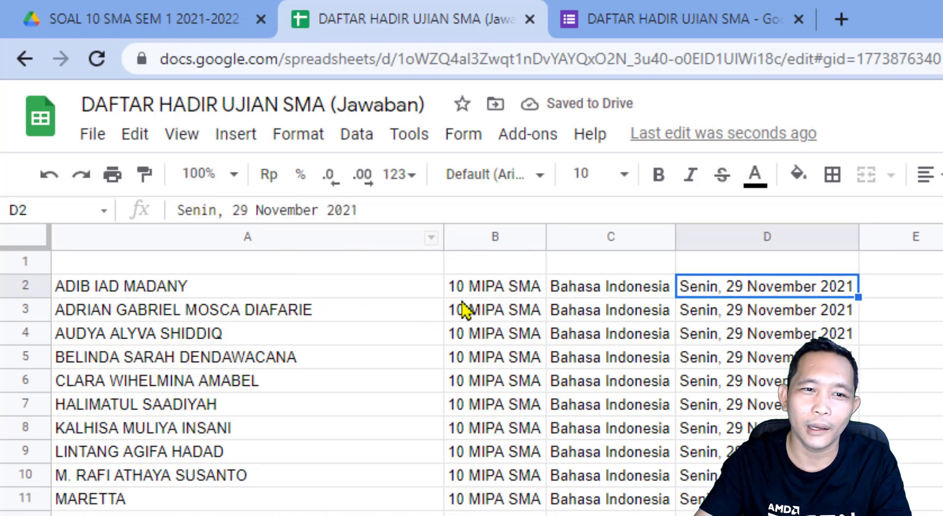
Step: Move column I directly after C in the SELECT list of the A2 query, making the order C, I, B, K
{"action": "left_click", "coordinate": [494, 293]}
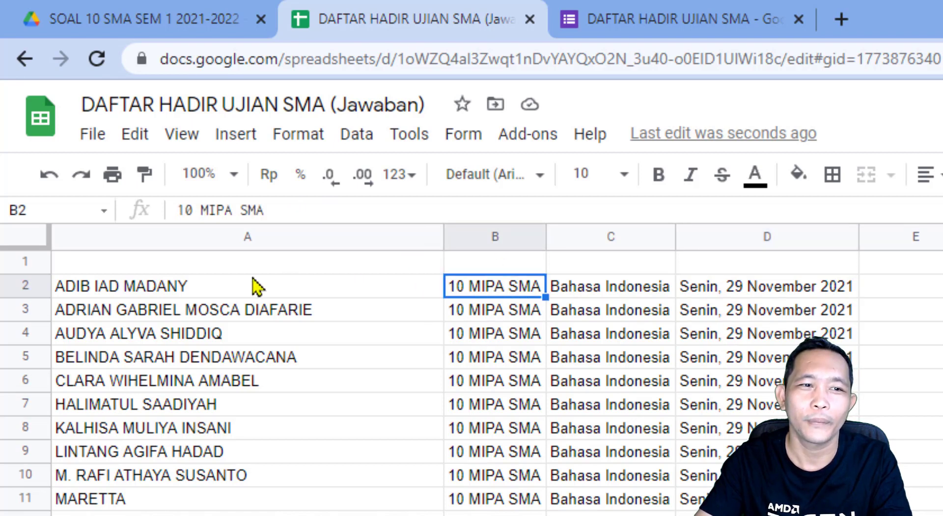
{"action": "left_click", "coordinate": [241, 292]}
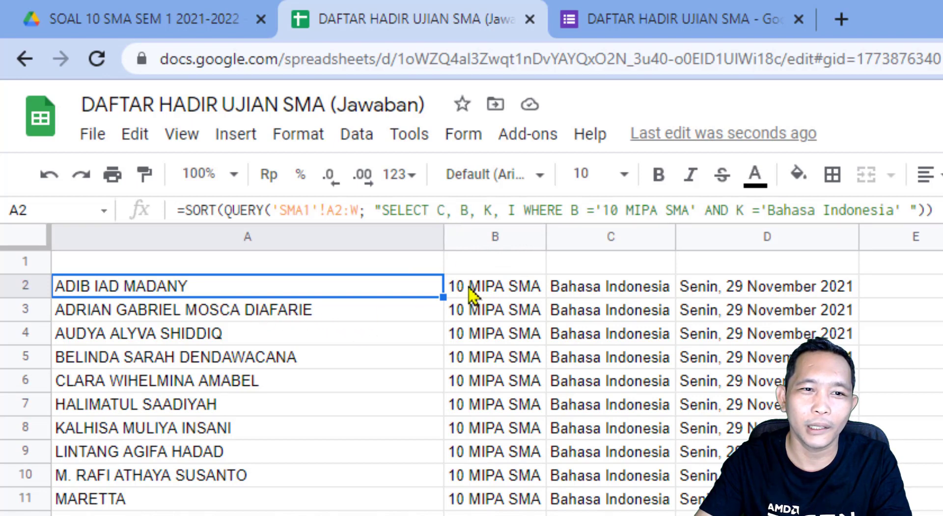
{"action": "left_click", "coordinate": [462, 210]}
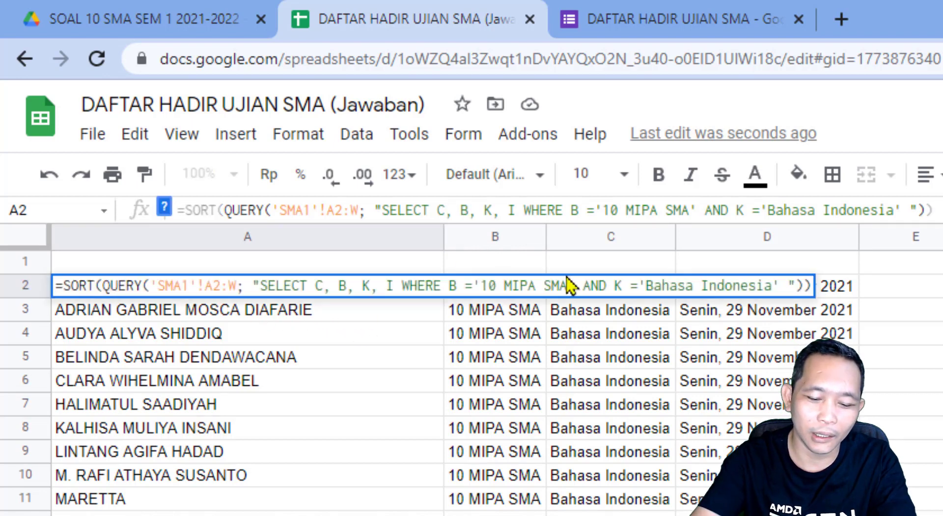
{"action": "type", "text": "i,"}
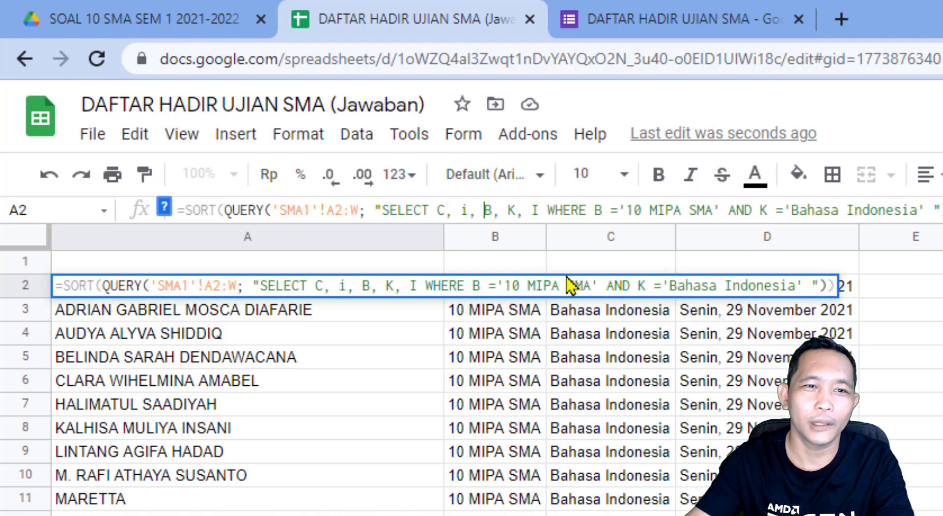
{"action": "left_click", "coordinate": [538, 209]}
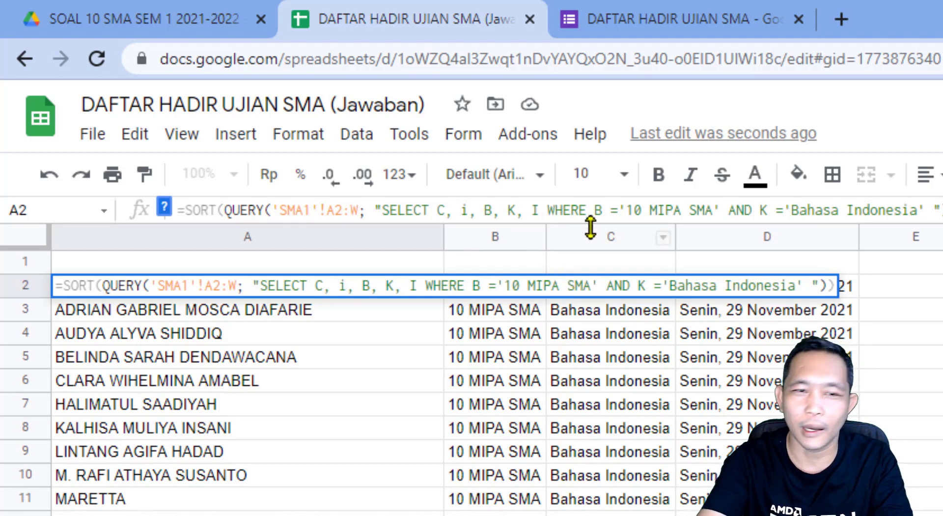
{"action": "key", "text": "BackSpace"}
{"action": "key", "text": "BackSpace"}
{"action": "key", "text": "BackSpace"}
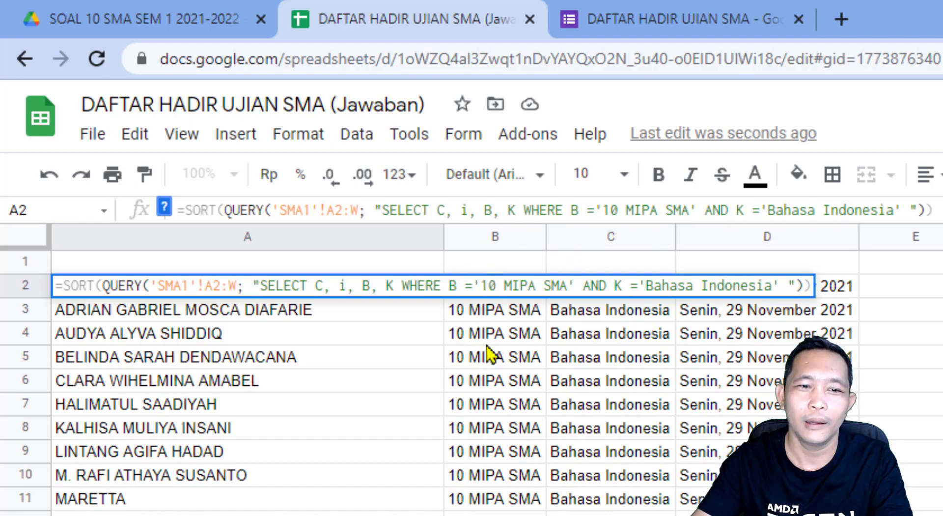
{"action": "key", "text": "Return"}
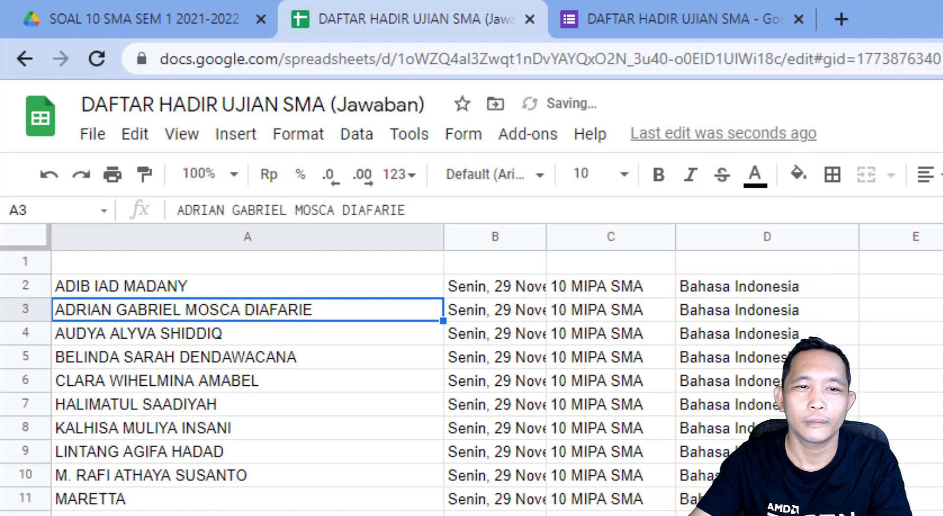
Step: Fit the width of column B to the exam date entries
{"action": "left_click", "coordinate": [923, 474]}
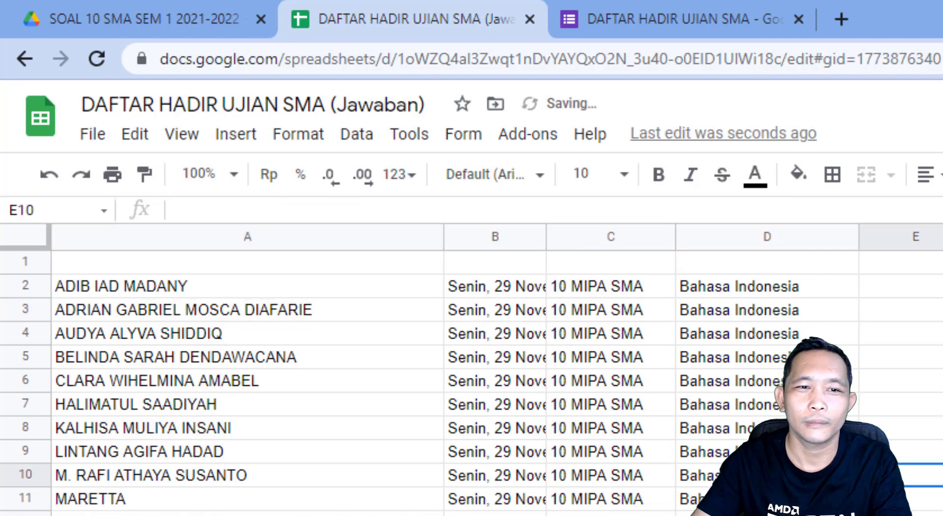
{"action": "double_click", "coordinate": [545, 236]}
{"action": "left_click", "coordinate": [942, 515]}
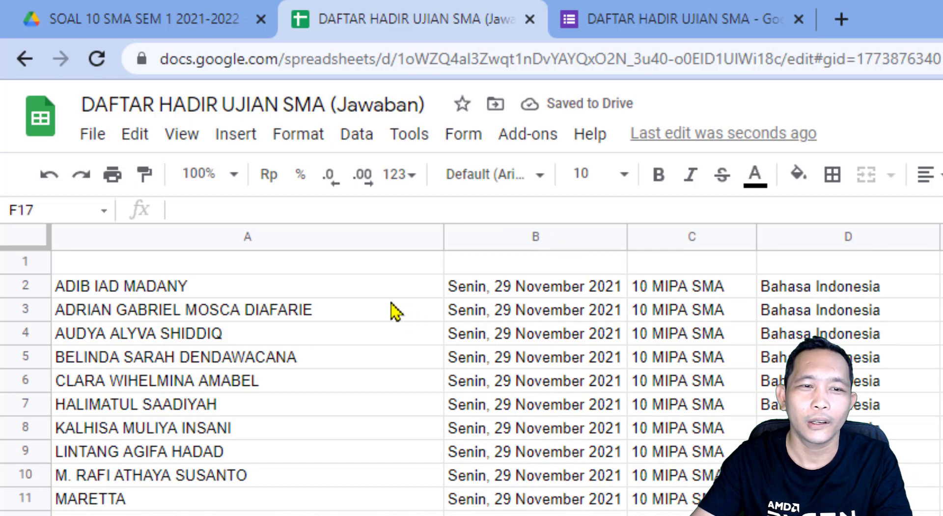
Step: Review the SELECT order in the A2 query, look up the Jam Ujian column letter in the SMA1 responses, and return to Sheet4
{"action": "left_click", "coordinate": [331, 294]}
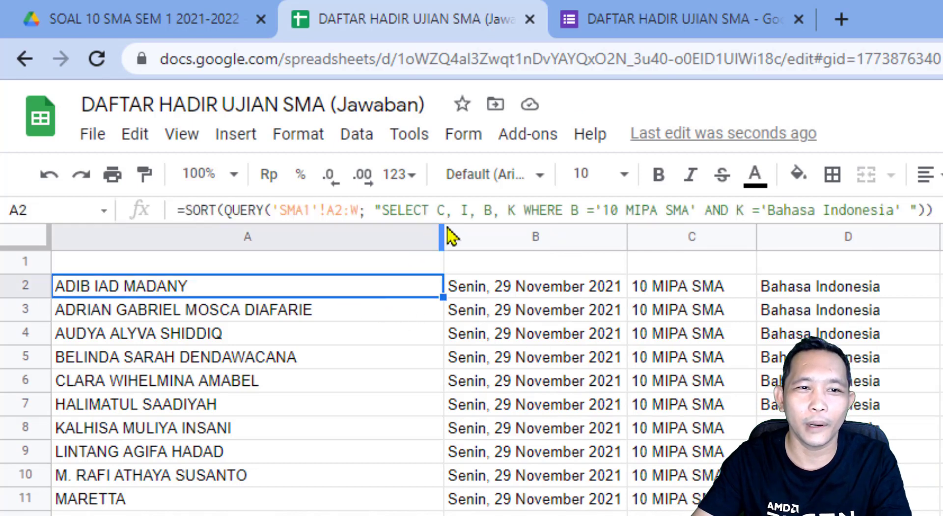
{"action": "left_click_drag", "start_coordinate": [437, 212], "coordinate": [489, 211]}
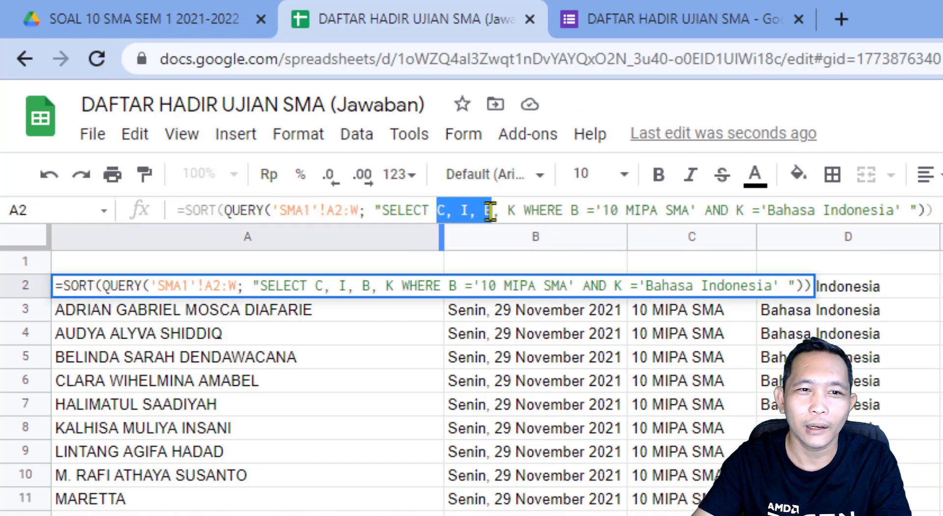
{"action": "left_click", "coordinate": [521, 360]}
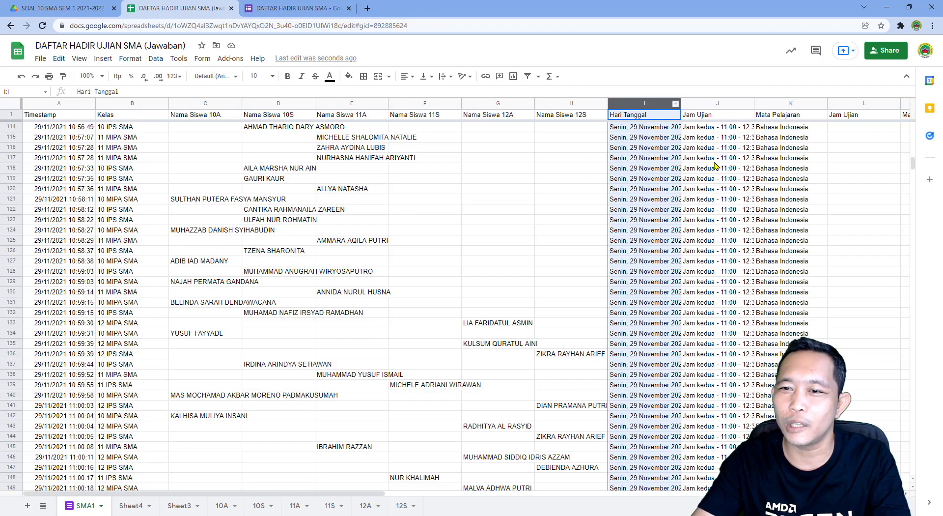
{"action": "scroll", "coordinate": [714, 166], "scroll_direction": "up", "scroll_amount": 16}
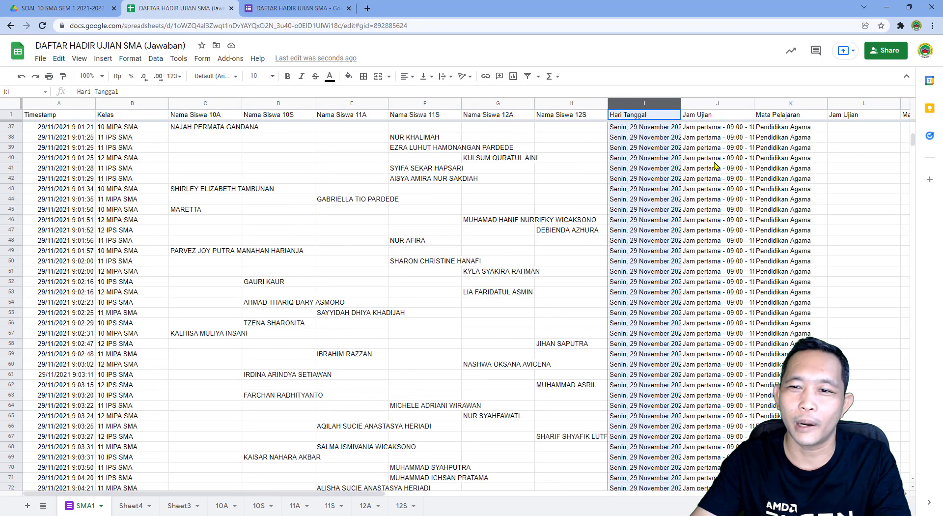
{"action": "scroll", "coordinate": [330, 323], "scroll_direction": "up", "scroll_amount": 4}
{"action": "left_click", "coordinate": [131, 506]}
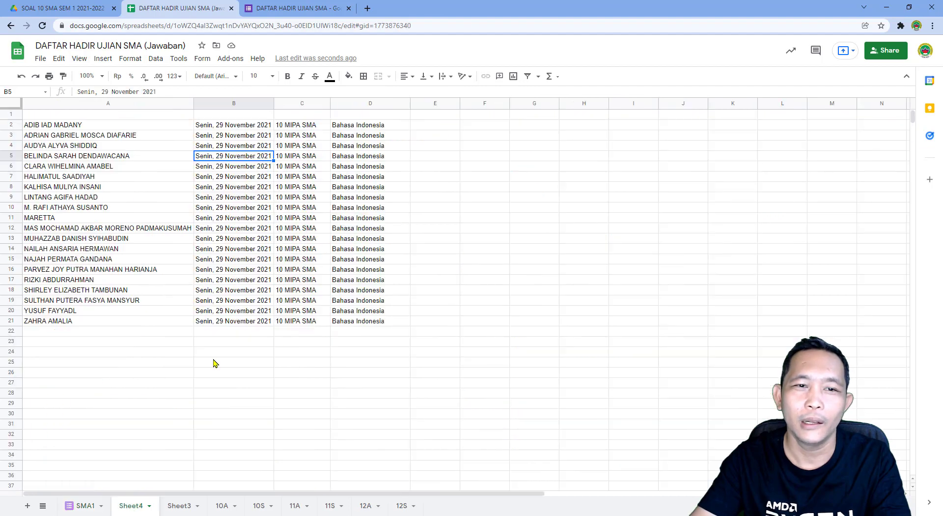
Step: Add column J after I in the SELECT list of the A2 query to output the exam session time
{"action": "left_click", "coordinate": [246, 127]}
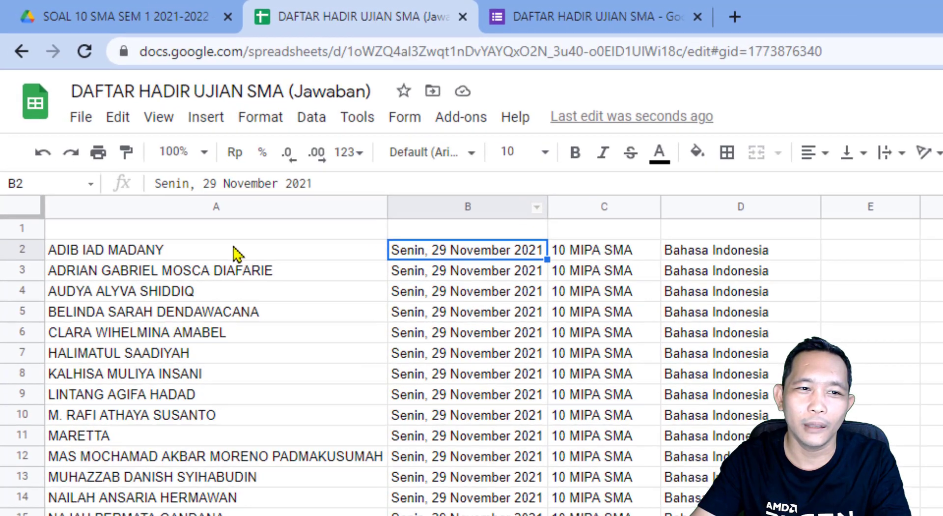
{"action": "left_click", "coordinate": [116, 124]}
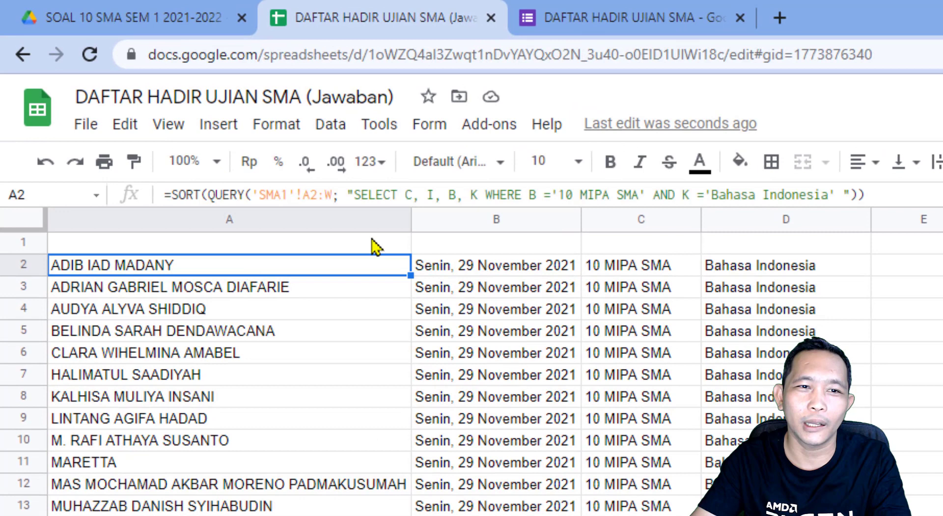
{"action": "left_click", "coordinate": [449, 194]}
{"action": "type", "text": "J,"}
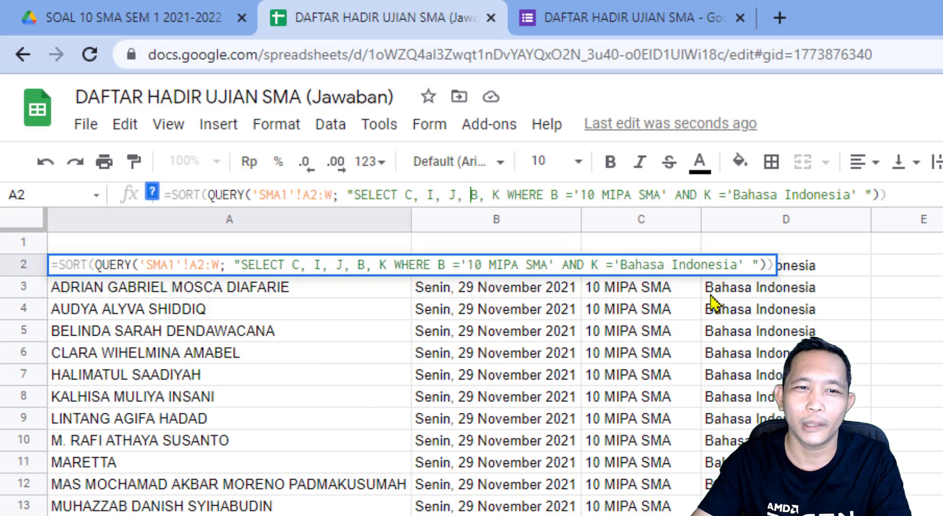
{"action": "key", "text": "Return"}
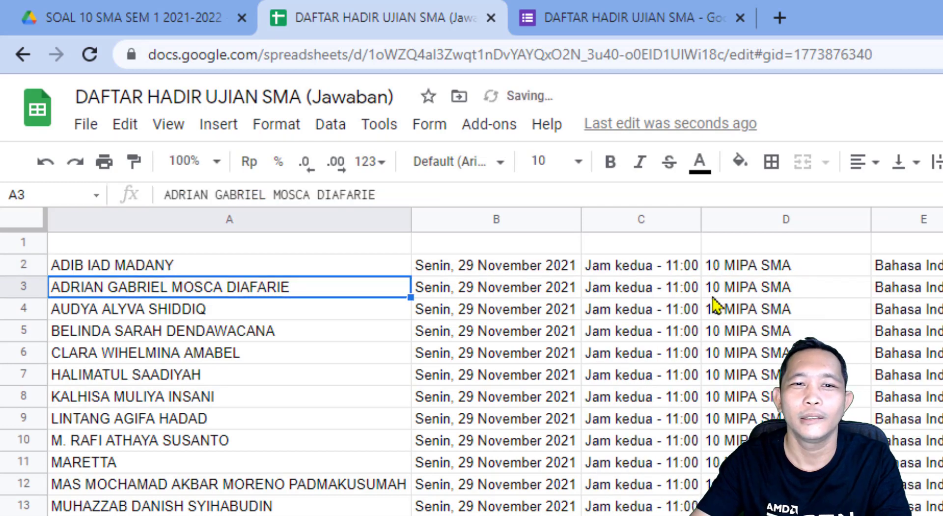
Step: Fit the widths of columns C, D and E to their session, class and subject entries
{"action": "double_click", "coordinate": [699, 226]}
{"action": "left_click", "coordinate": [942, 461]}
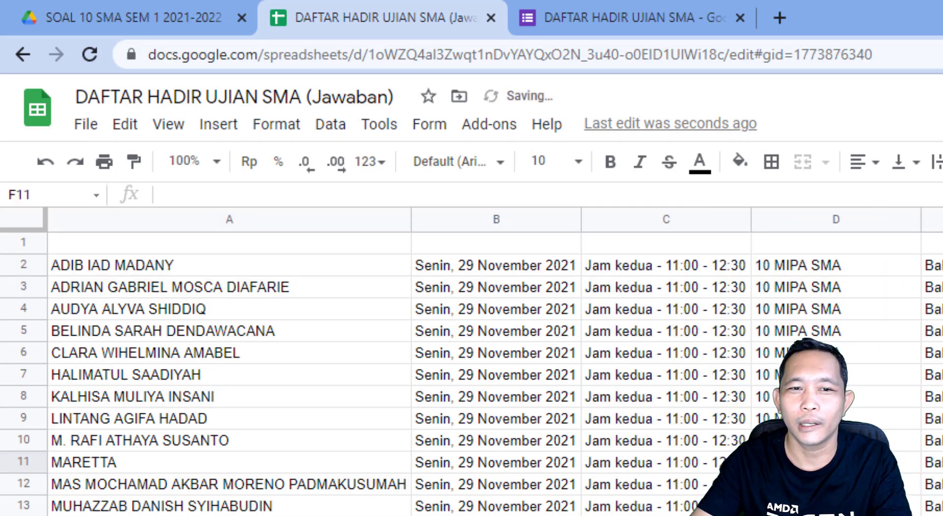
{"action": "left_click", "coordinate": [320, 269]}
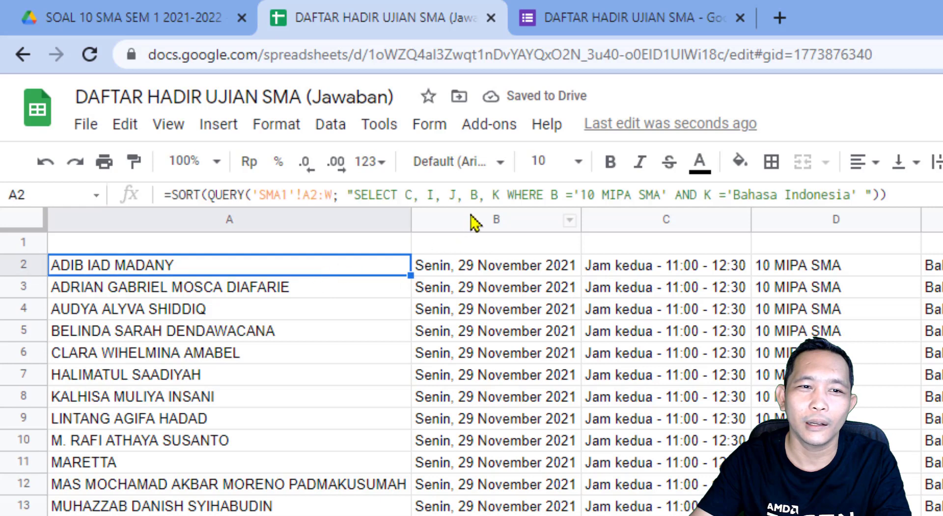
{"action": "left_click", "coordinate": [942, 515]}
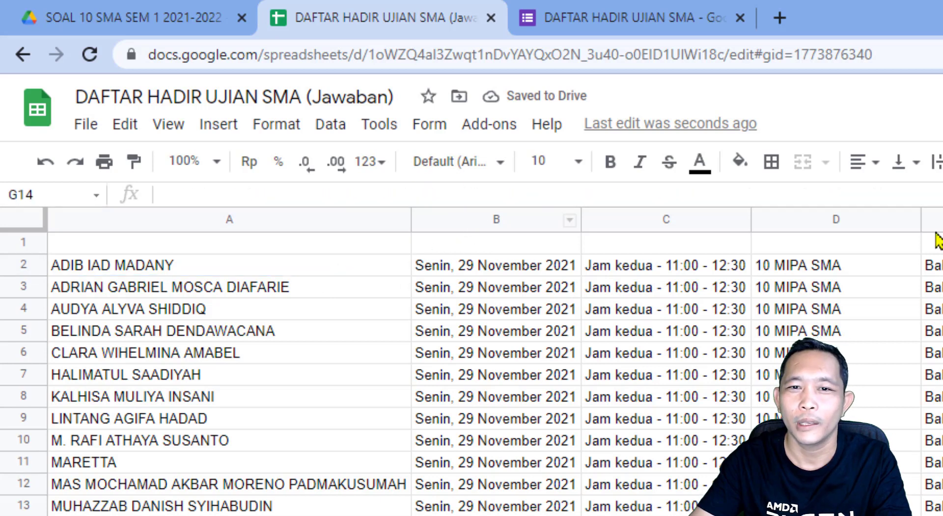
{"action": "double_click", "coordinate": [918, 219]}
{"action": "left_click", "coordinate": [942, 419]}
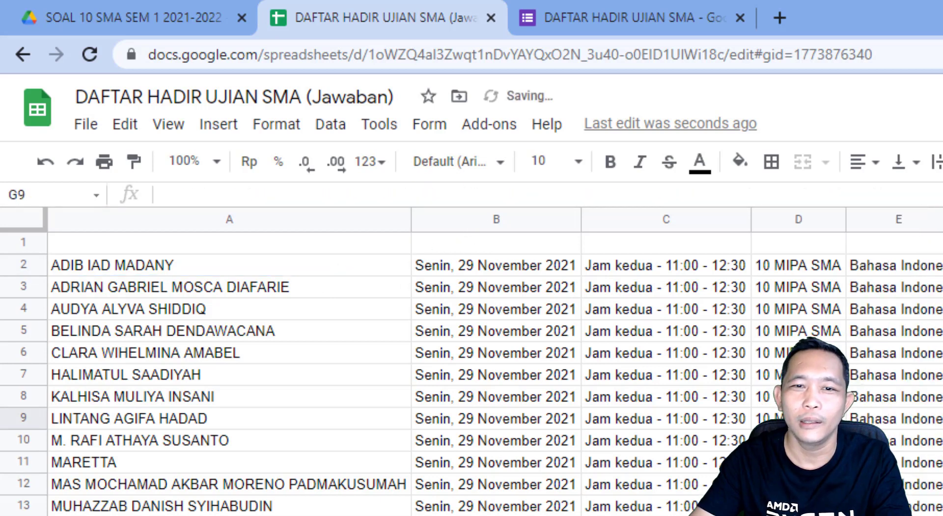
{"action": "left_click_drag", "start_coordinate": [196, 262], "coordinate": [913, 515]}
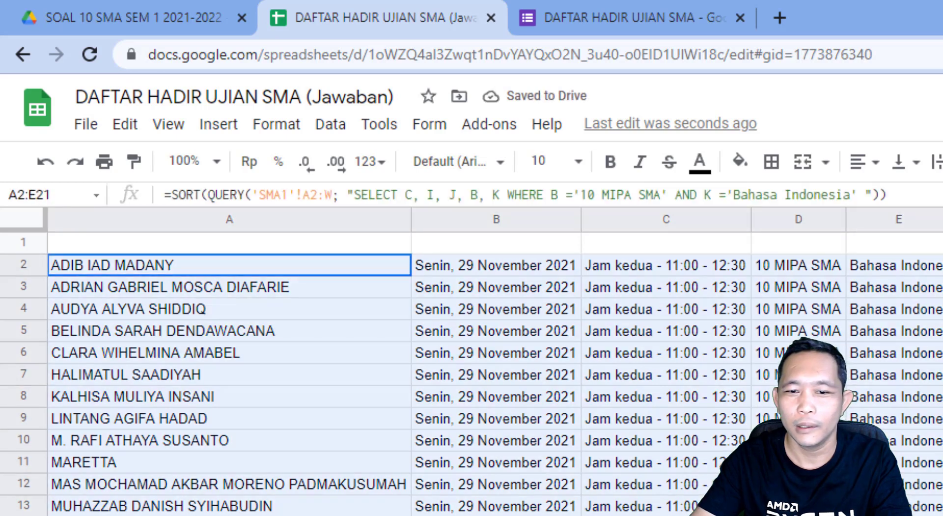
{"action": "left_click", "coordinate": [942, 331]}
{"action": "left_click_drag", "start_coordinate": [269, 267], "coordinate": [933, 515]}
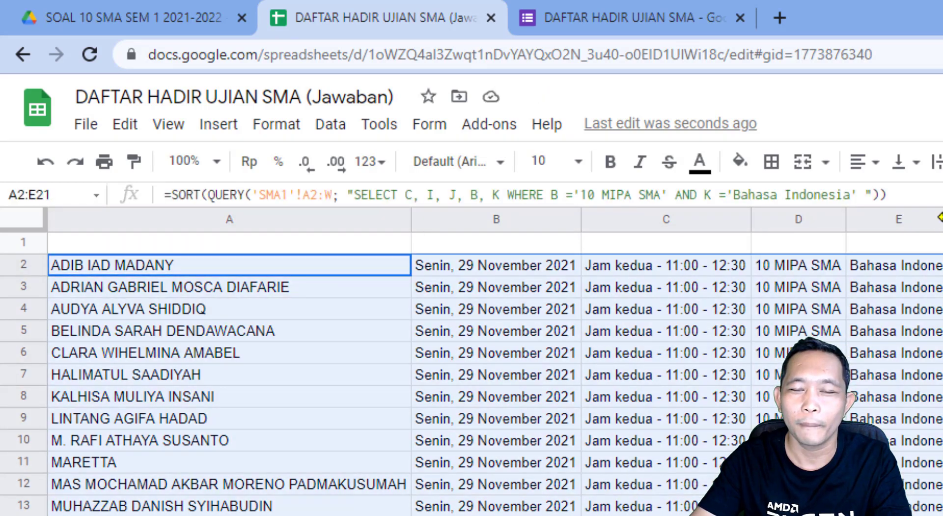
{"action": "double_click", "coordinate": [942, 221]}
{"action": "left_click", "coordinate": [942, 462]}
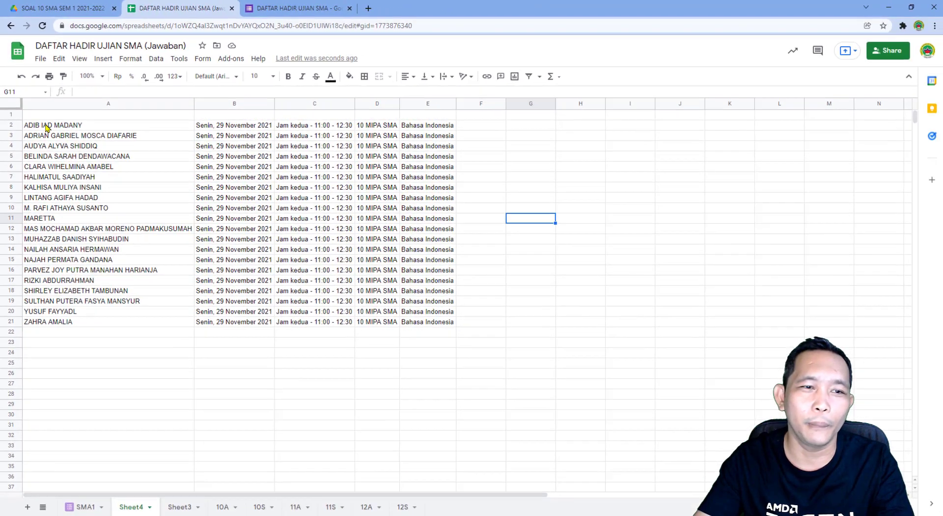
{"action": "left_click_drag", "start_coordinate": [43, 124], "coordinate": [426, 324]}
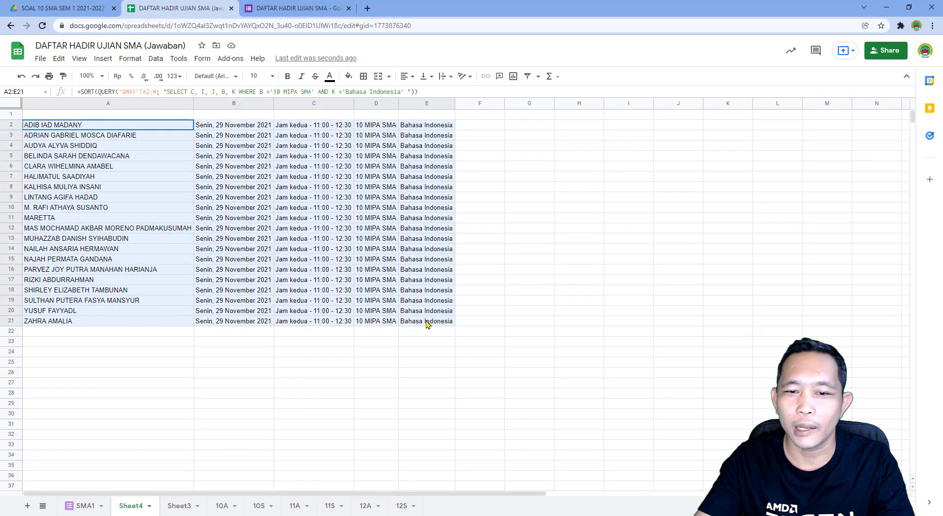
{"action": "left_click", "coordinate": [546, 284]}
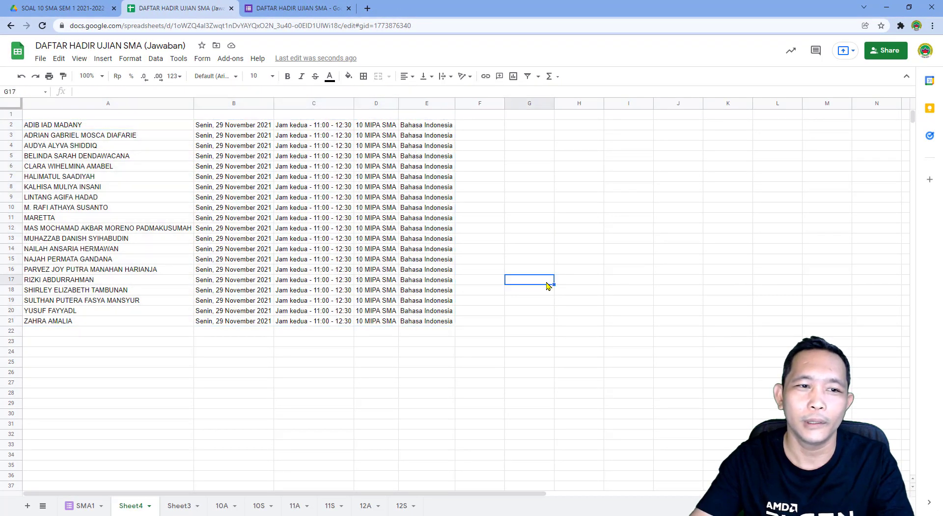
Step: Copy the A2 query formula into G2, narrowing column F to a thin gap between the two lists
{"action": "left_click", "coordinate": [75, 127]}
{"action": "left_click_drag", "start_coordinate": [439, 90], "coordinate": [73, 93]}
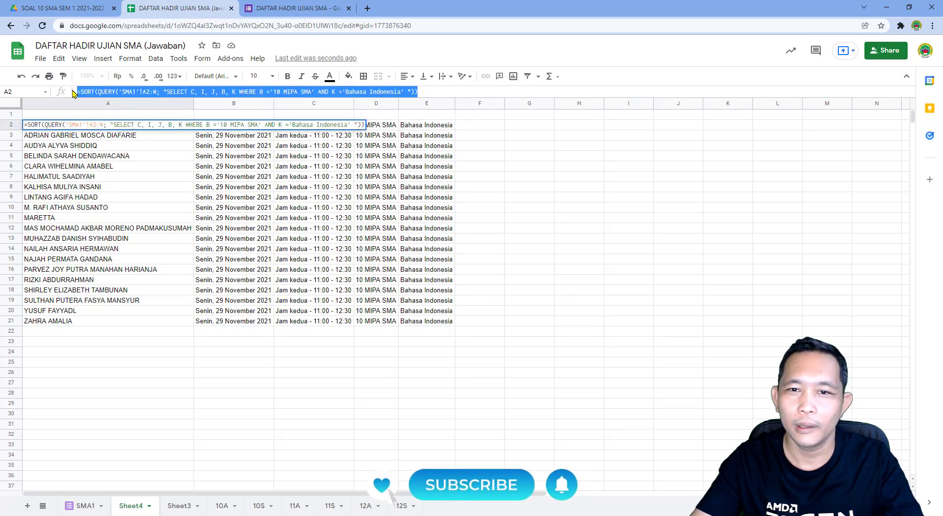
{"action": "left_click_drag", "start_coordinate": [503, 105], "coordinate": [479, 104]}
{"action": "left_click", "coordinate": [495, 126]}
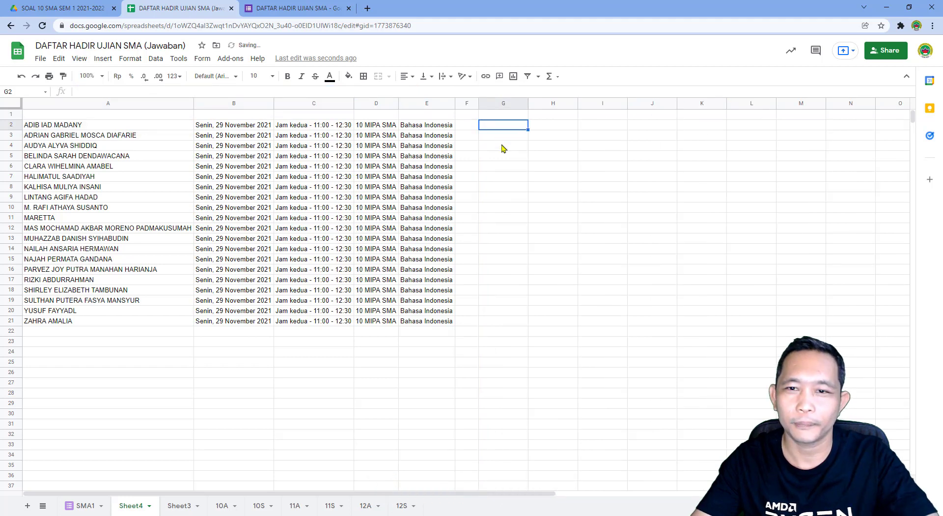
{"action": "key", "text": "ctrl+v"}
Step: Fit the widths of columns G to K to the contents of the copied list
{"action": "left_click_drag", "start_coordinate": [513, 108], "coordinate": [724, 146]}
{"action": "left_click", "coordinate": [721, 104]}
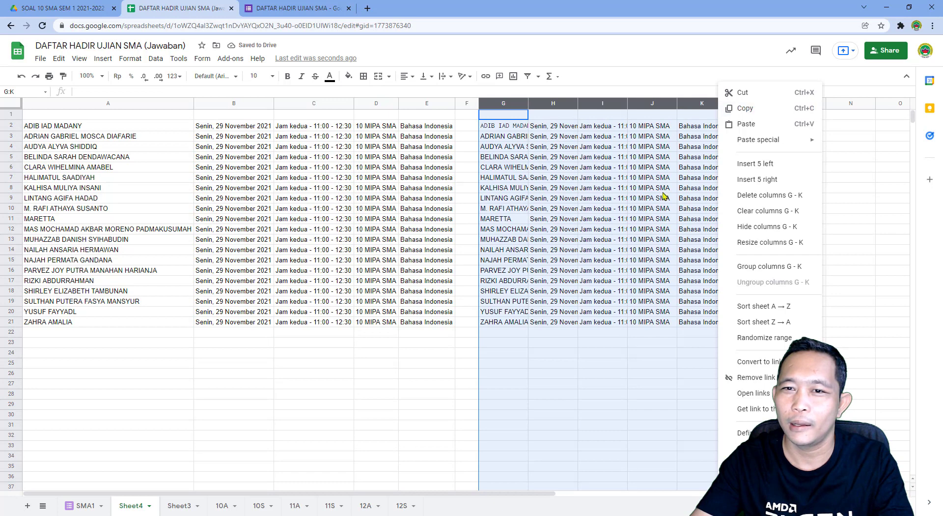
{"action": "left_click", "coordinate": [663, 189]}
{"action": "left_click_drag", "start_coordinate": [505, 105], "coordinate": [726, 118]}
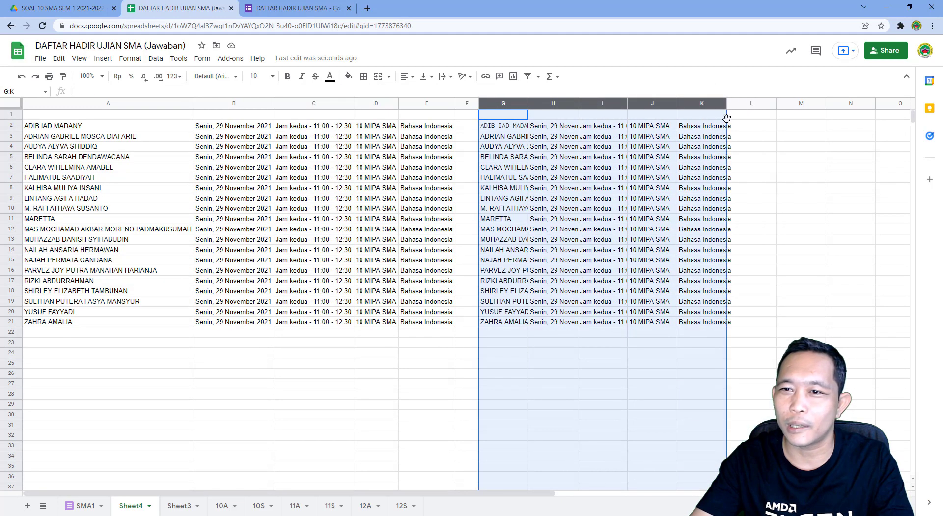
{"action": "double_click", "coordinate": [725, 103]}
{"action": "left_click", "coordinate": [746, 340]}
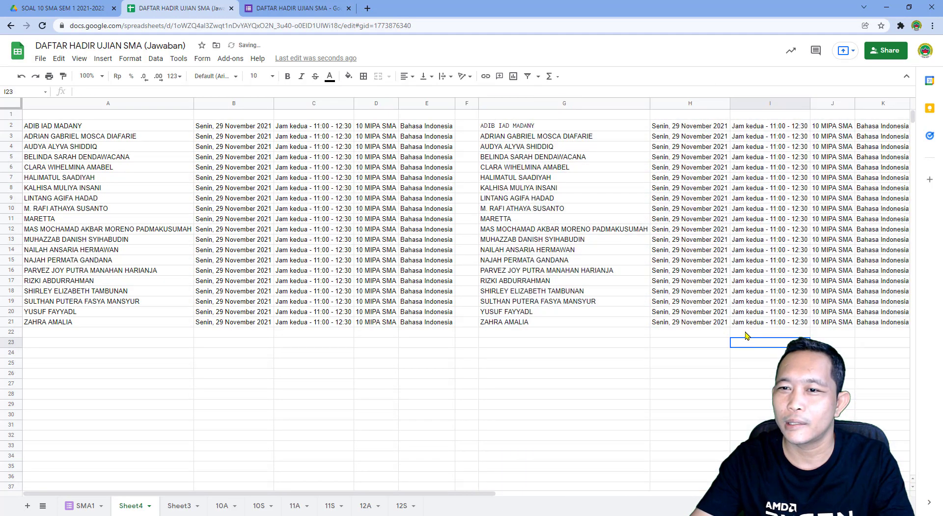
Step: Find the Nama Siswa 11A column in SMA1 and replace C with E in the SELECT list of the G2 query
{"action": "left_click", "coordinate": [833, 103]}
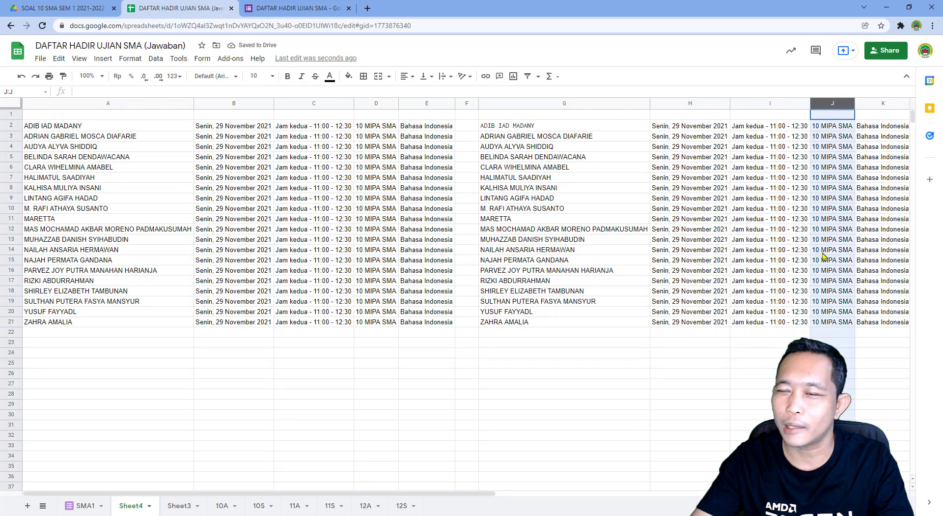
{"action": "left_click", "coordinate": [833, 127]}
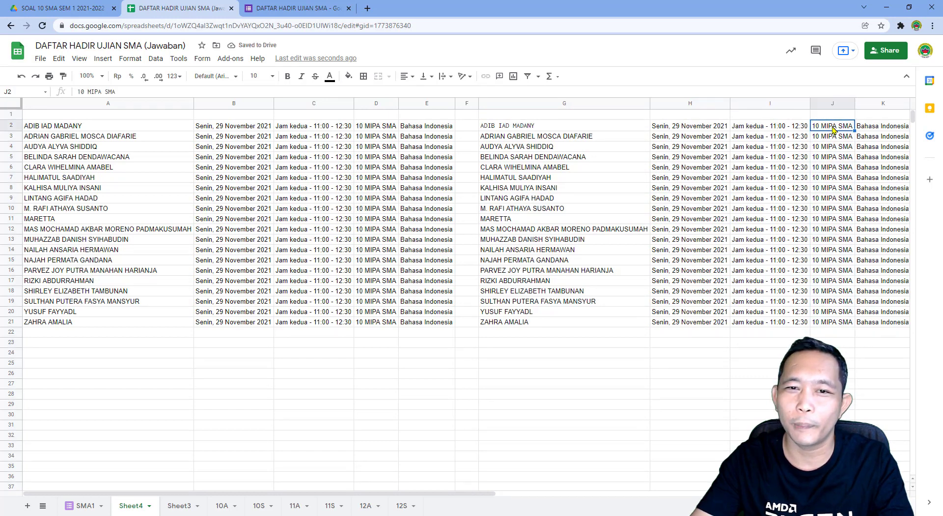
{"action": "left_click", "coordinate": [85, 505]}
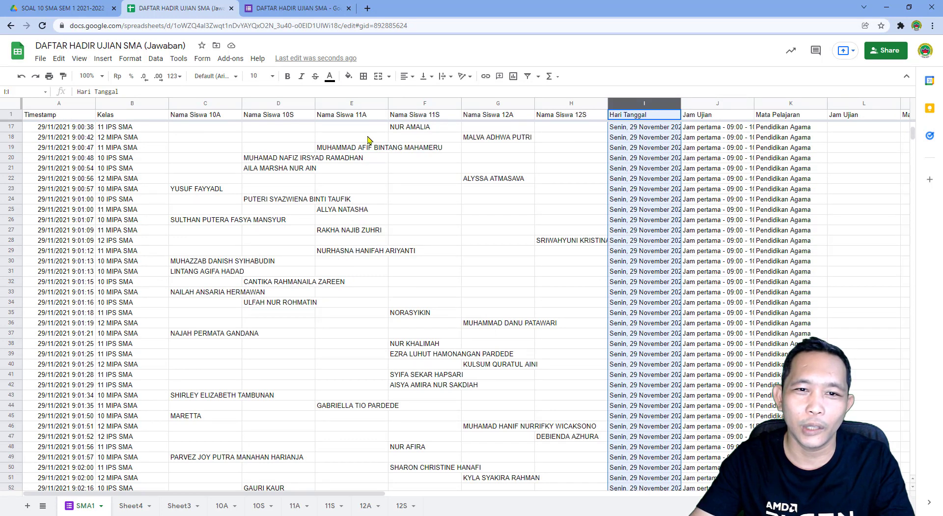
{"action": "left_click", "coordinate": [356, 107]}
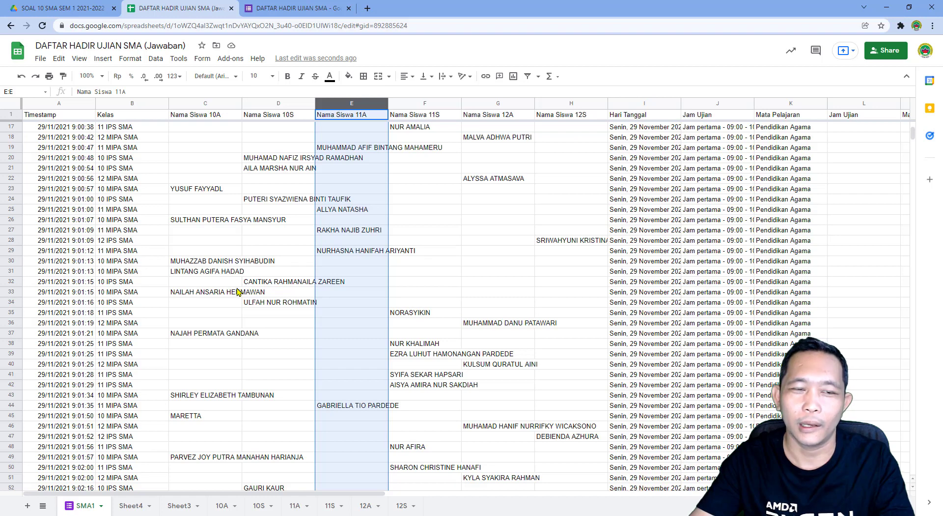
{"action": "left_click", "coordinate": [129, 507]}
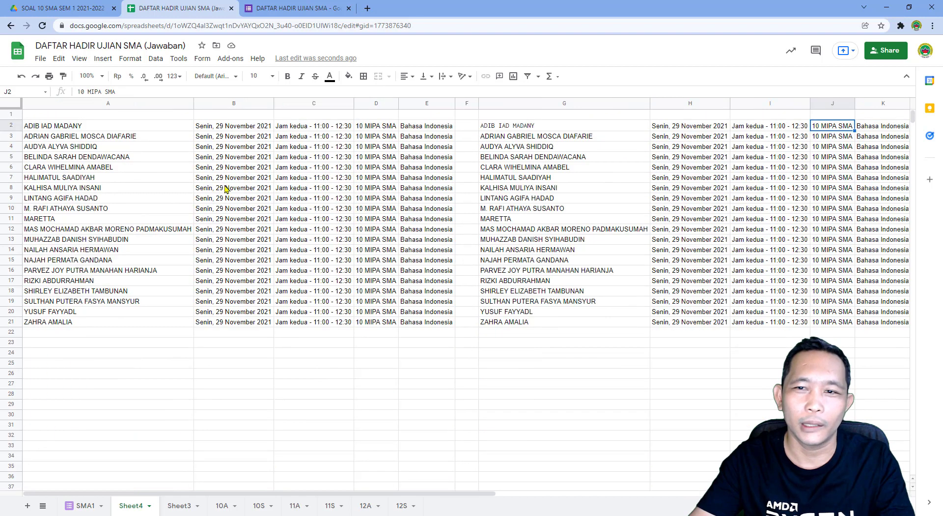
{"action": "left_click", "coordinate": [504, 127]}
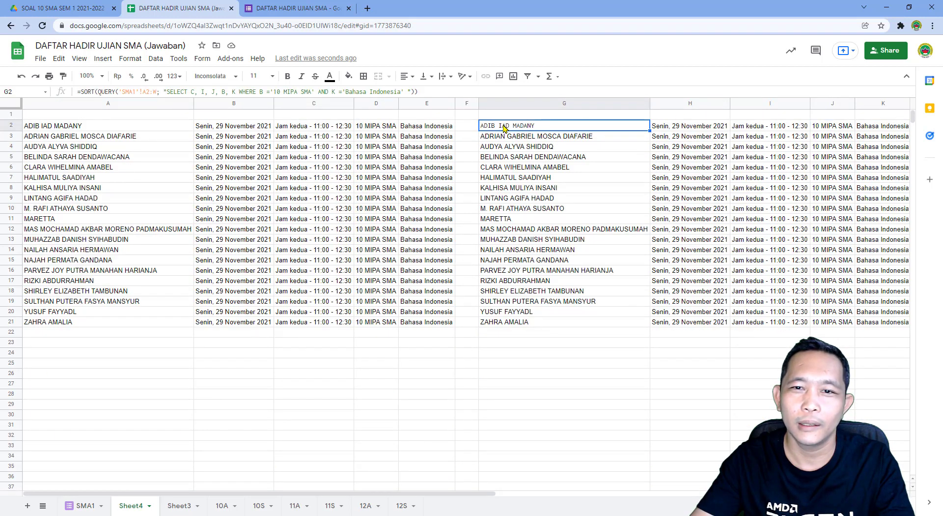
{"action": "left_click", "coordinate": [84, 505]}
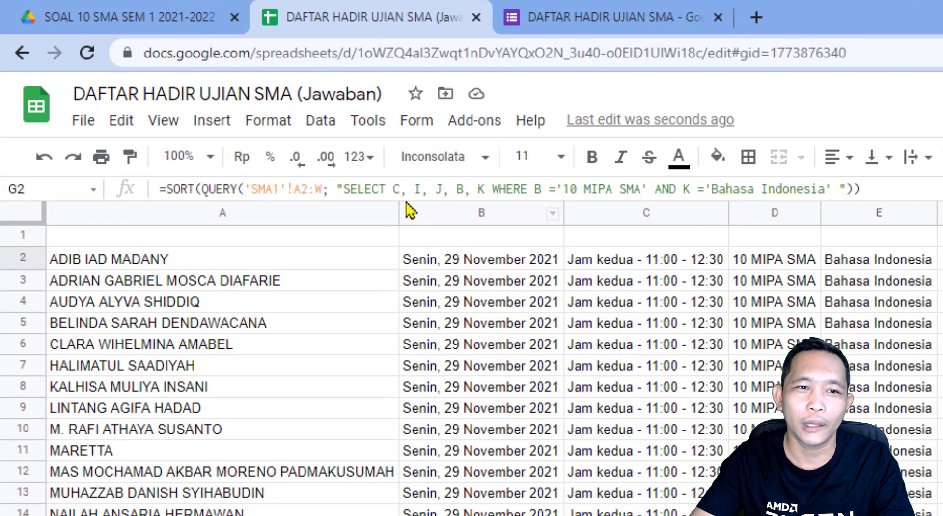
{"action": "left_click", "coordinate": [401, 189]}
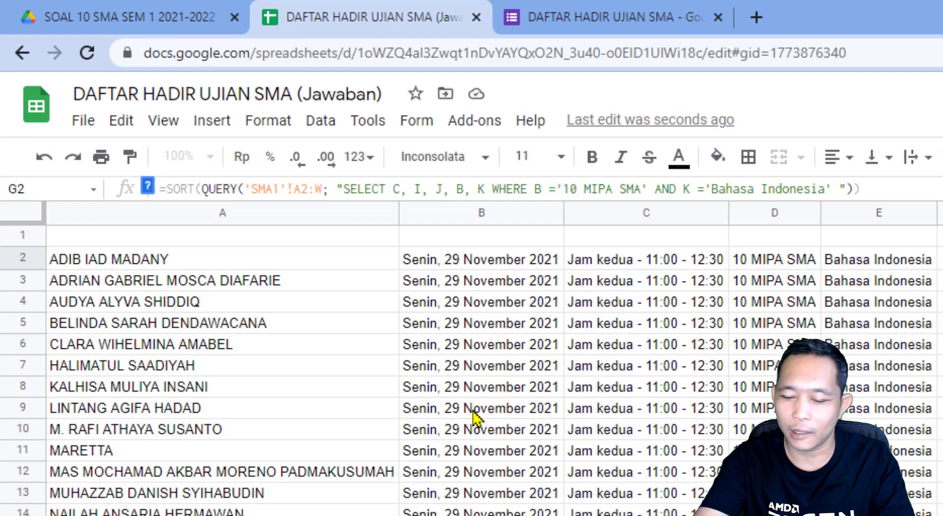
{"action": "key", "text": "BackSpace"}
{"action": "type", "text": "E"}
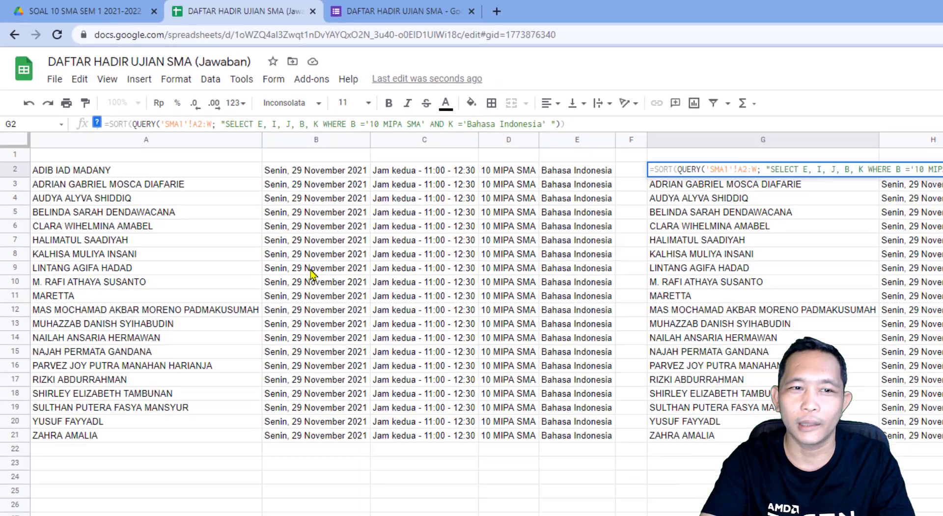
{"action": "key", "text": "Return"}
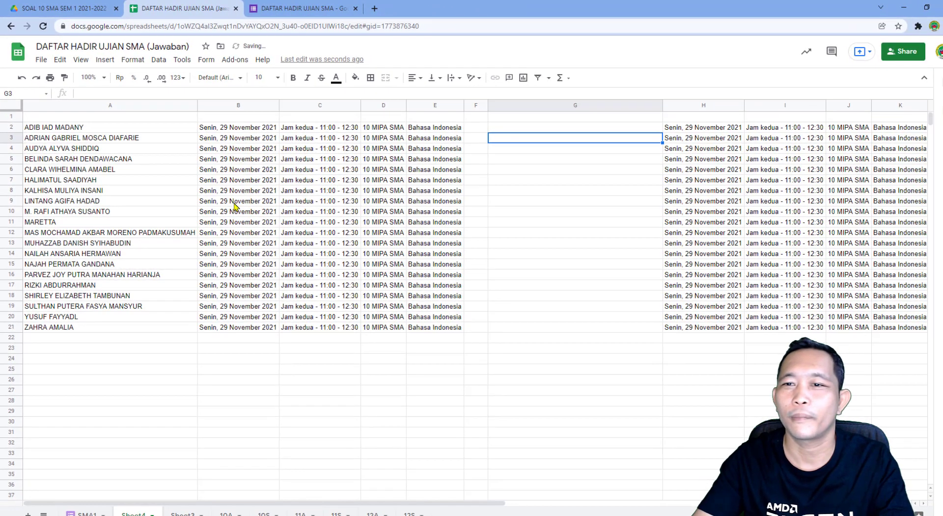
Step: Set the class condition in the G2 query to '11 MIPA SMA'
{"action": "left_click", "coordinate": [532, 129]}
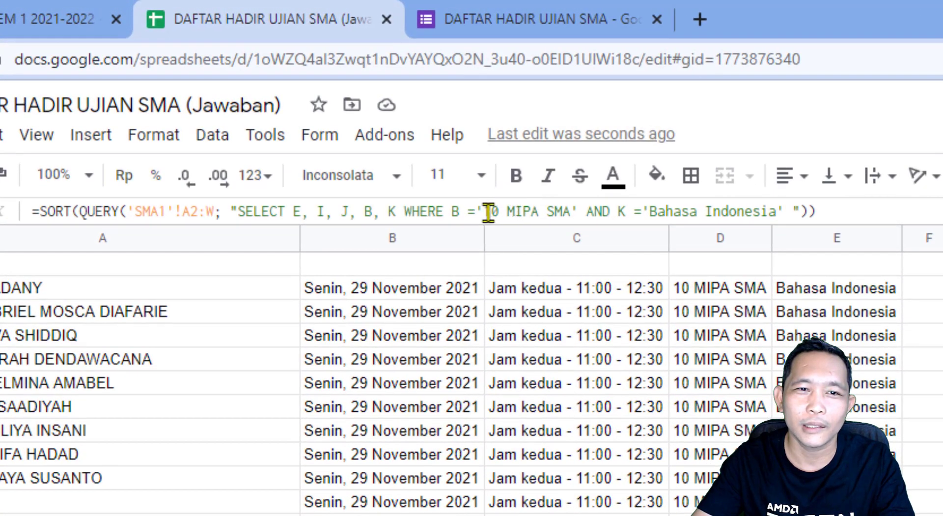
{"action": "left_click_drag", "start_coordinate": [487, 212], "coordinate": [563, 212]}
{"action": "left_click", "coordinate": [509, 212]}
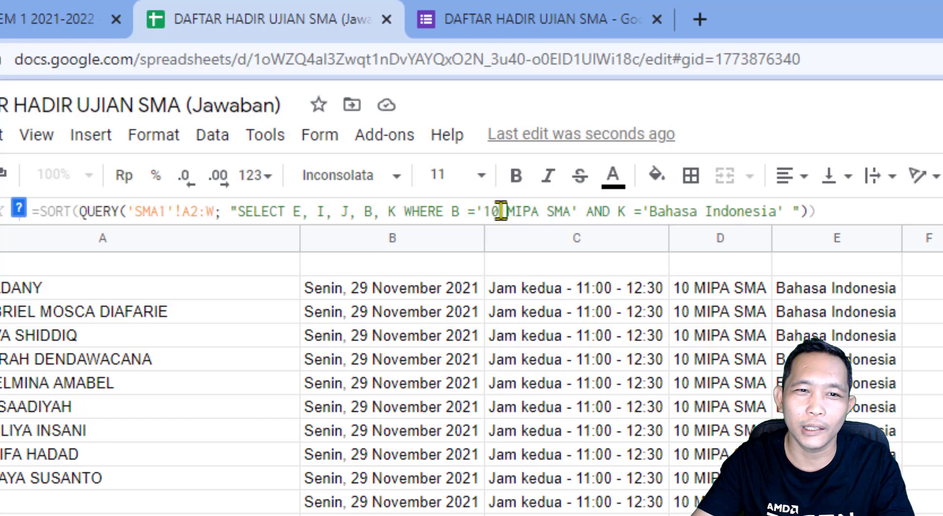
{"action": "left_click_drag", "start_coordinate": [497, 211], "coordinate": [491, 211]}
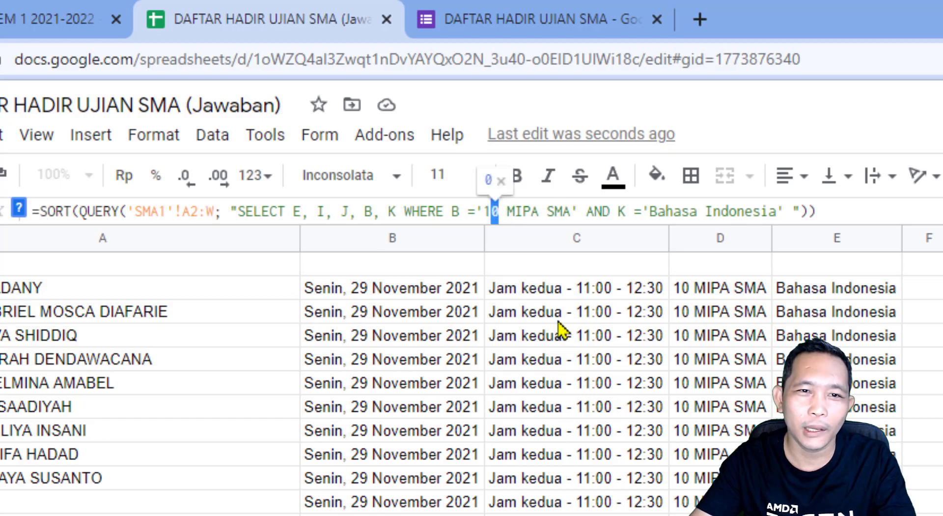
{"action": "type", "text": "1"}
{"action": "key", "text": "Return"}
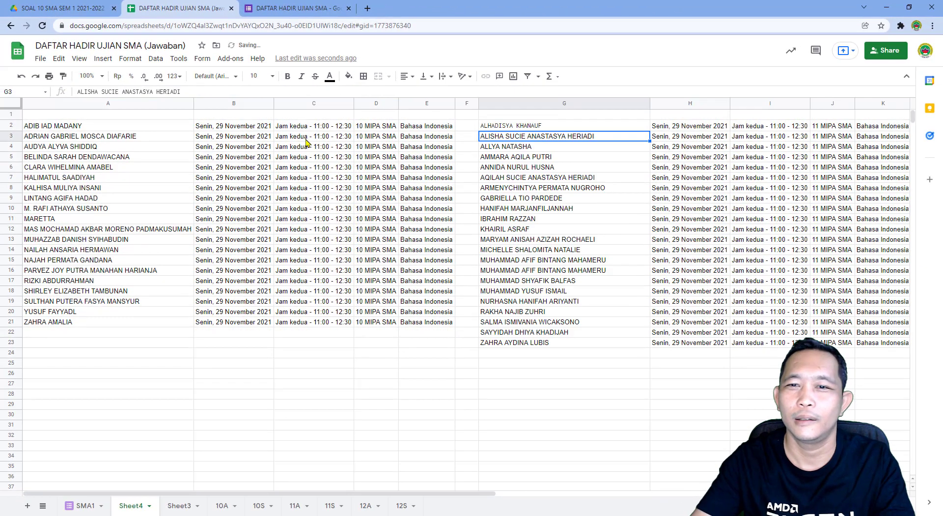
Step: Review the class and subject entries of the second list against the G2 query formula
{"action": "left_click", "coordinate": [583, 263]}
{"action": "left_click_drag", "start_coordinate": [519, 127], "coordinate": [648, 267]}
{"action": "left_click", "coordinate": [544, 129]}
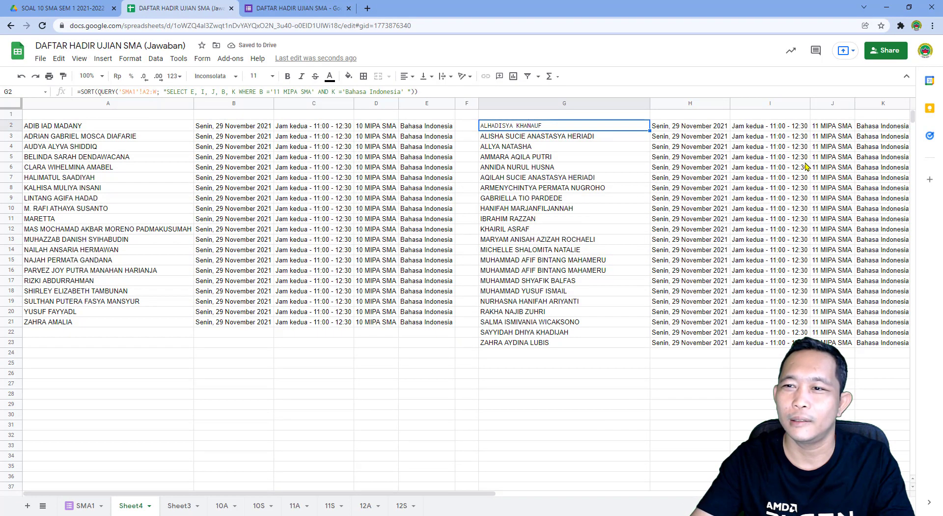
{"action": "left_click", "coordinate": [831, 127]}
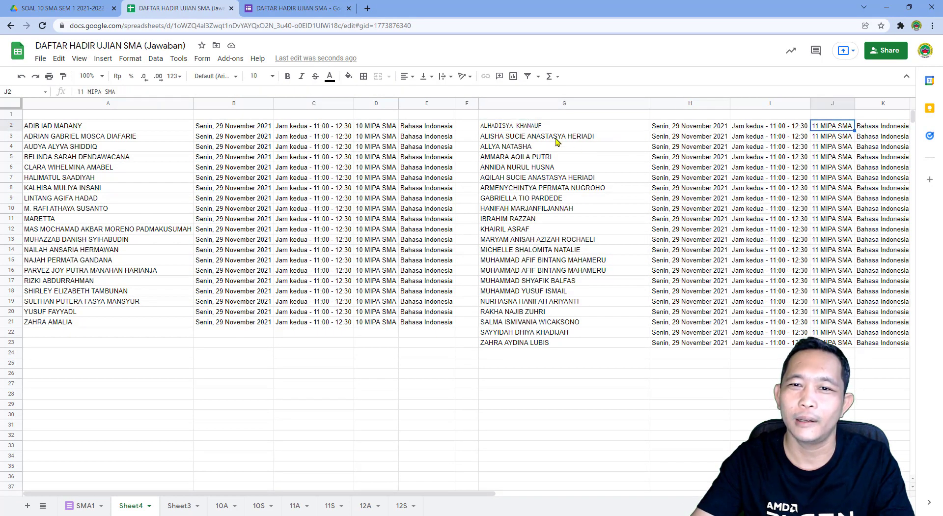
{"action": "left_click", "coordinate": [869, 130]}
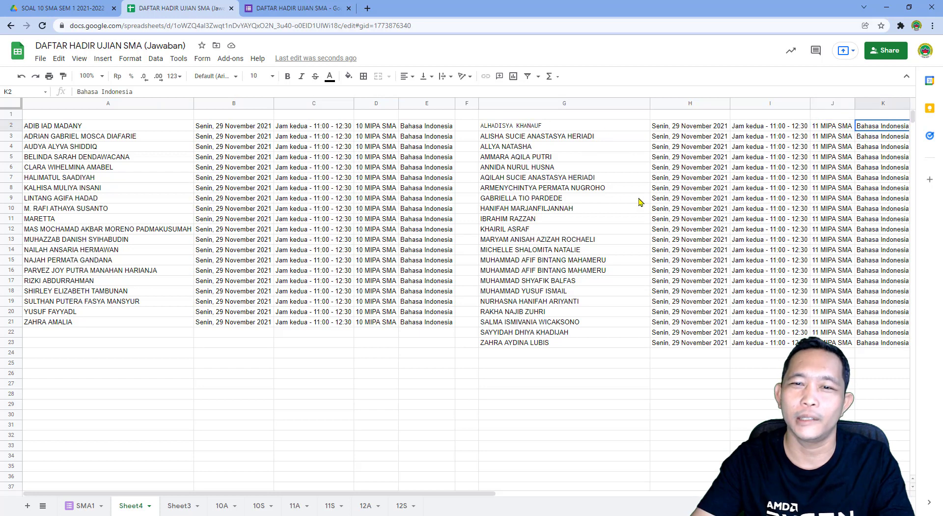
{"action": "left_click", "coordinate": [546, 129]}
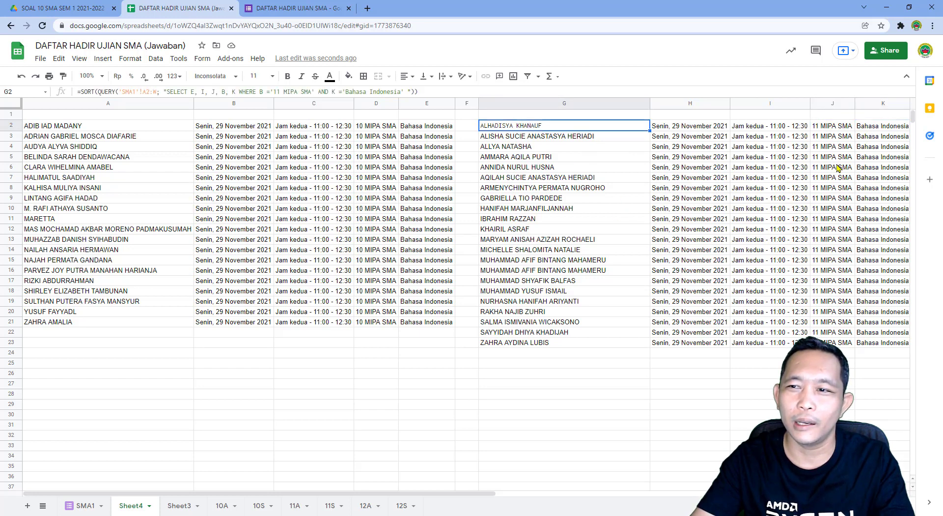
{"action": "left_click", "coordinate": [894, 129]}
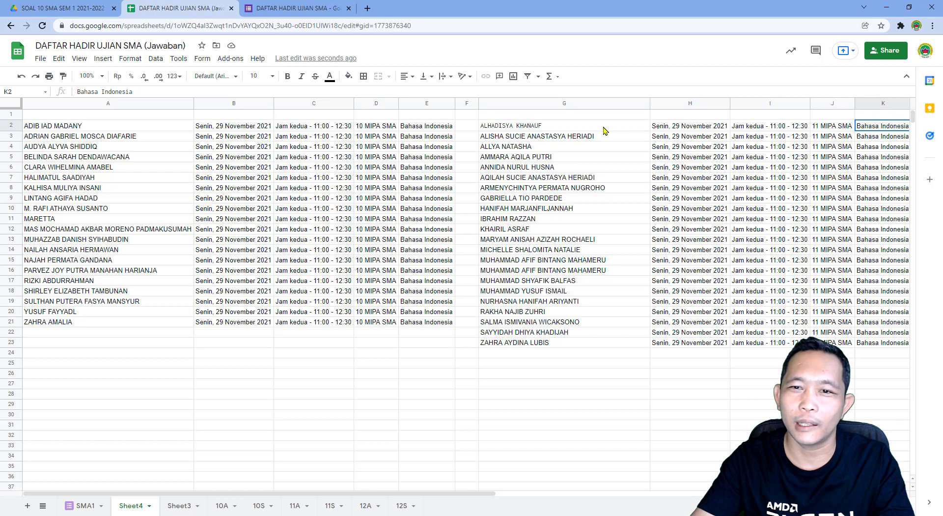
Step: Set the subject condition in the G2 query to 'Pendidikan Agama' and compare the subject columns of both lists
{"action": "left_click", "coordinate": [586, 129]}
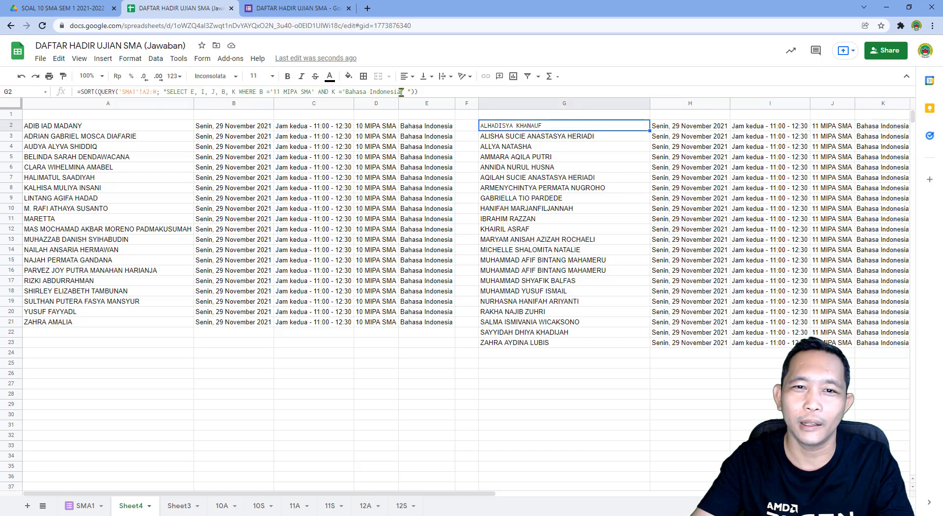
{"action": "left_click_drag", "start_coordinate": [400, 91], "coordinate": [347, 91]}
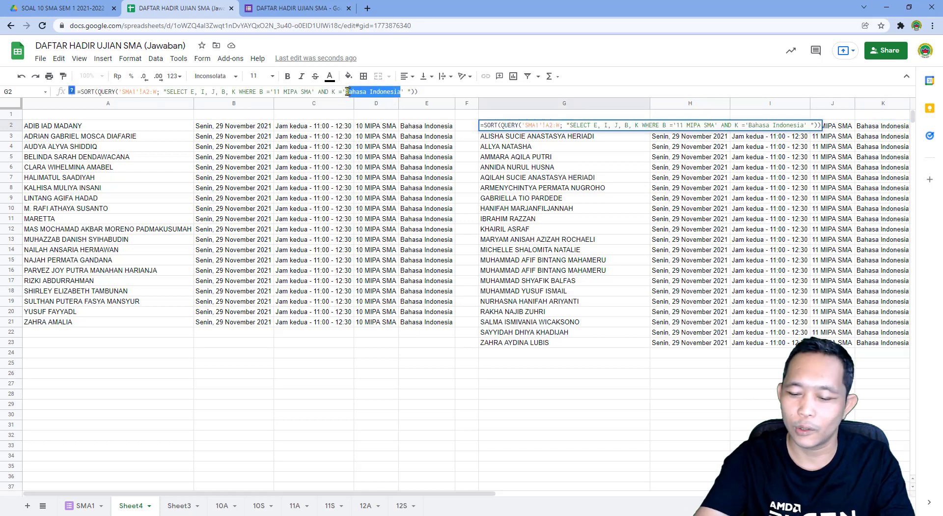
{"action": "key", "text": "BackSpace"}
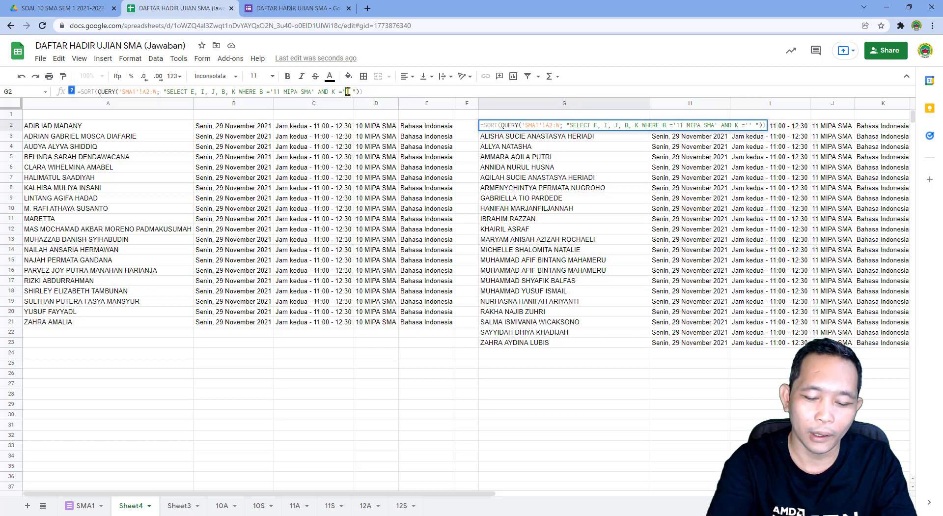
{"action": "type", "text": "pENDIDI"}
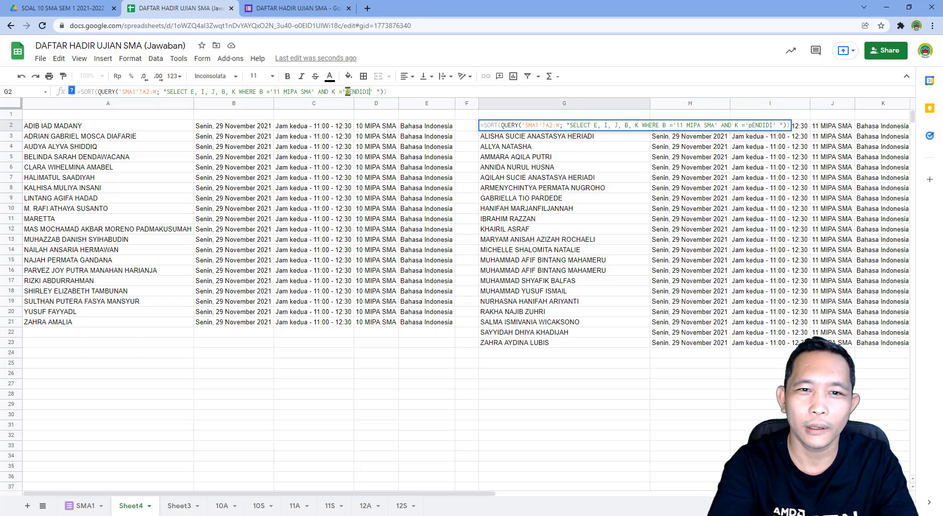
{"action": "key", "text": "BackSpace"}
{"action": "key", "text": "BackSpace"}
{"action": "key", "text": "BackSpace"}
{"action": "key", "text": "BackSpace"}
{"action": "key", "text": "BackSpace"}
{"action": "key", "text": "BackSpace"}
{"action": "key", "text": "BackSpace"}
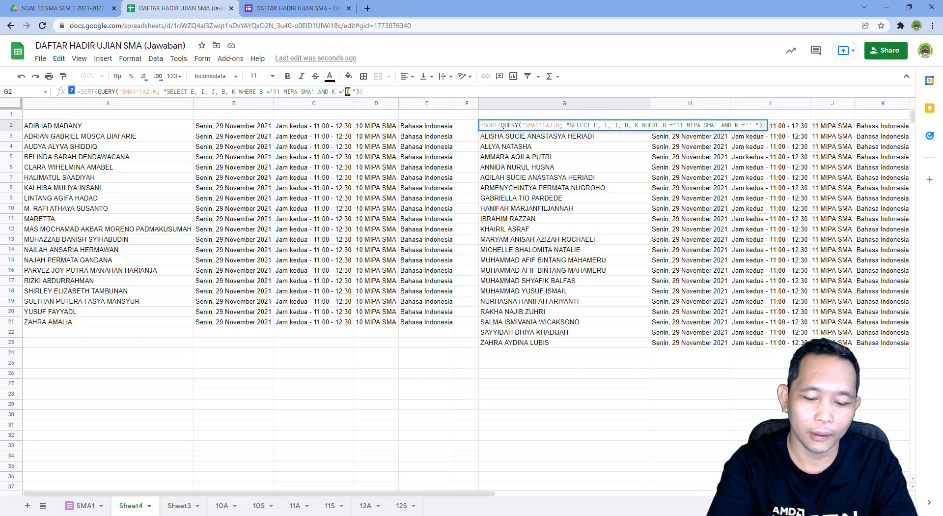
{"action": "type", "text": "Pendidika"}
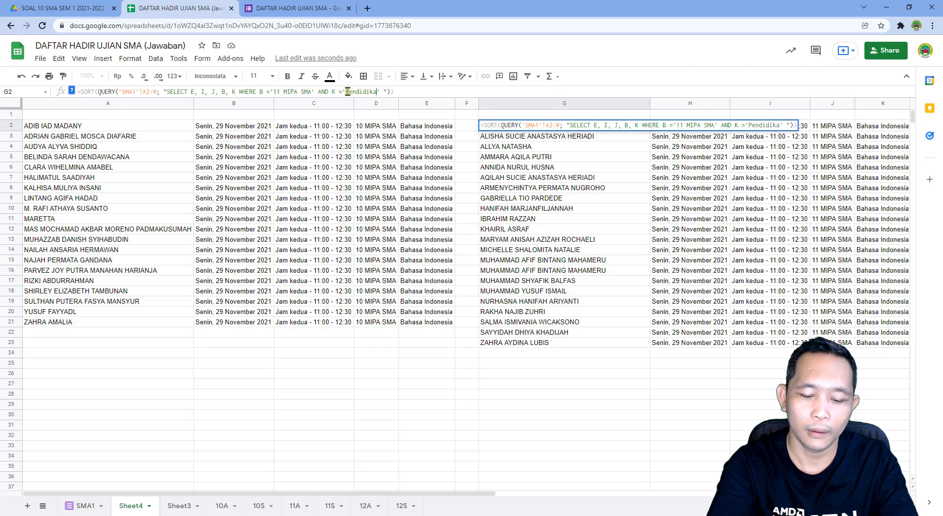
{"action": "type", "text": "n Agama"}
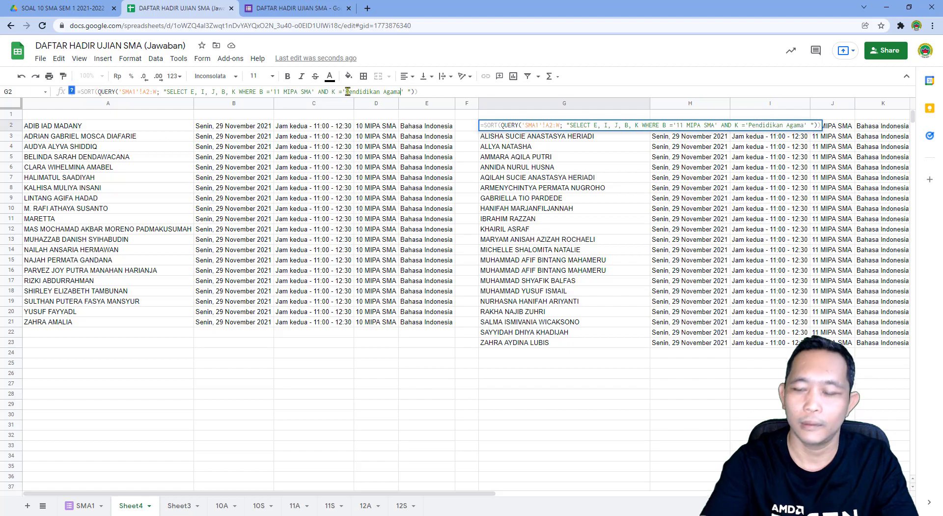
{"action": "key", "text": "Return"}
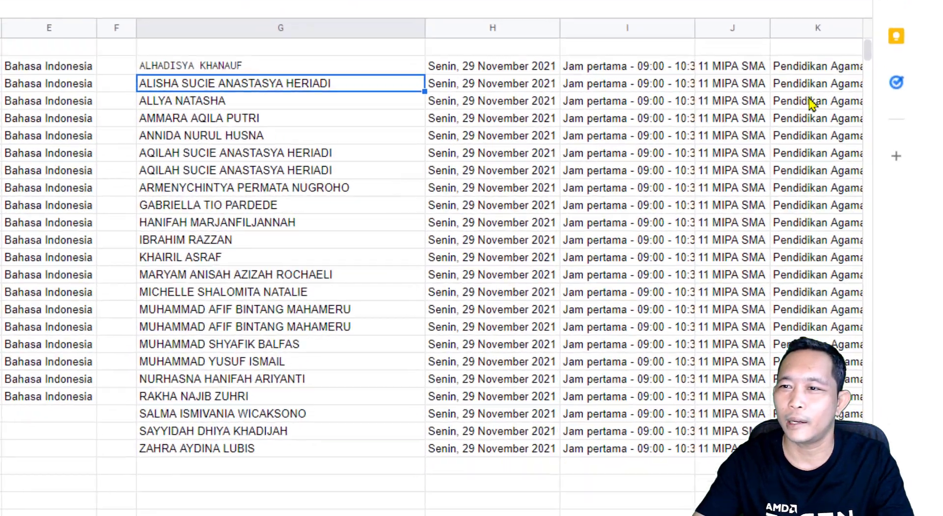
{"action": "left_click_drag", "start_coordinate": [803, 66], "coordinate": [805, 448]}
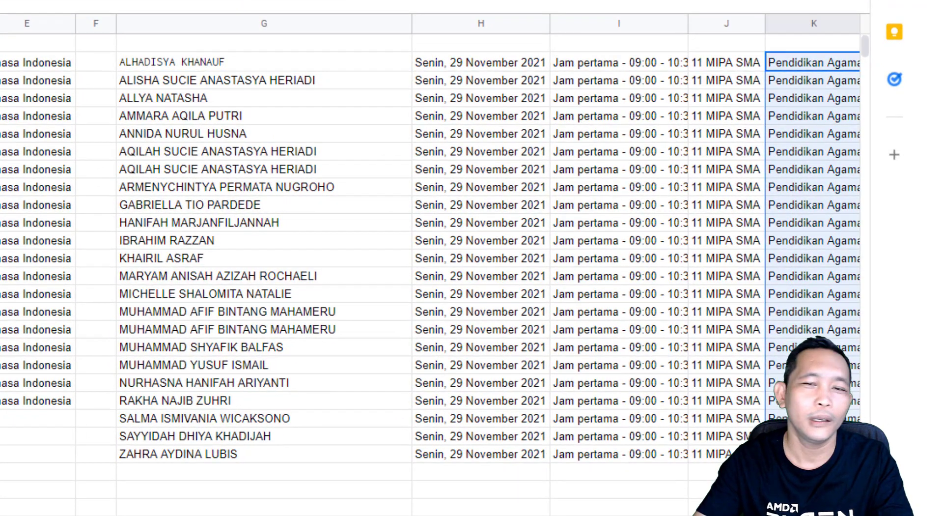
{"action": "left_click", "coordinate": [314, 514]}
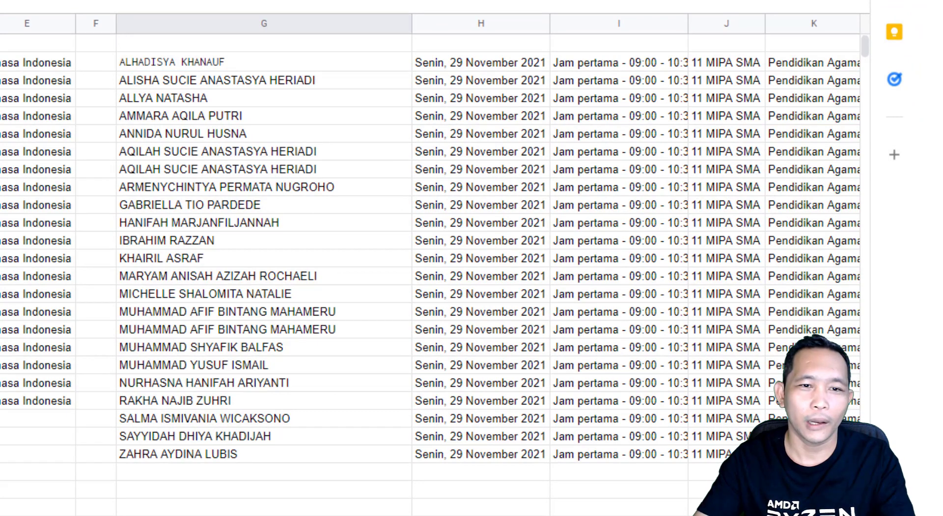
{"action": "left_click_drag", "start_coordinate": [0, 62], "coordinate": [14, 403]}
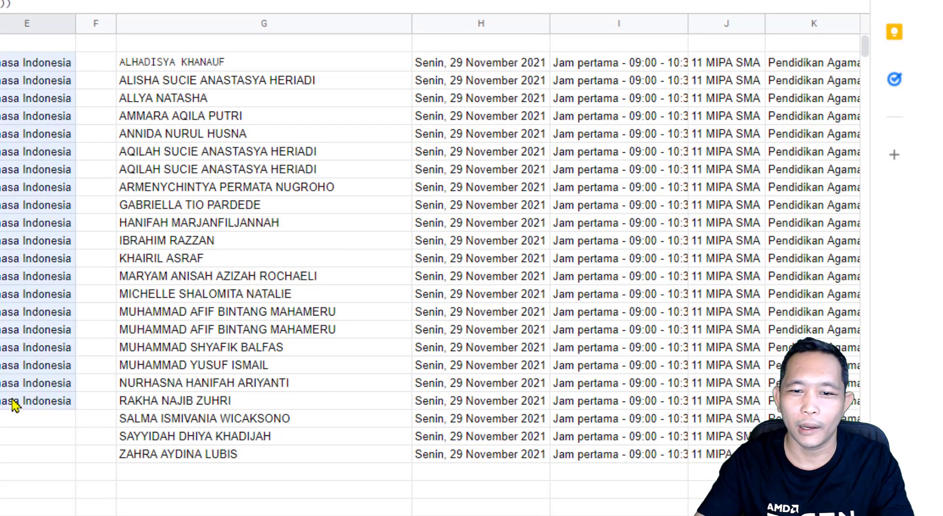
{"action": "left_click", "coordinate": [10, 489]}
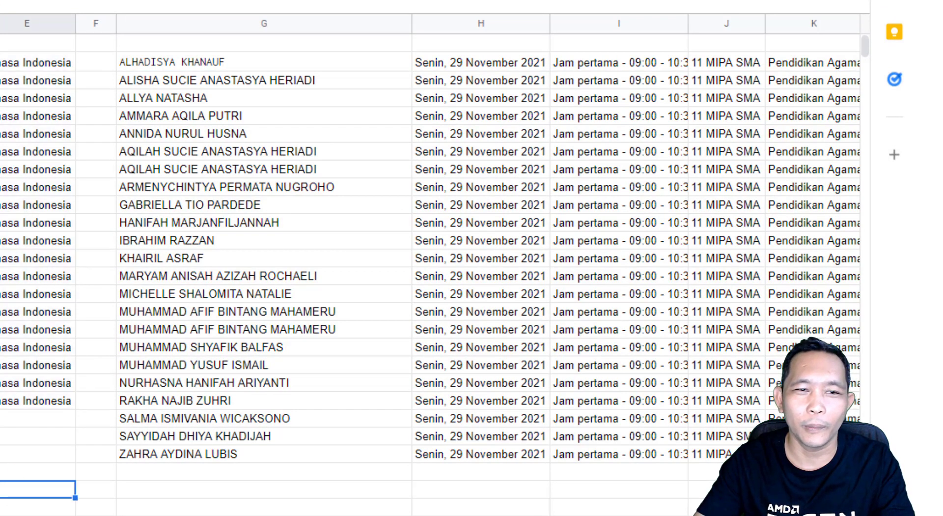
Step: Enter the headers NAMA, TANGGAL, JAM KE, KELAS and MAPEL in A1:E1 above the first list
{"action": "left_click", "coordinate": [204, 138]}
{"action": "type", "text": "NAMA"}
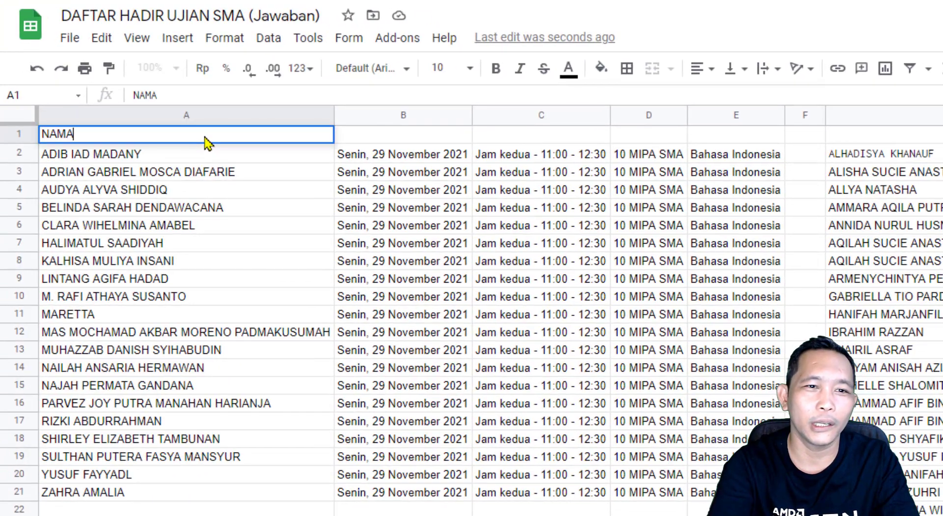
{"action": "key", "text": "Tab"}
{"action": "type", "text": "TANGG"}
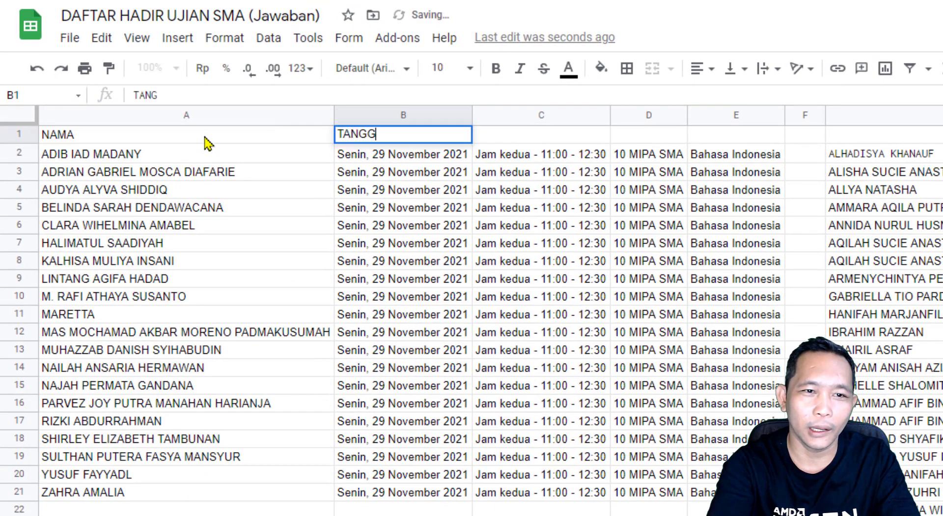
{"action": "type", "text": "AL"}
{"action": "key", "text": "Tab"}
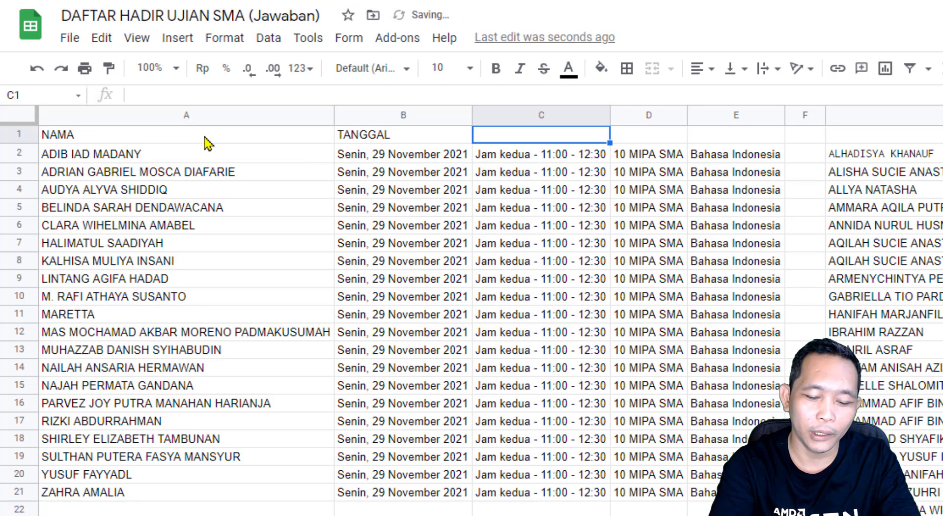
{"action": "type", "text": "JAM KE"}
{"action": "key", "text": "Tab"}
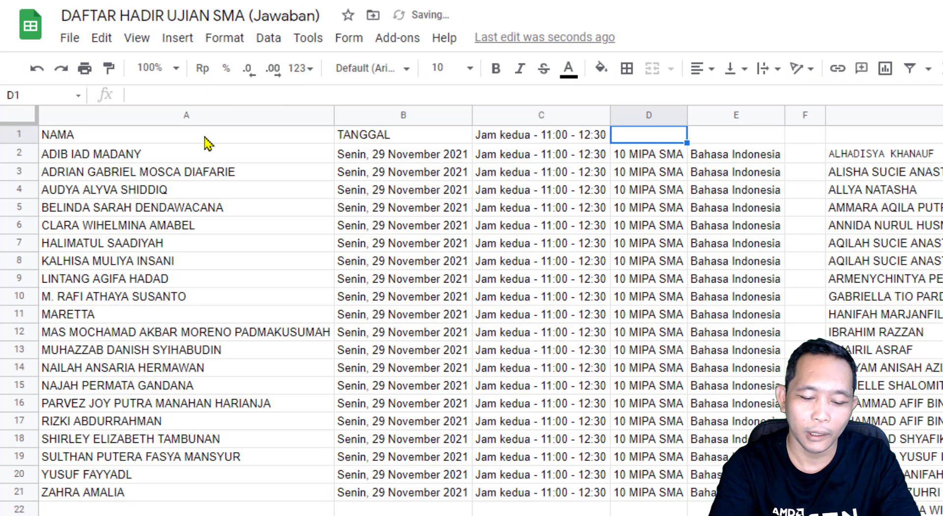
{"action": "type", "text": "KELAS"}
{"action": "key", "text": "Tab"}
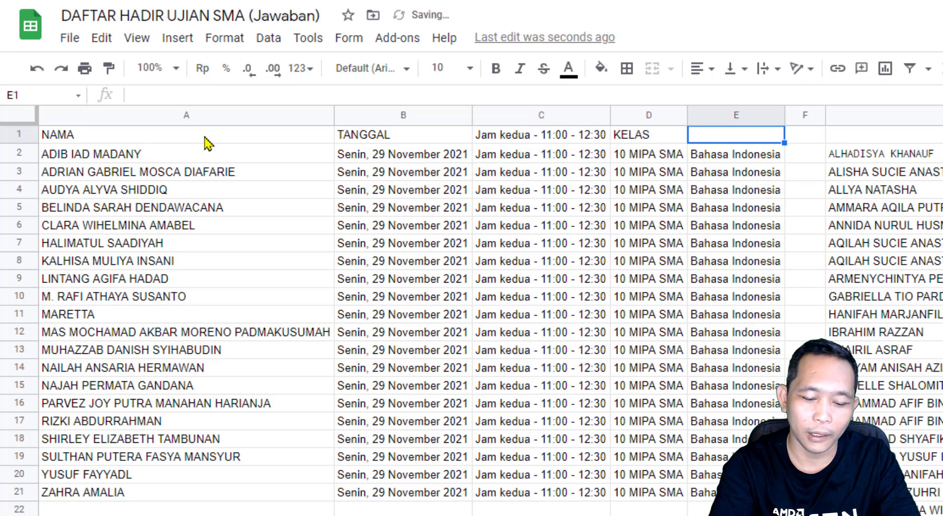
{"action": "type", "text": "MAPEL"}
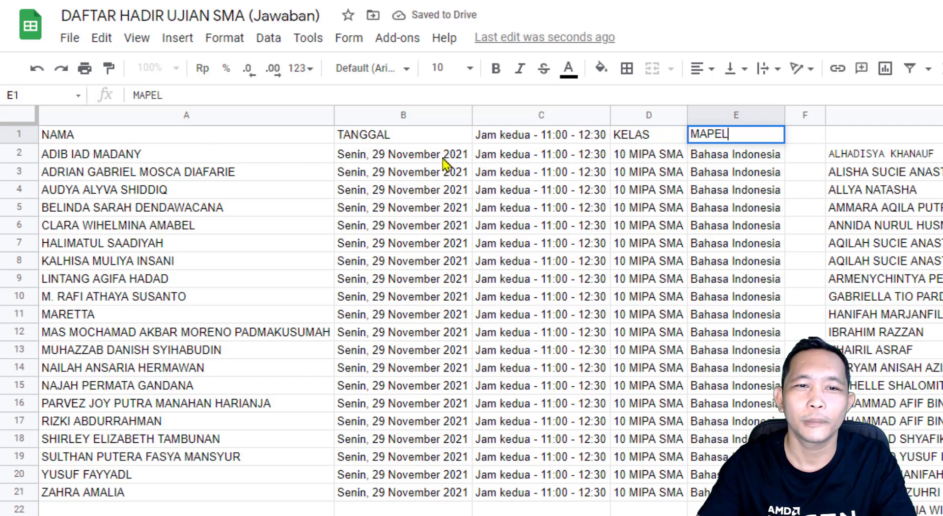
Step: Shorten the header in C1 to 'Jam ke'
{"action": "double_click", "coordinate": [502, 136]}
{"action": "key", "text": "BackSpace"}
{"action": "key", "text": "BackSpace"}
{"action": "key", "text": "BackSpace"}
{"action": "key", "text": "BackSpace"}
{"action": "key", "text": "BackSpace"}
{"action": "key", "text": "BackSpace"}
{"action": "key", "text": "BackSpace"}
{"action": "key", "text": "BackSpace"}
{"action": "key", "text": "BackSpace"}
{"action": "key", "text": "BackSpace"}
{"action": "key", "text": "BackSpace"}
{"action": "key", "text": "BackSpace"}
{"action": "key", "text": "BackSpace"}
{"action": "key", "text": "BackSpace"}
{"action": "key", "text": "BackSpace"}
{"action": "key", "text": "BackSpace"}
{"action": "key", "text": "BackSpace"}
{"action": "key", "text": "BackSpace"}
{"action": "key", "text": "BackSpace"}
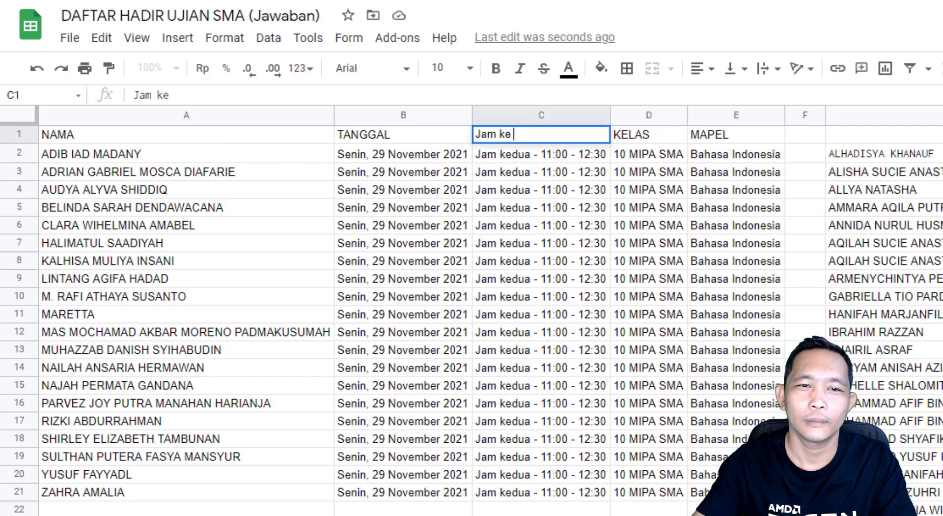
{"action": "left_click", "coordinate": [736, 515]}
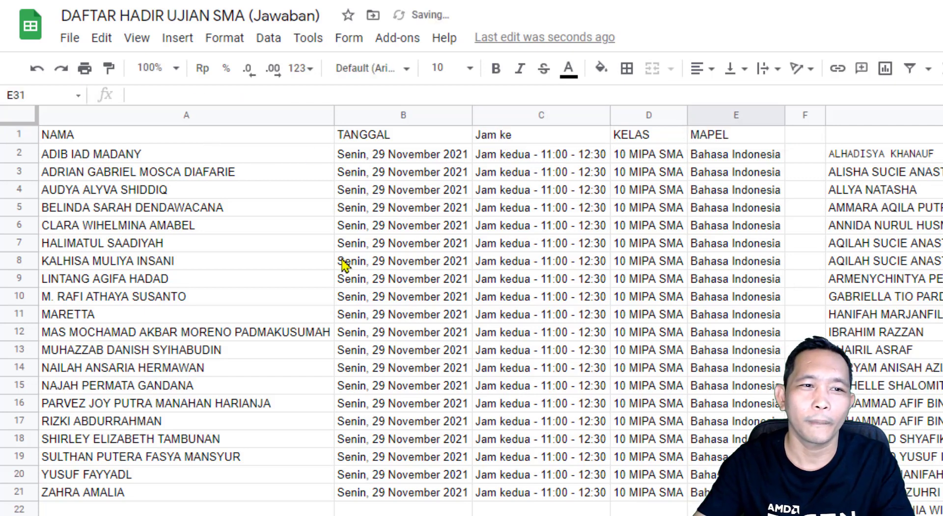
Step: Insert a column before the NAMA column and enter the header No in A1
{"action": "left_click", "coordinate": [217, 114]}
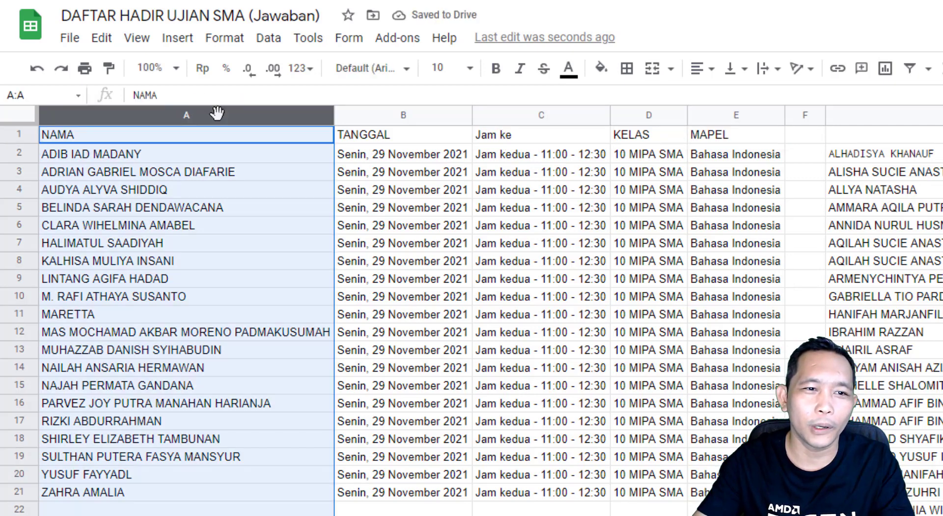
{"action": "right_click", "coordinate": [217, 114]}
{"action": "left_click", "coordinate": [287, 217]}
{"action": "left_click", "coordinate": [219, 244]}
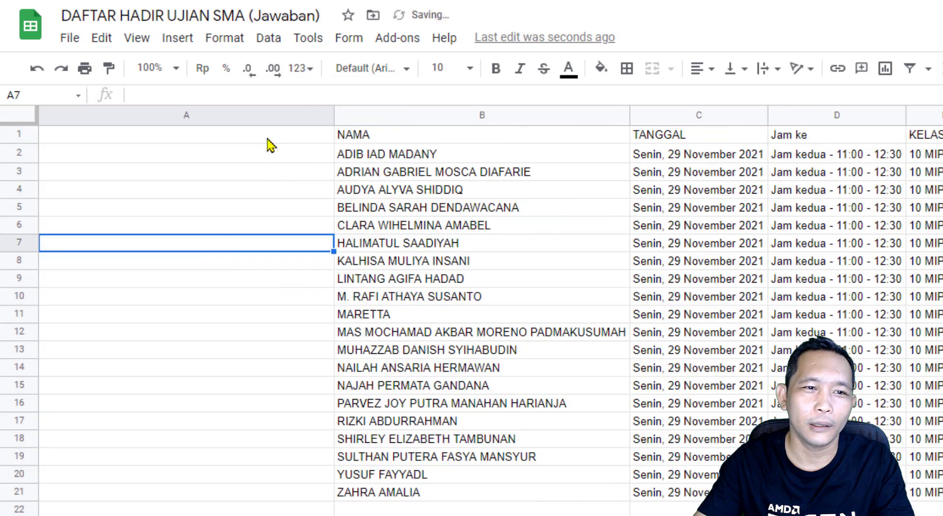
{"action": "left_click", "coordinate": [269, 137]}
{"action": "type", "text": "N"}
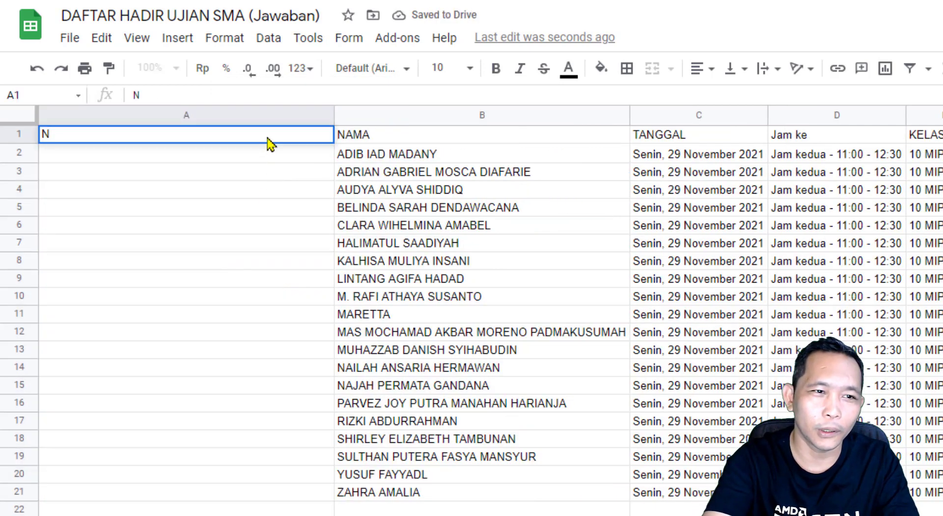
{"action": "type", "text": "o"}
{"action": "key", "text": "Return"}
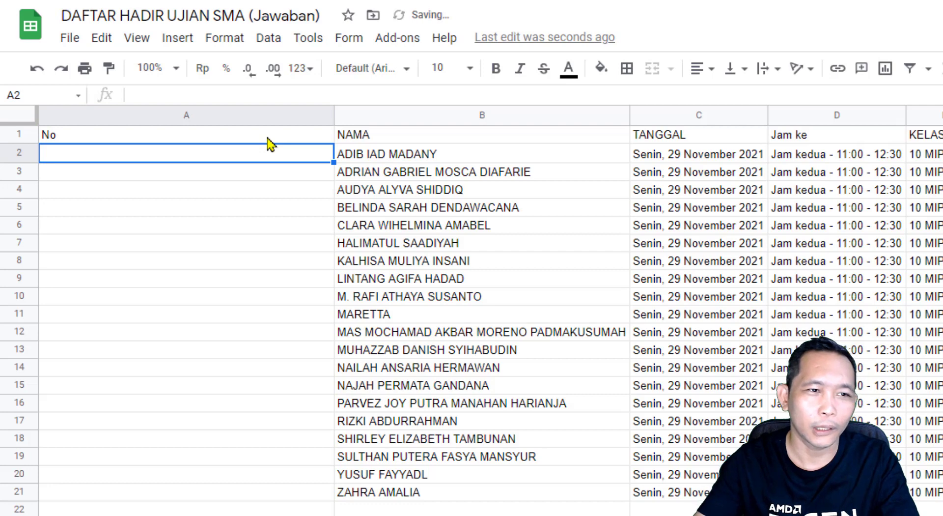
Step: Enter 1 and 2 in A2:A3 and fill the number series down to the last student, number 20
{"action": "type", "text": "1"}
{"action": "key", "text": "Return"}
{"action": "type", "text": "2"}
{"action": "key", "text": "Return"}
{"action": "key", "text": "Return"}
{"action": "left_click_drag", "start_coordinate": [331, 155], "coordinate": [328, 180]}
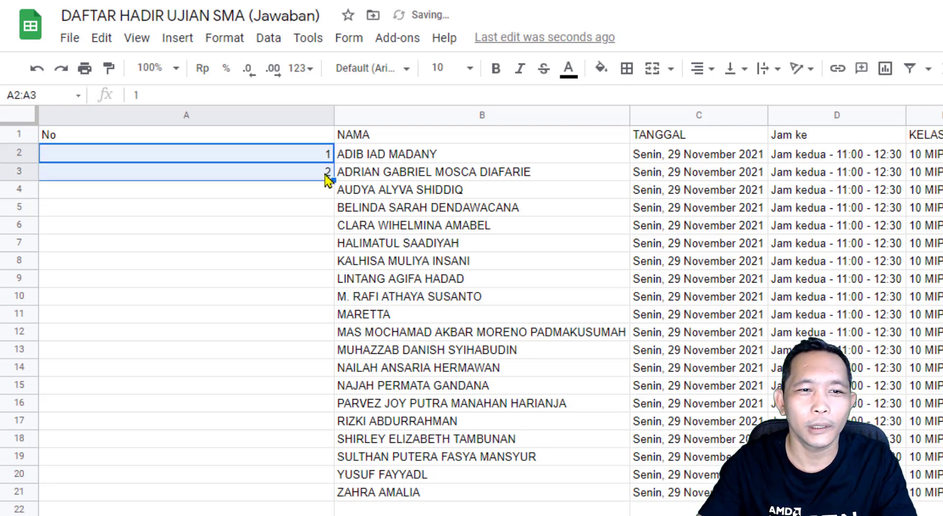
{"action": "double_click", "coordinate": [333, 179]}
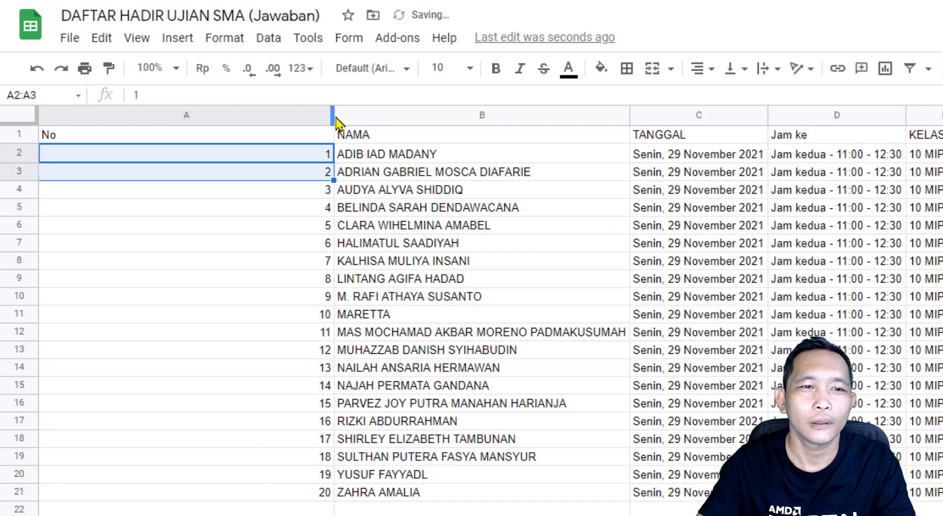
Step: Narrow the No column to fit its numbers and centre its contents
{"action": "left_click_drag", "start_coordinate": [332, 115], "coordinate": [78, 132]}
{"action": "left_click", "coordinate": [47, 116]}
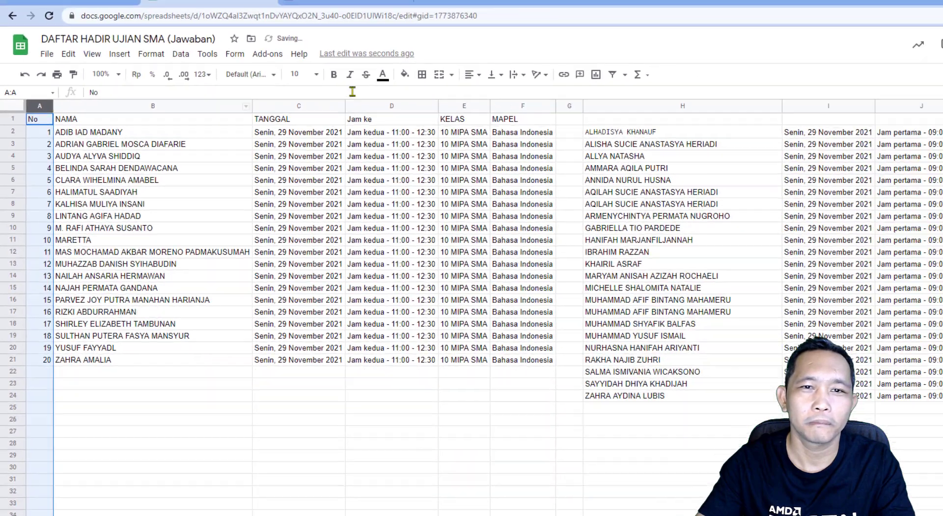
{"action": "left_click", "coordinate": [454, 408]}
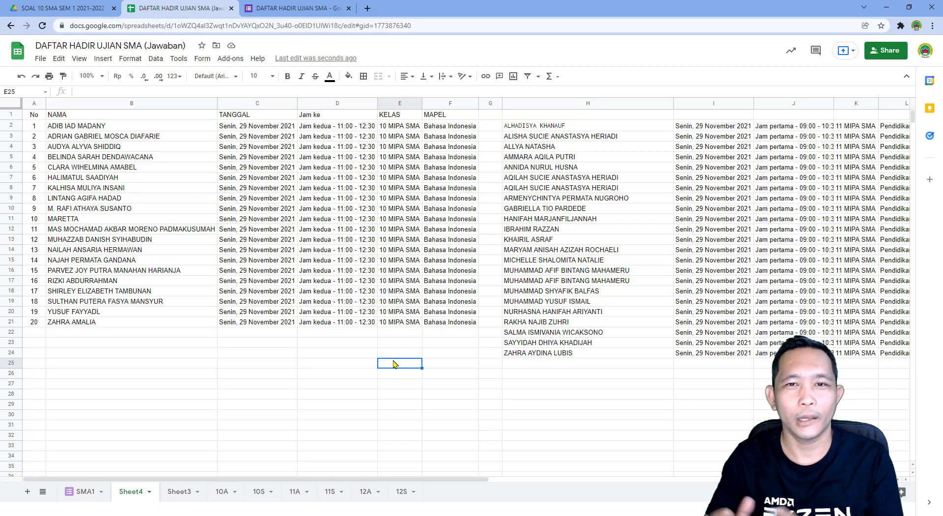
Step: Examine the collected responses in SMA1 and review the header row and the class lists in Sheet4
{"action": "left_click", "coordinate": [98, 490]}
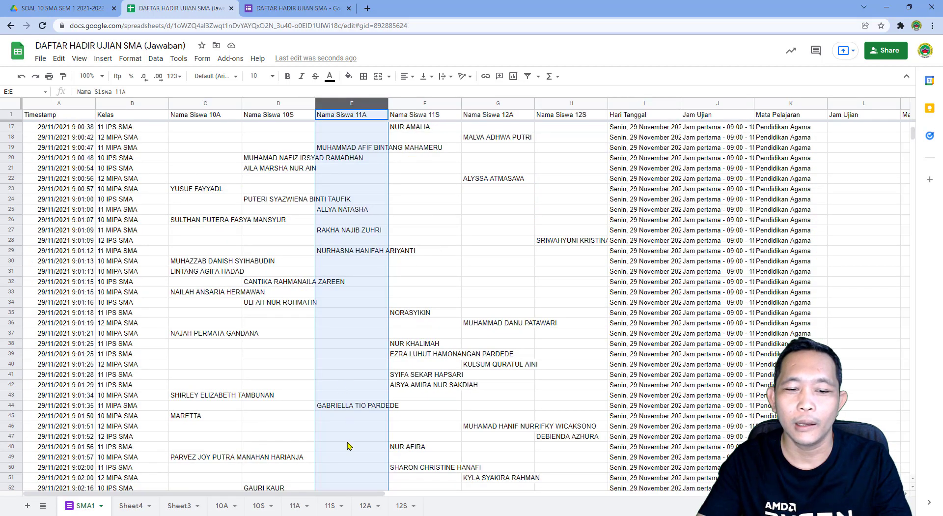
{"action": "scroll", "coordinate": [342, 329], "scroll_direction": "down", "scroll_amount": 9}
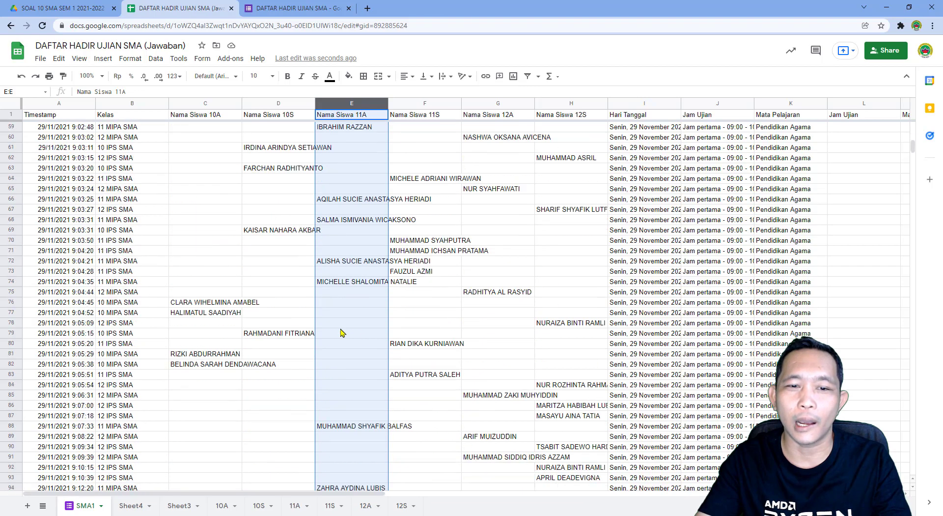
{"action": "scroll", "coordinate": [342, 333], "scroll_direction": "down", "scroll_amount": 20}
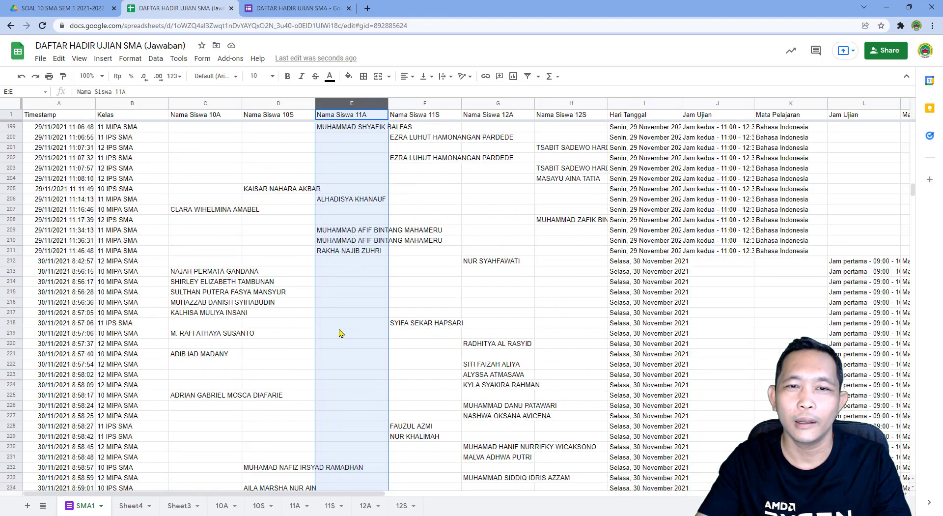
{"action": "left_click", "coordinate": [132, 506]}
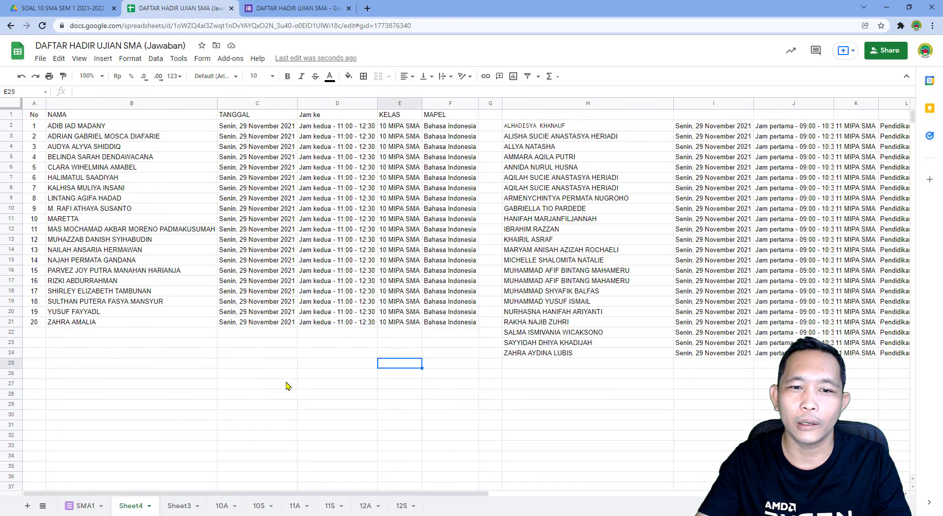
{"action": "left_click", "coordinate": [304, 382]}
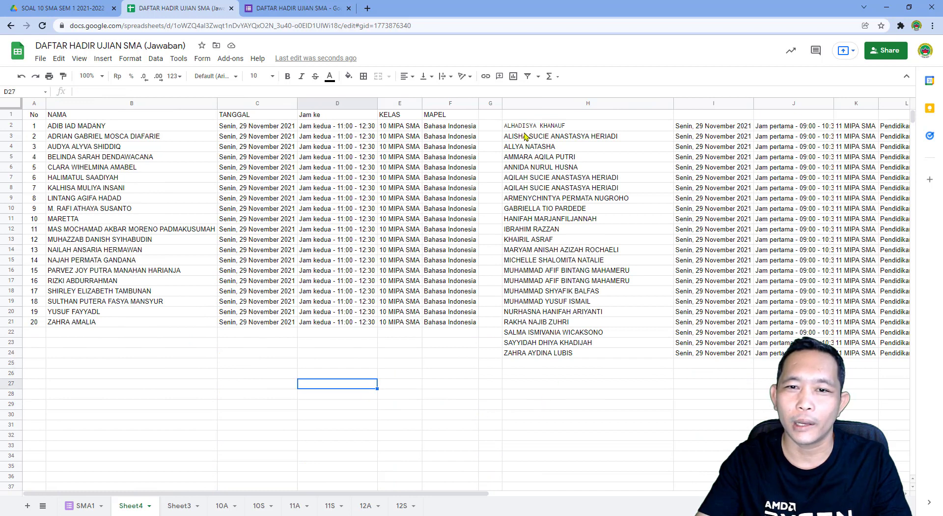
{"action": "left_click_drag", "start_coordinate": [40, 117], "coordinate": [454, 117]}
{"action": "left_click", "coordinate": [526, 200]}
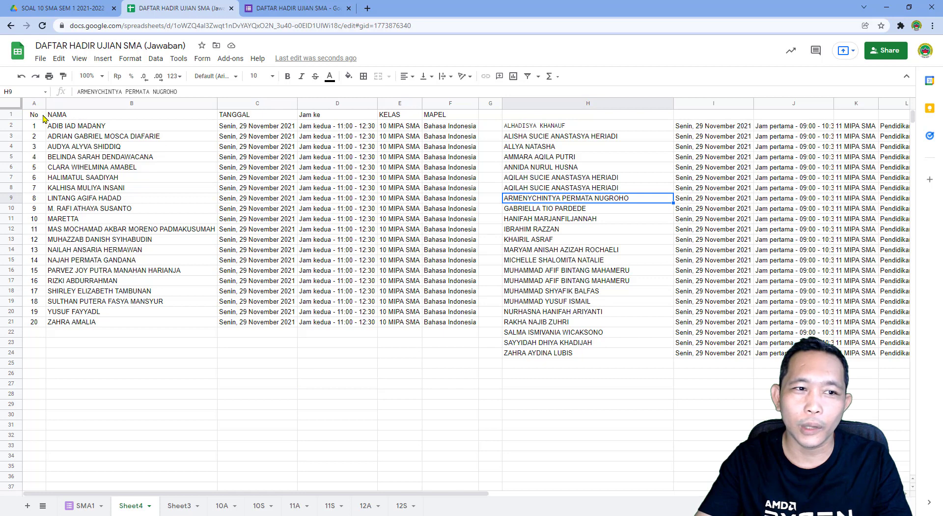
{"action": "left_click_drag", "start_coordinate": [44, 116], "coordinate": [260, 127]}
{"action": "left_click_drag", "start_coordinate": [414, 157], "coordinate": [457, 117]}
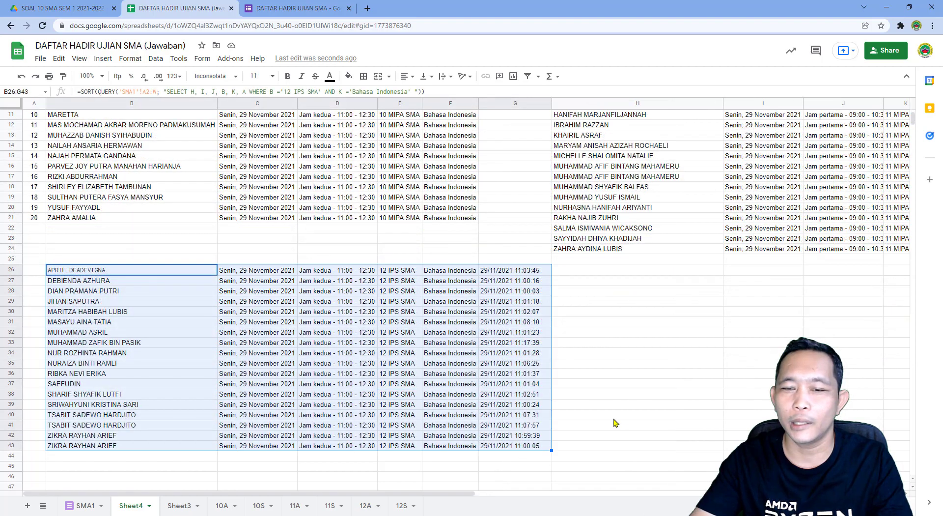
{"action": "left_click", "coordinate": [615, 422]}
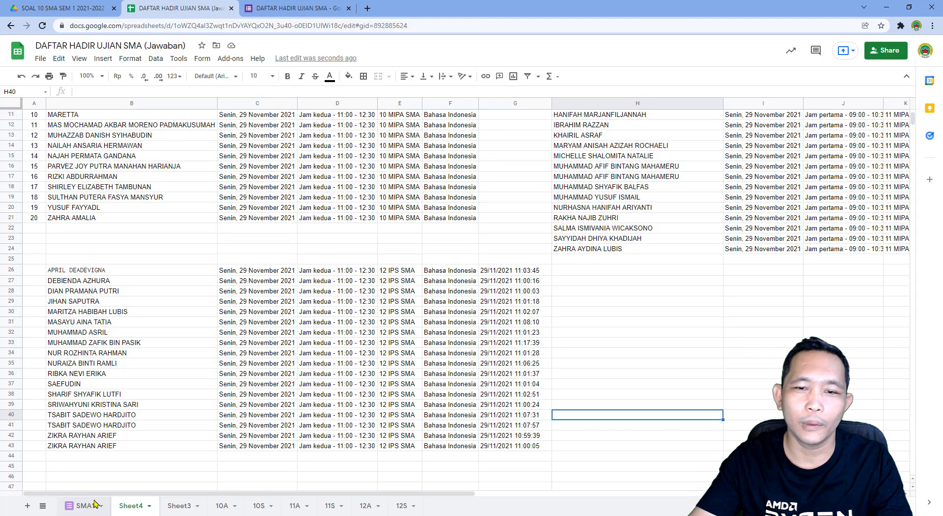
Step: Compare the raw form responses in SMA1 with the finished 10 MIPA SMA list in A1:F21 of Sheet4
{"action": "left_click", "coordinate": [84, 505]}
{"action": "scroll", "coordinate": [397, 294], "scroll_direction": "up", "scroll_amount": 20}
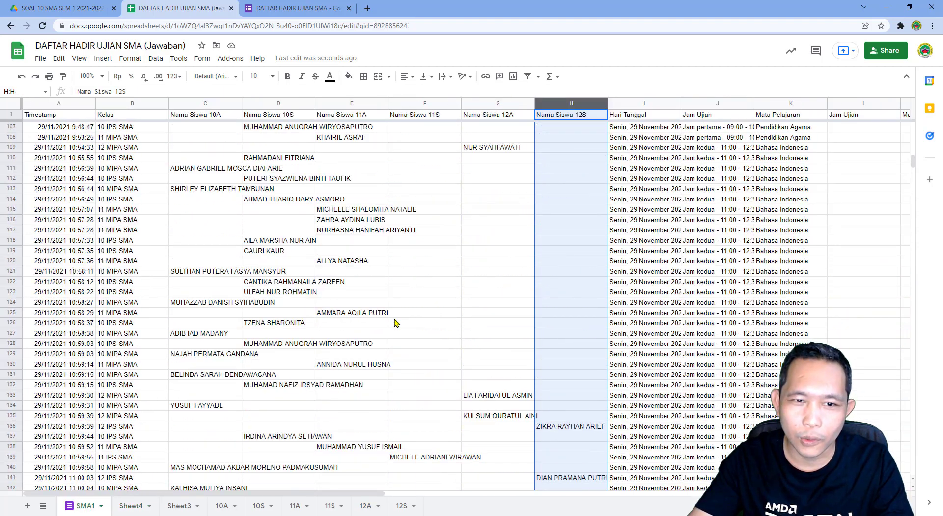
{"action": "scroll", "coordinate": [396, 323], "scroll_direction": "up", "scroll_amount": 20}
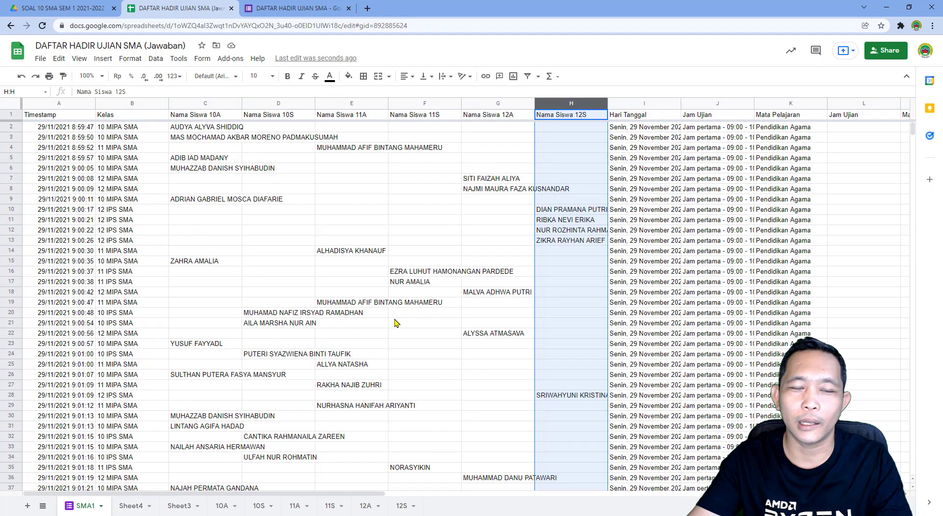
{"action": "scroll", "coordinate": [446, 334], "scroll_direction": "down", "scroll_amount": 8}
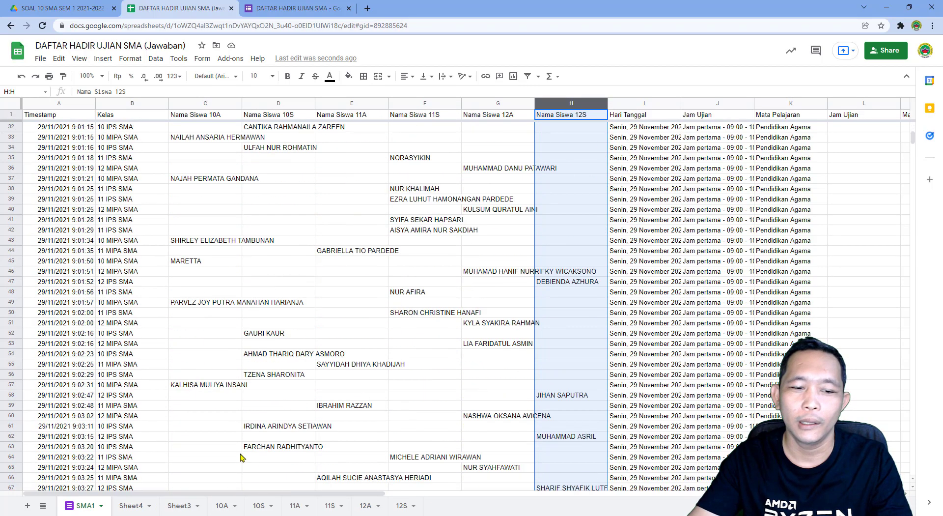
{"action": "left_click", "coordinate": [132, 505]}
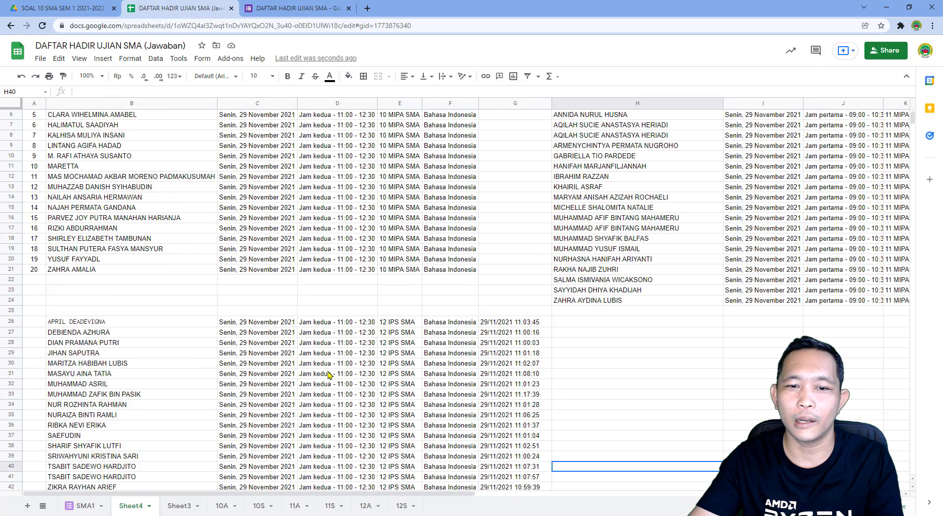
{"action": "scroll", "coordinate": [328, 375], "scroll_direction": "up", "scroll_amount": 2}
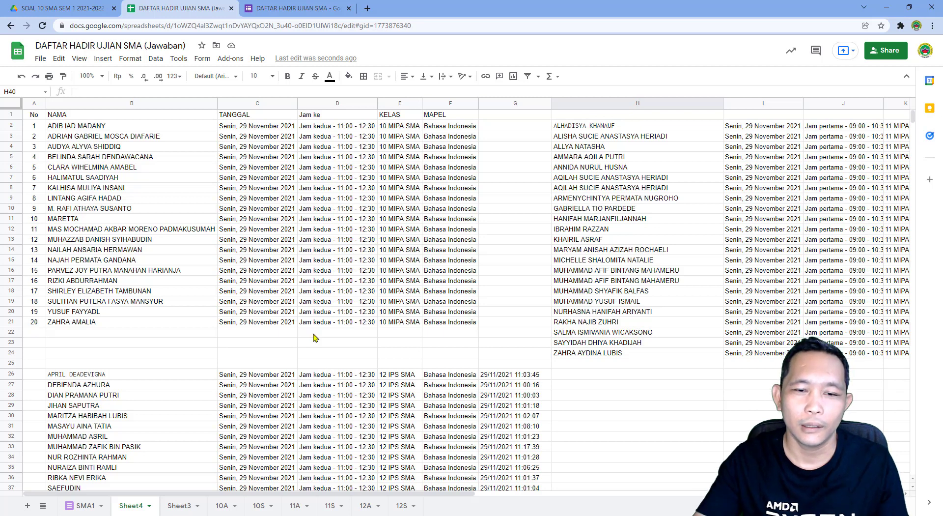
{"action": "left_click", "coordinate": [37, 117]}
{"action": "left_click_drag", "start_coordinate": [157, 175], "coordinate": [453, 322]}
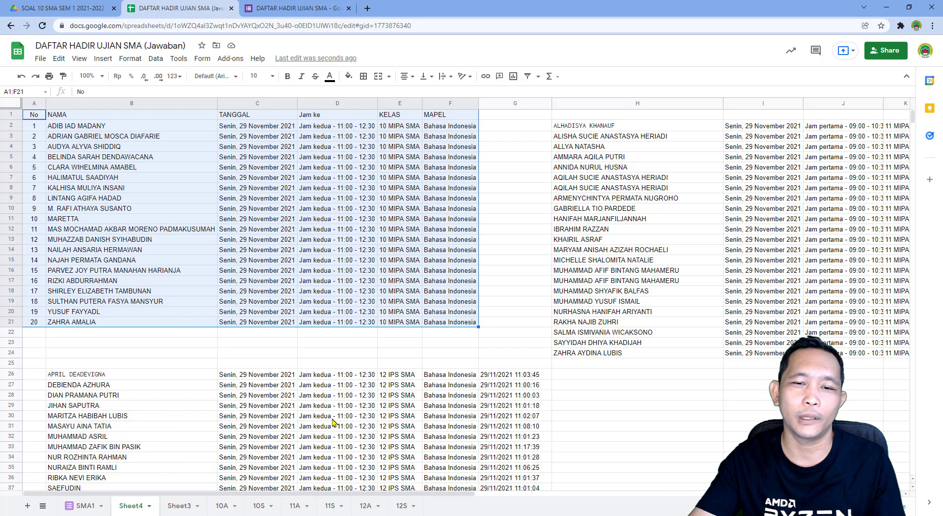
{"action": "left_click", "coordinate": [598, 396]}
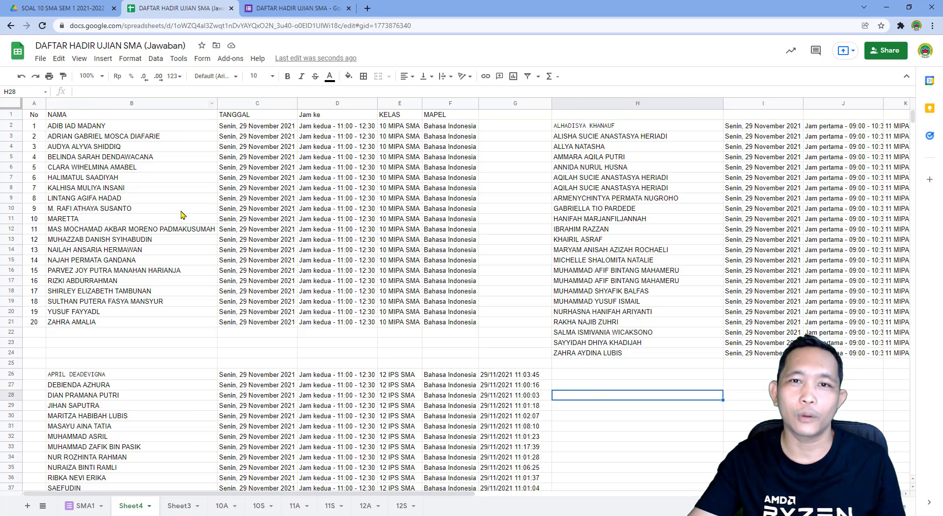
{"action": "left_click", "coordinate": [335, 273]}
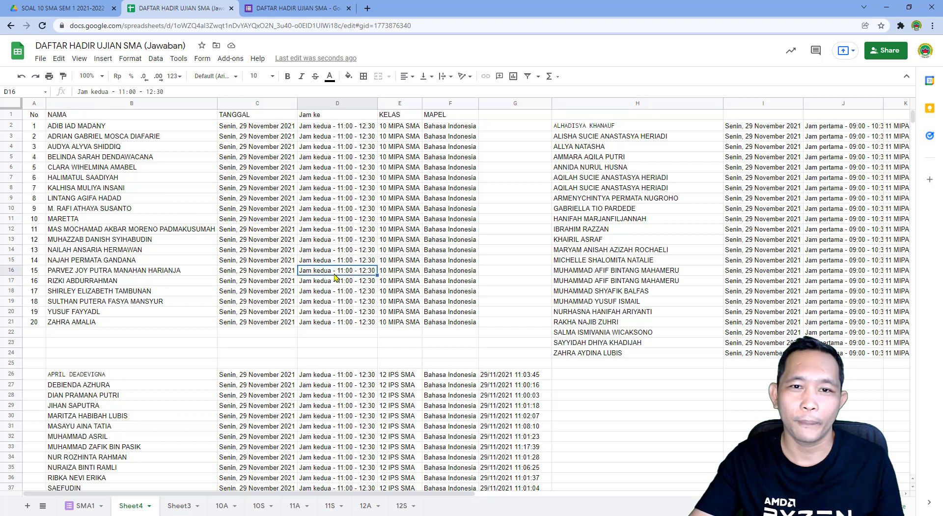
{"action": "left_click", "coordinate": [512, 323]}
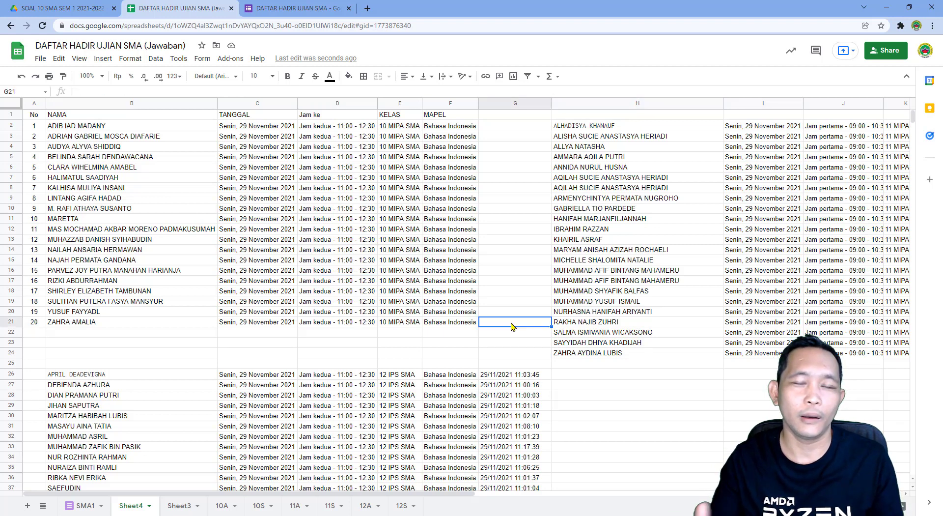